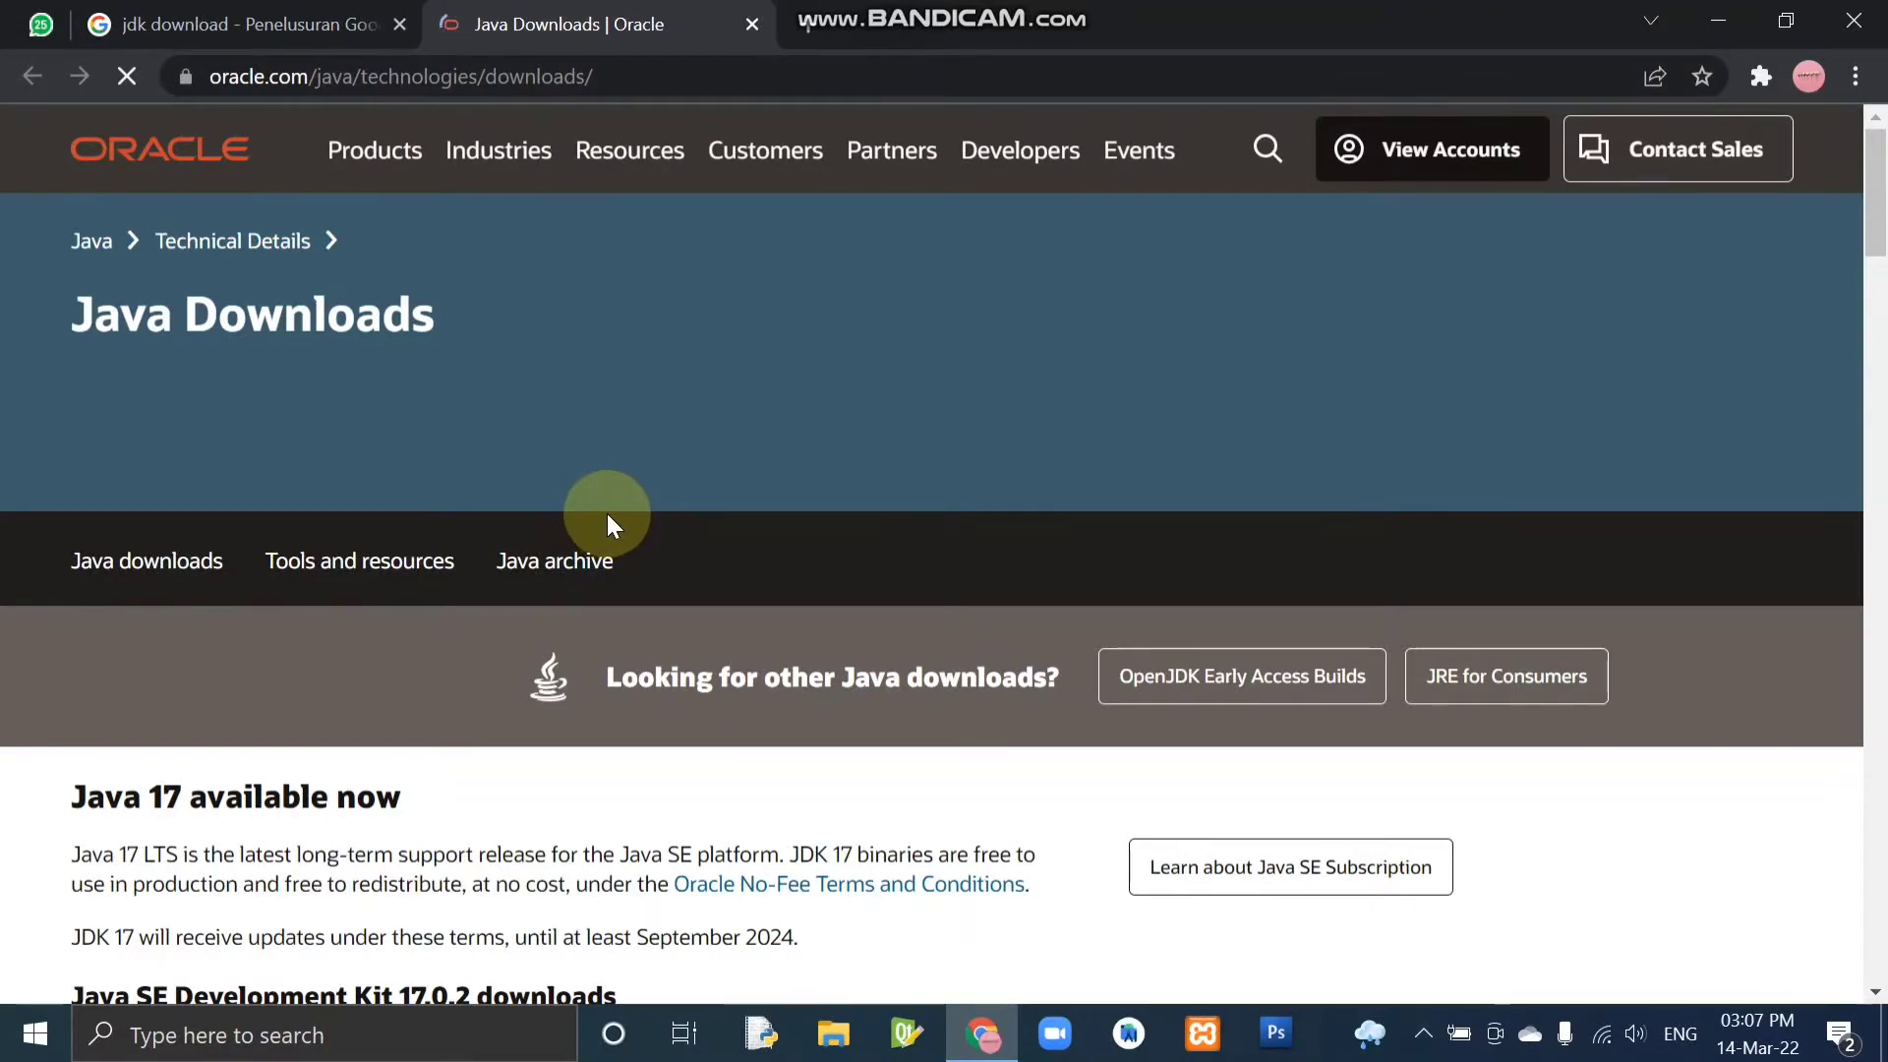
Display the Windows download list for Java SE Development Kit 17.0.2 on the Java Downloads page.
scroll(606, 513, down, 5)
scroll(616, 509, down, 2)
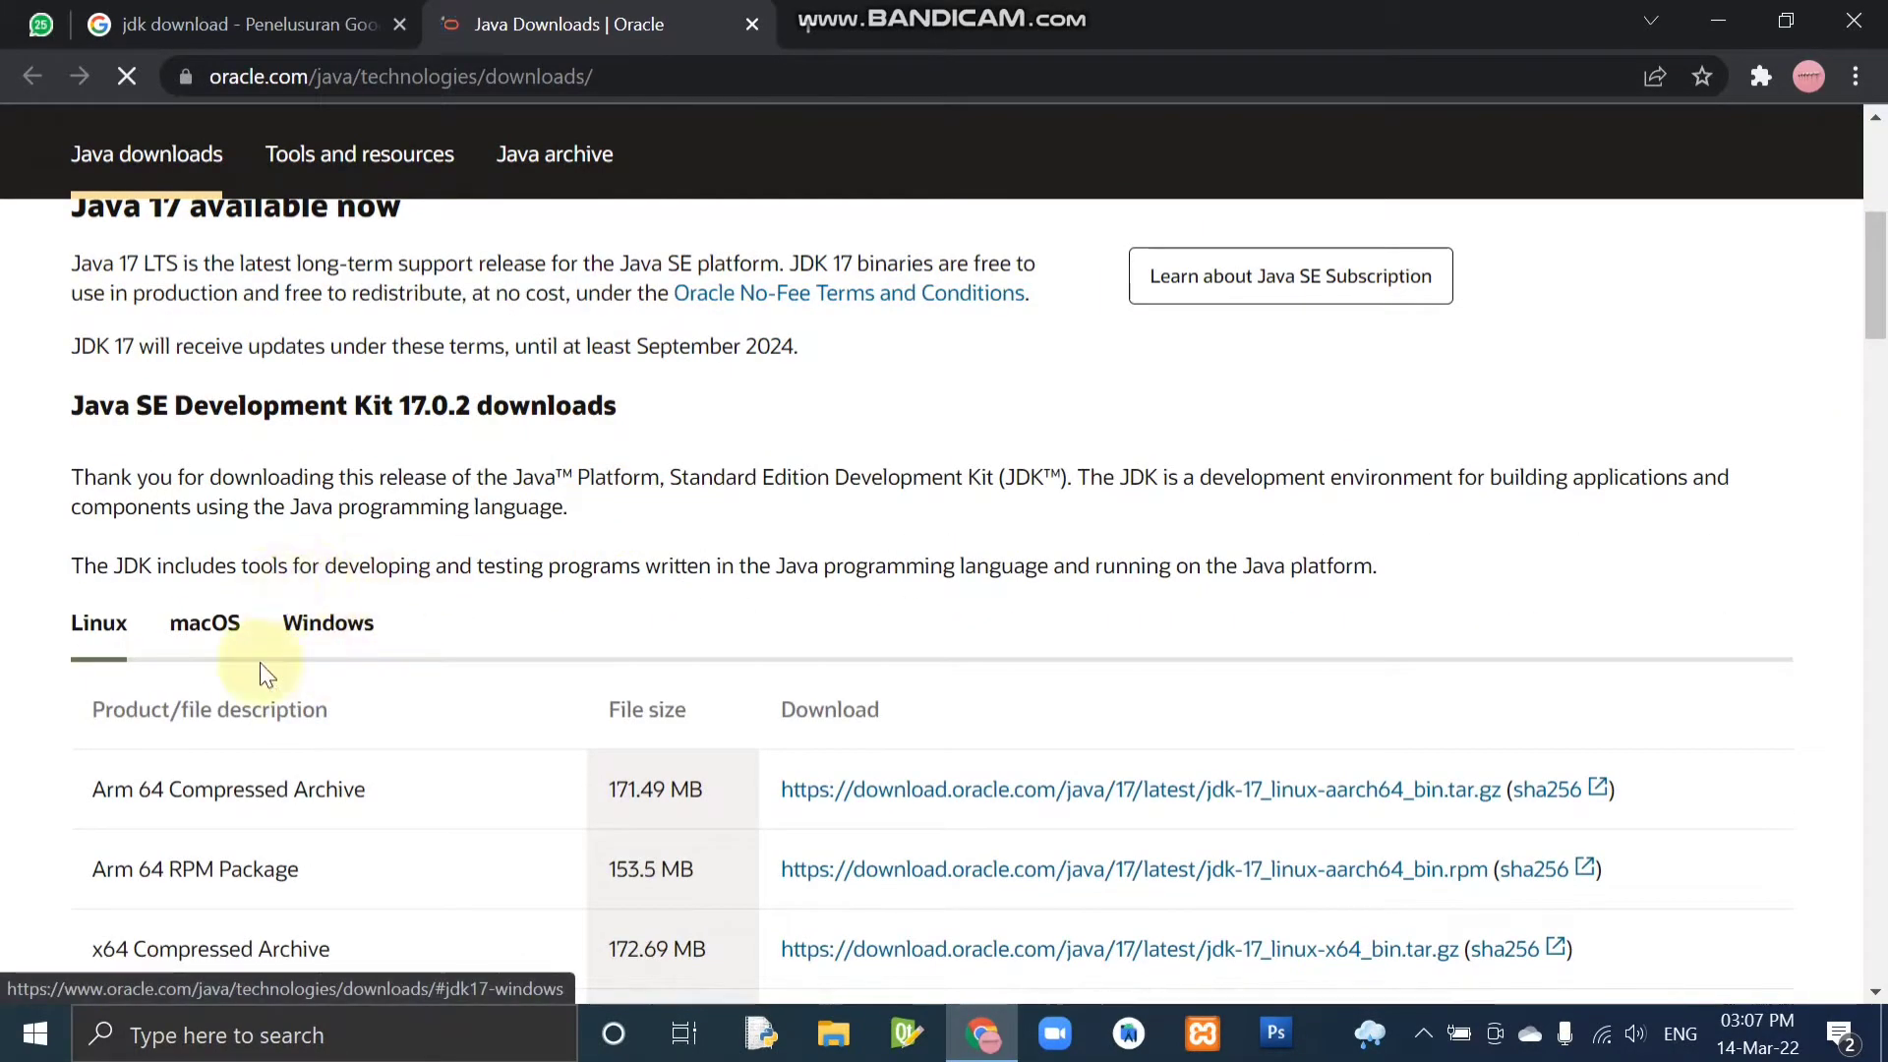
click(339, 632)
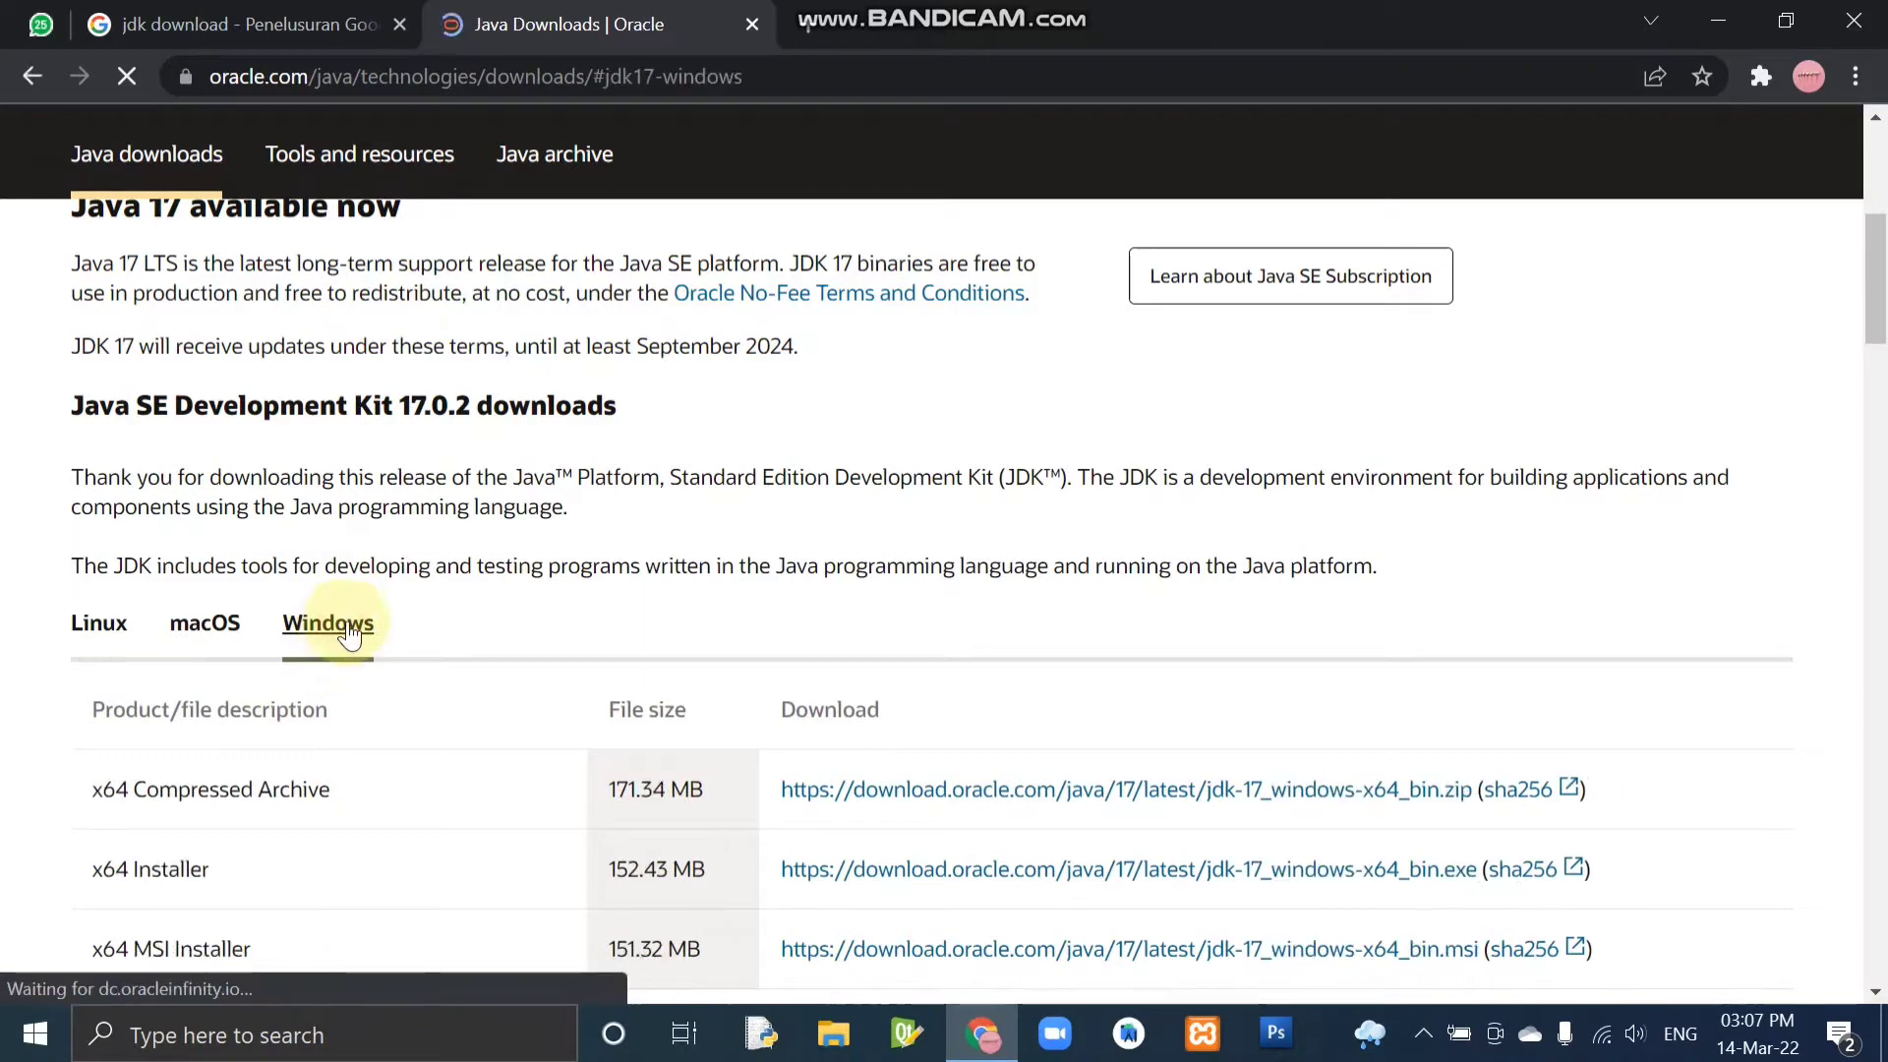
scroll(718, 528, down, 3)
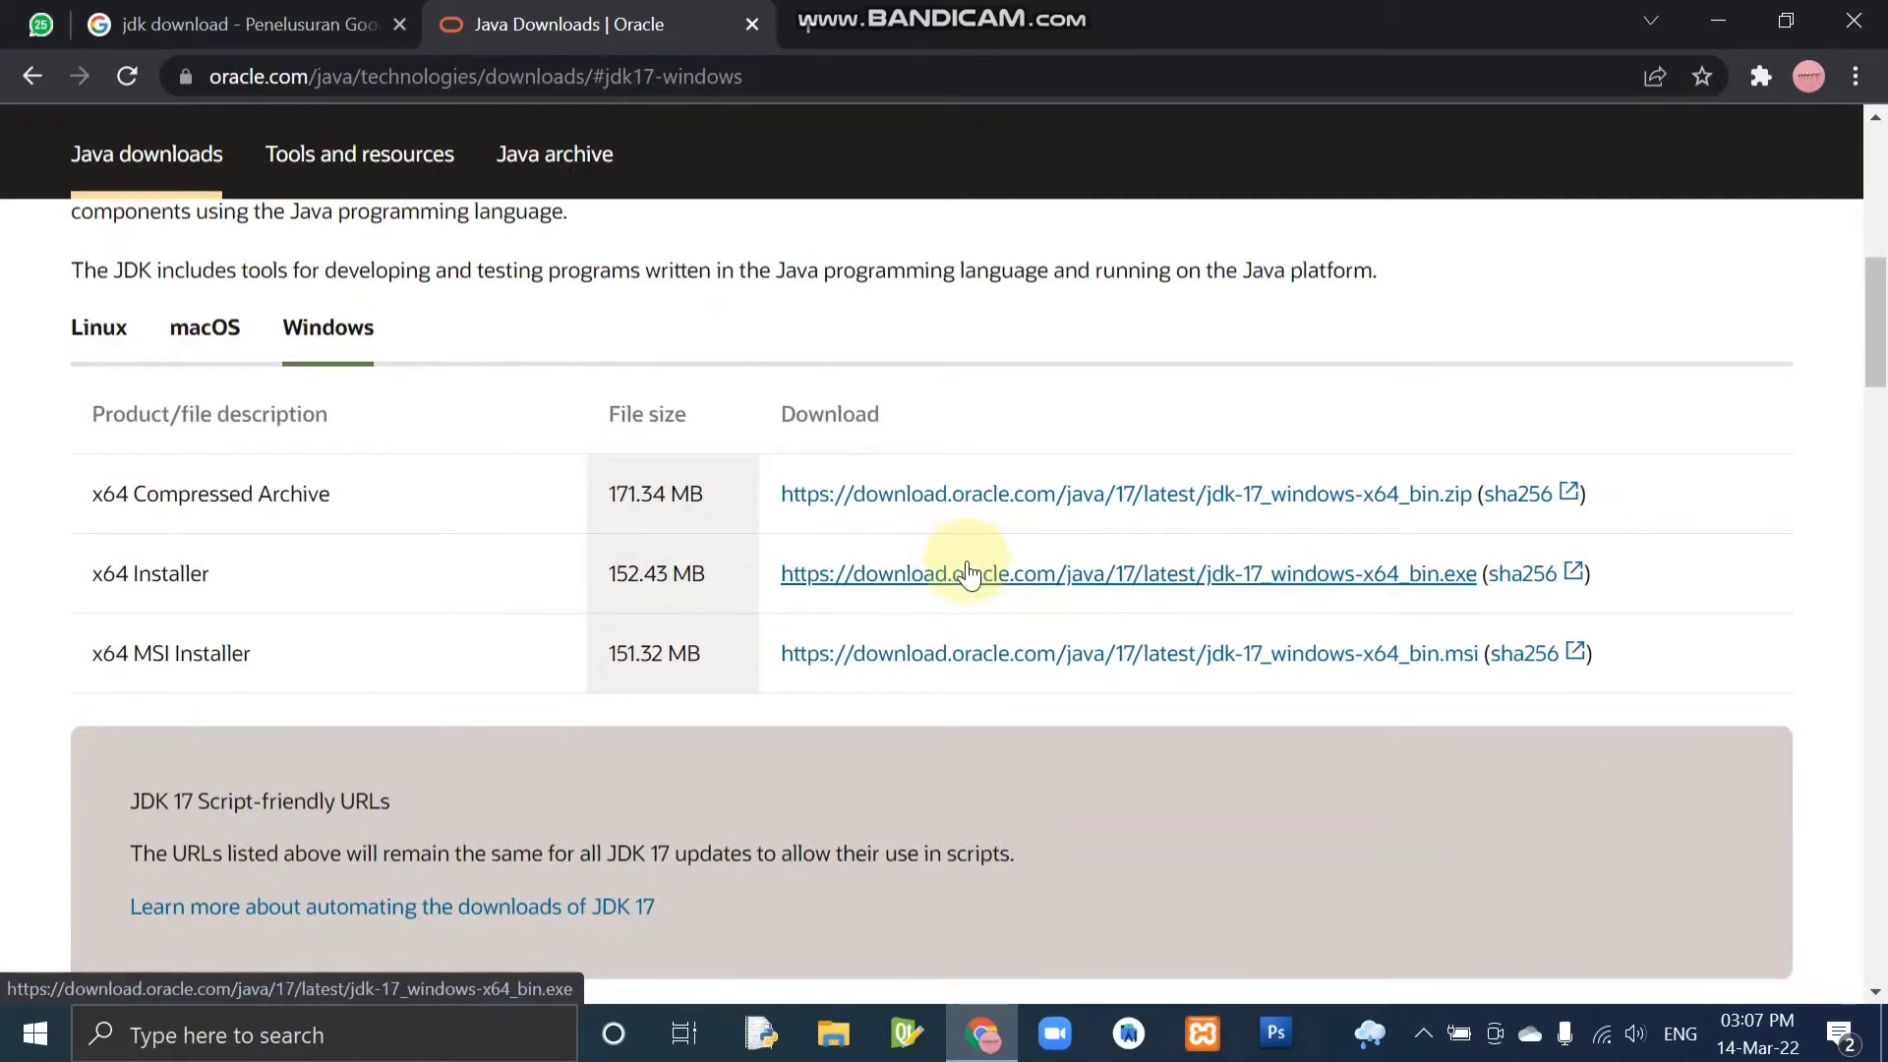
Switch to File Explorer, open C:\Program Files\Java\jdk-11.0.9\bin and copy the folder's full path.
click(853, 1048)
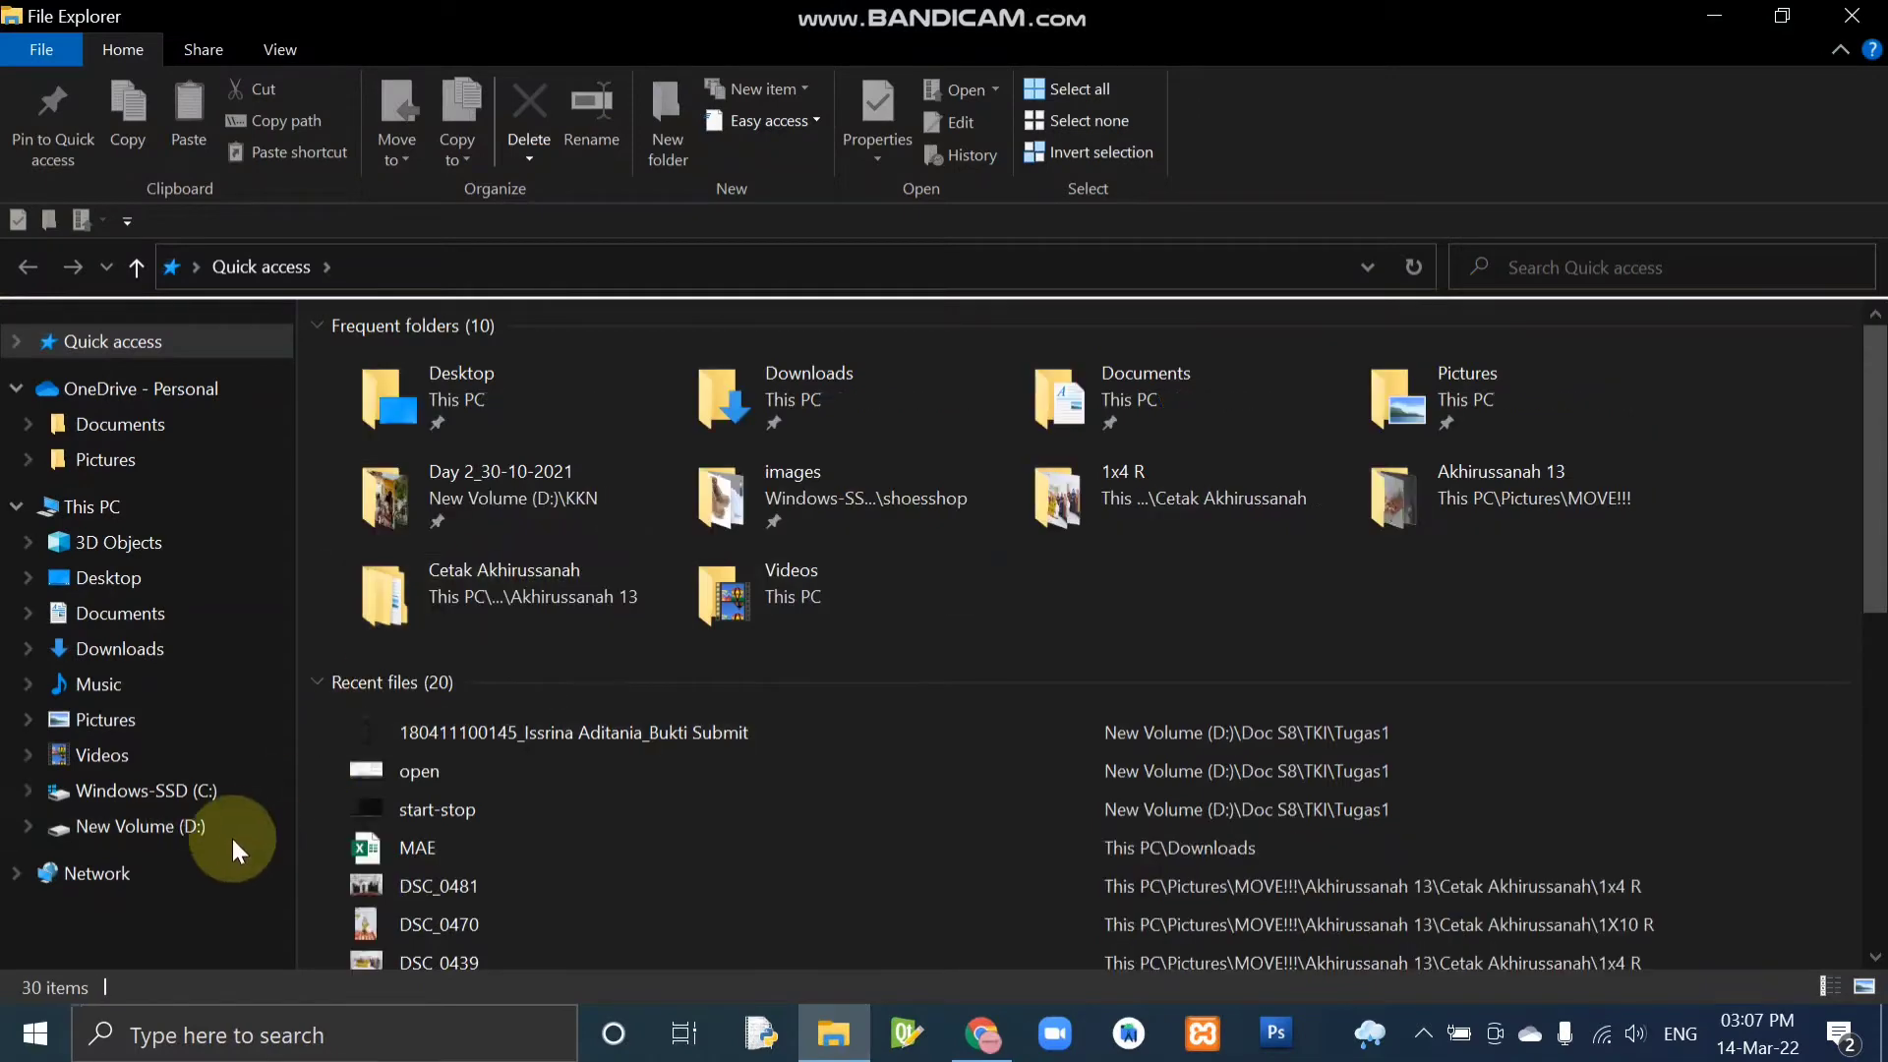
click(210, 790)
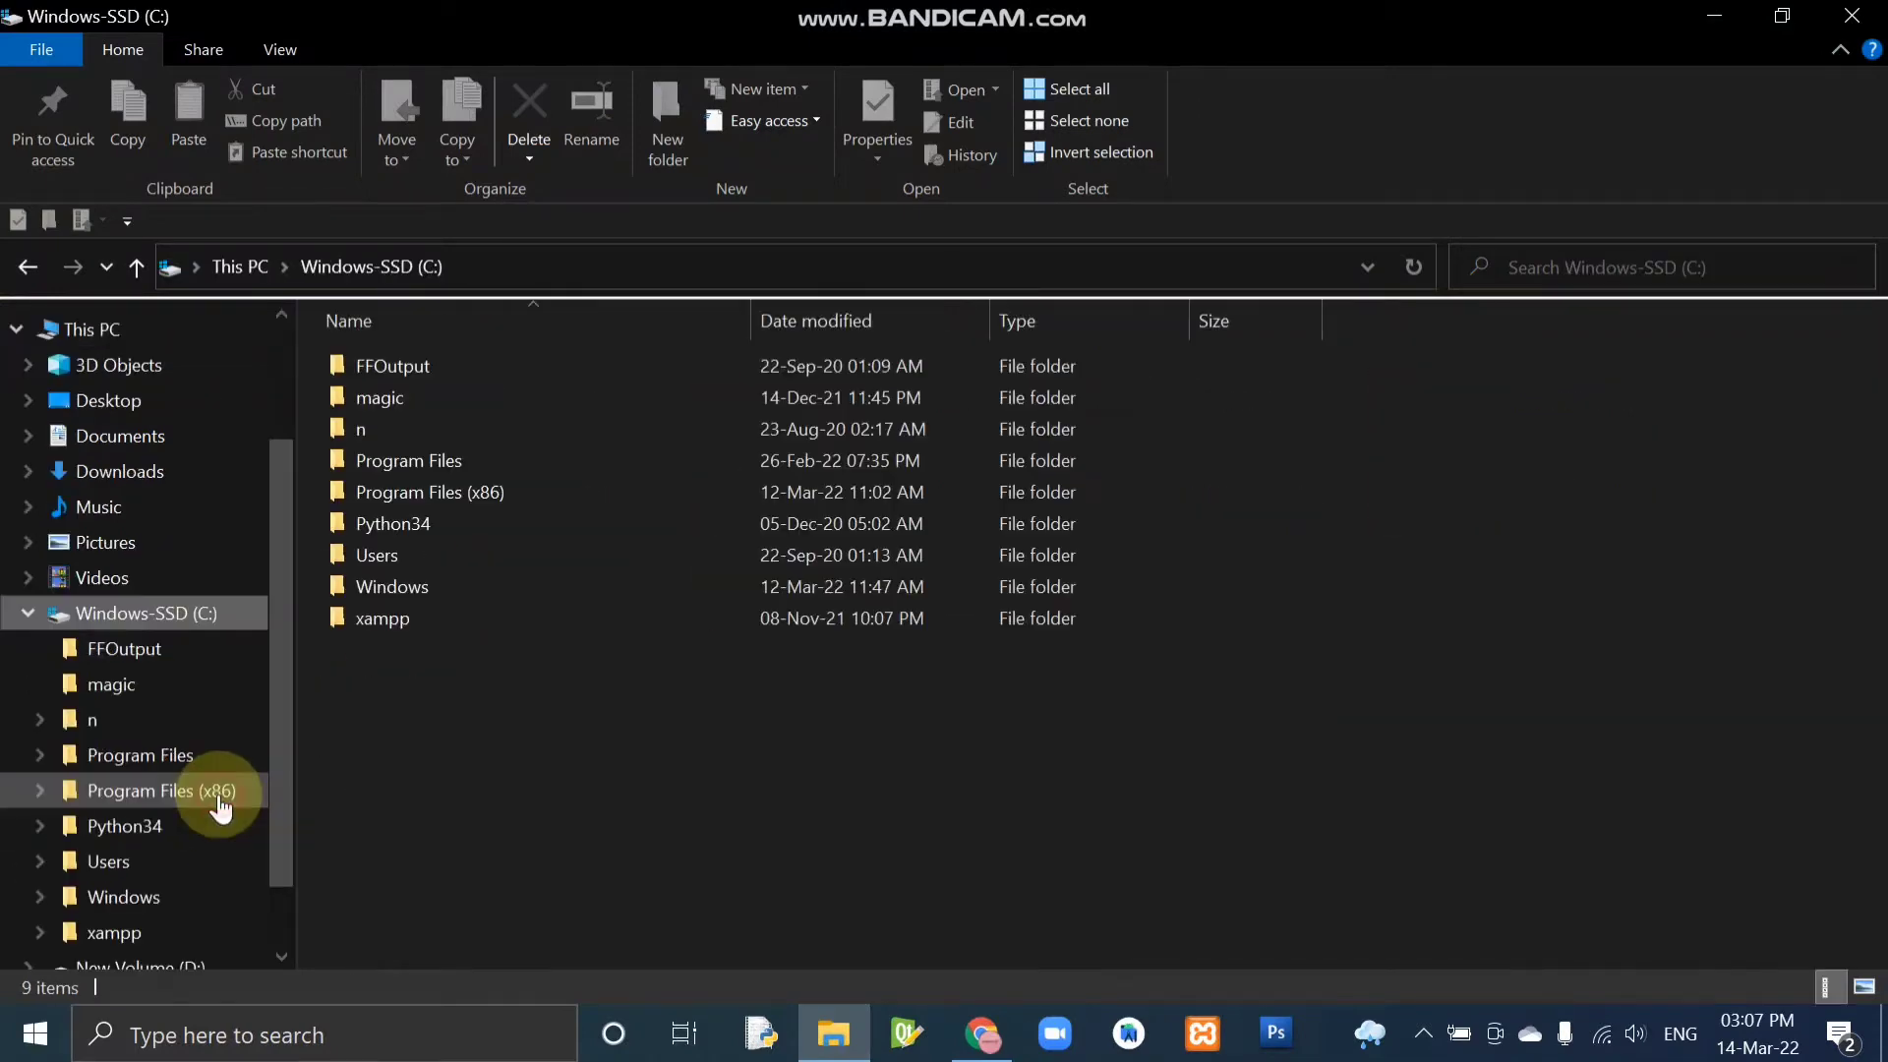
double_click(486, 458)
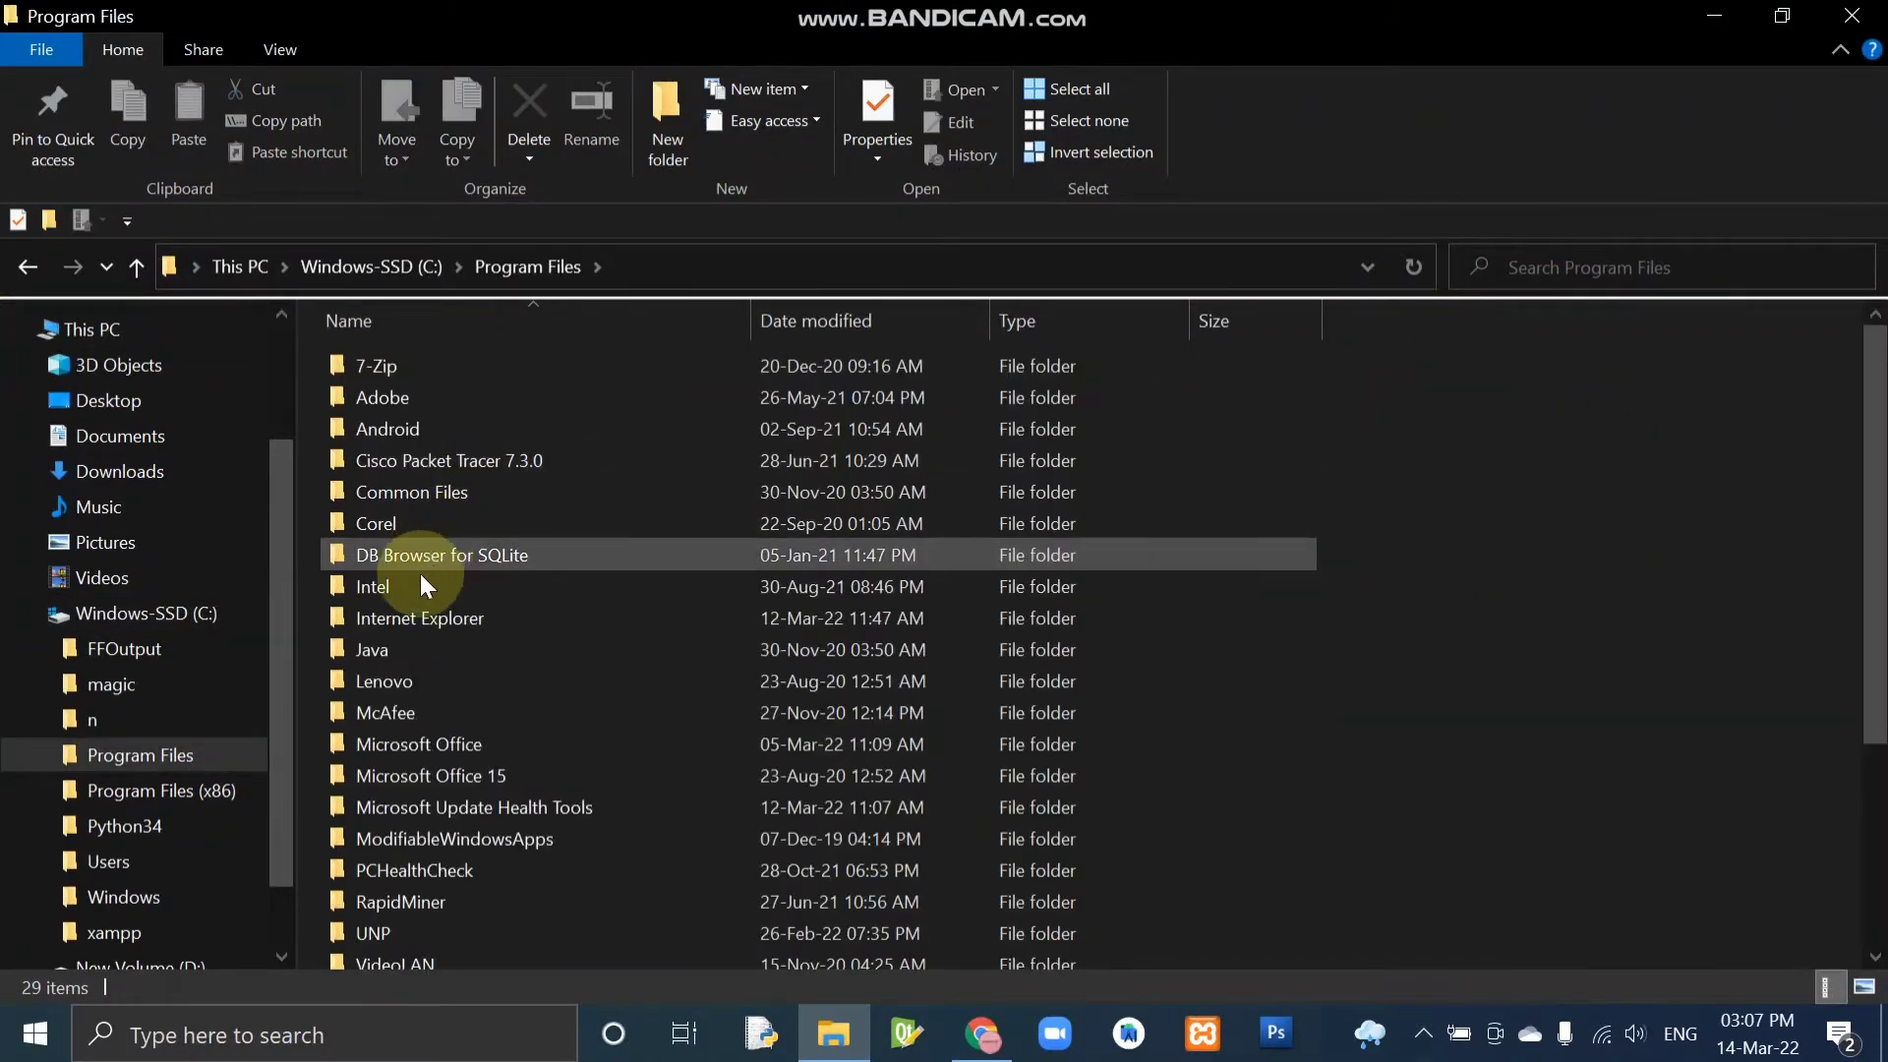
double_click(409, 647)
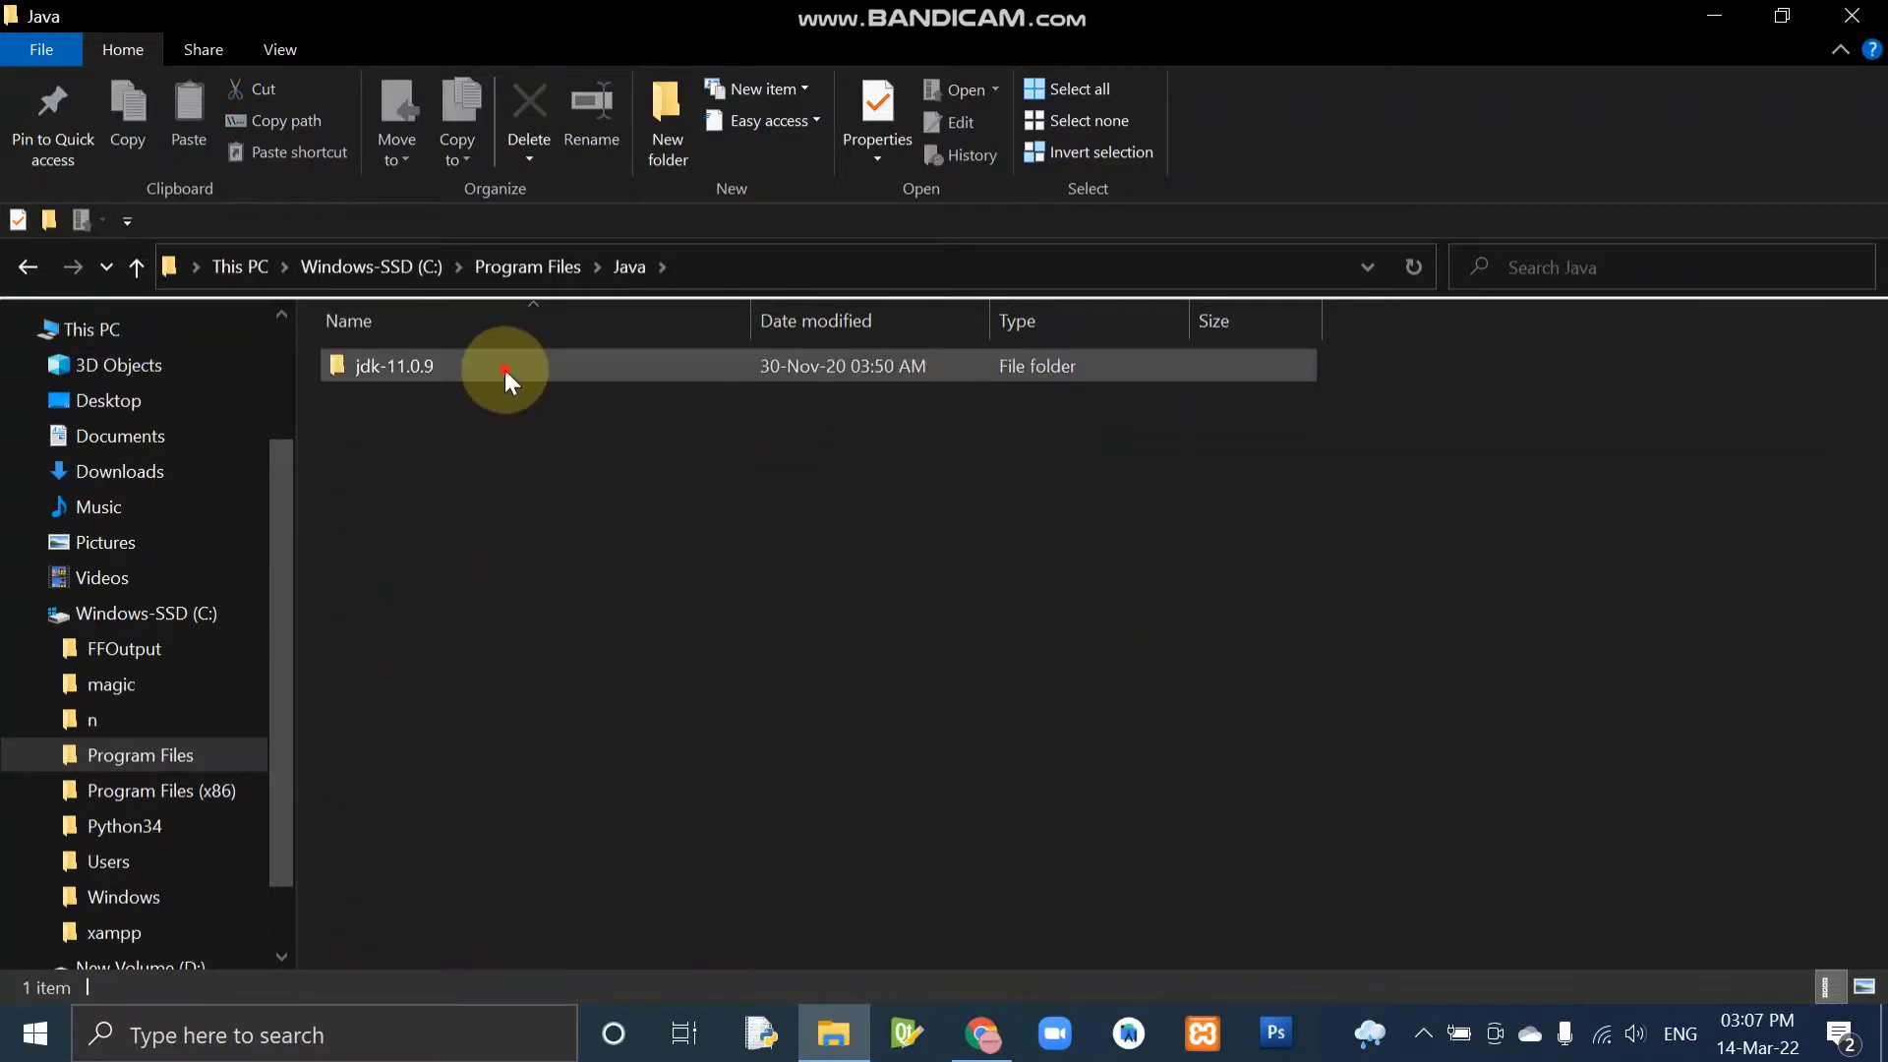
double_click(504, 369)
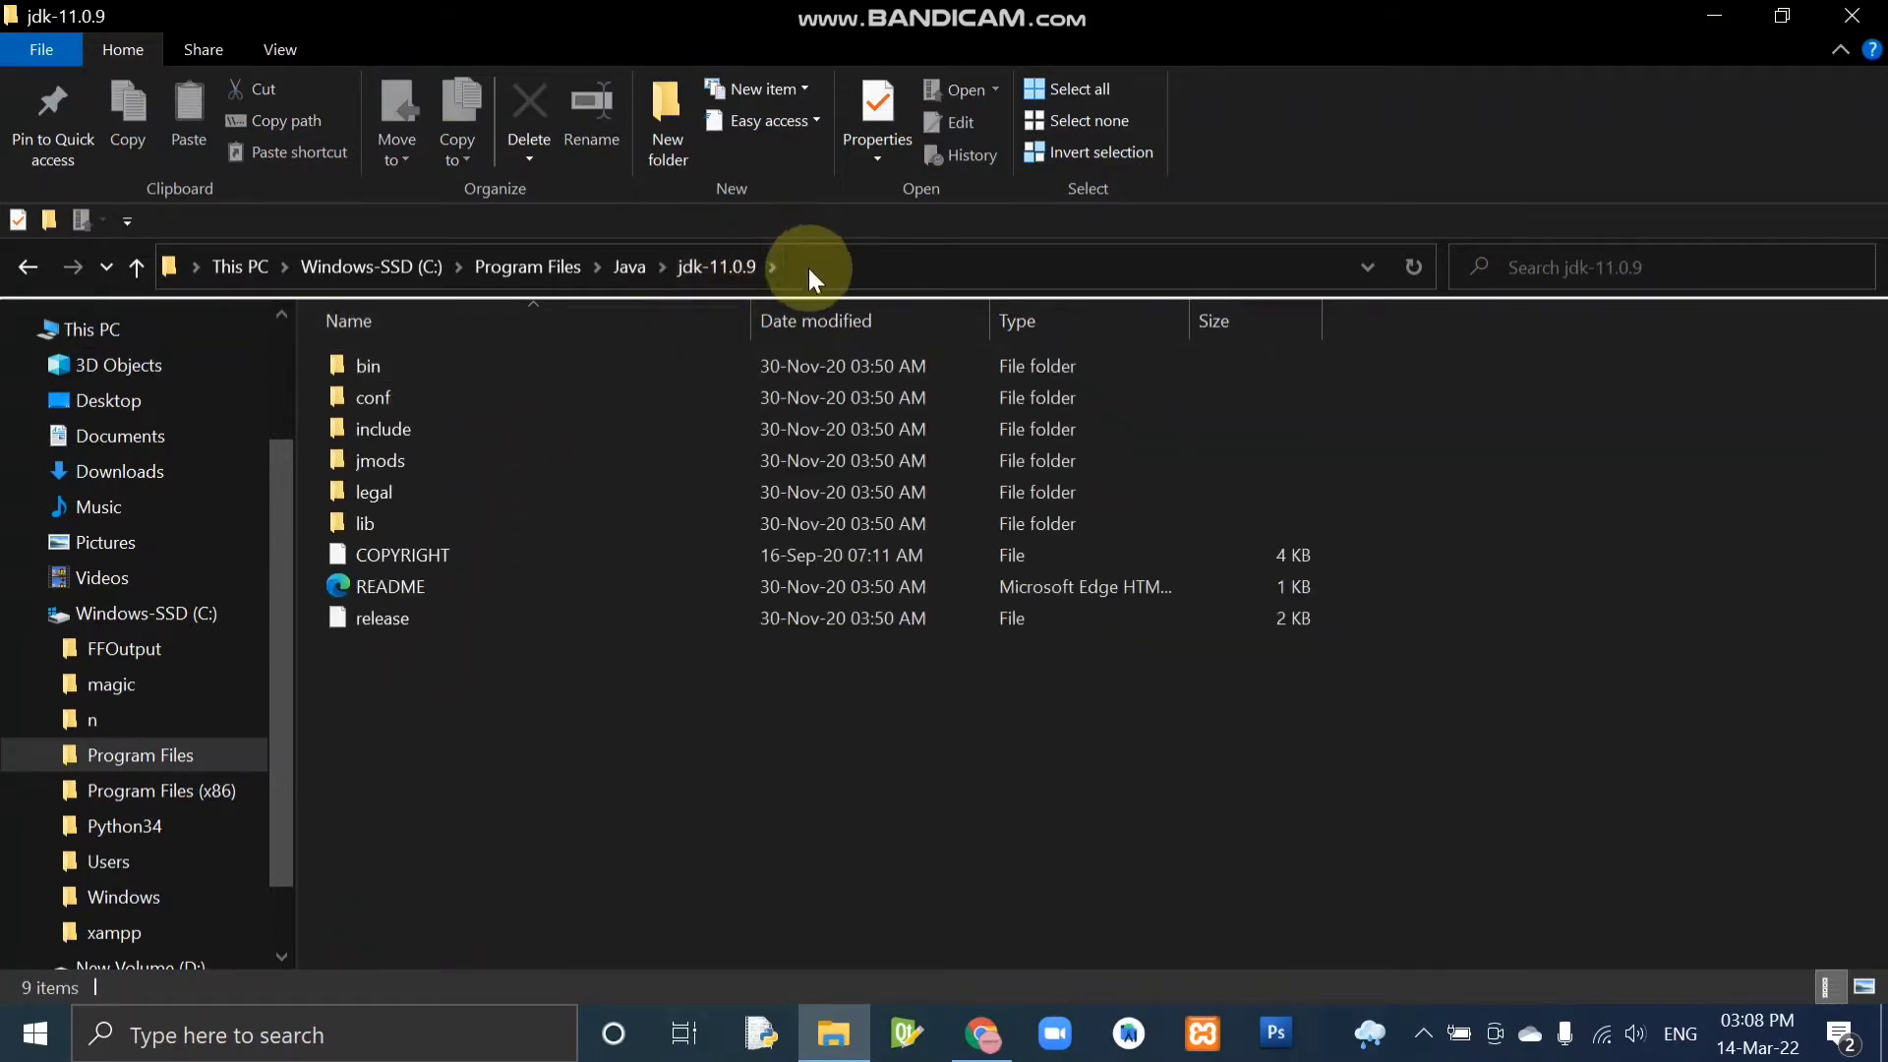
double_click(567, 370)
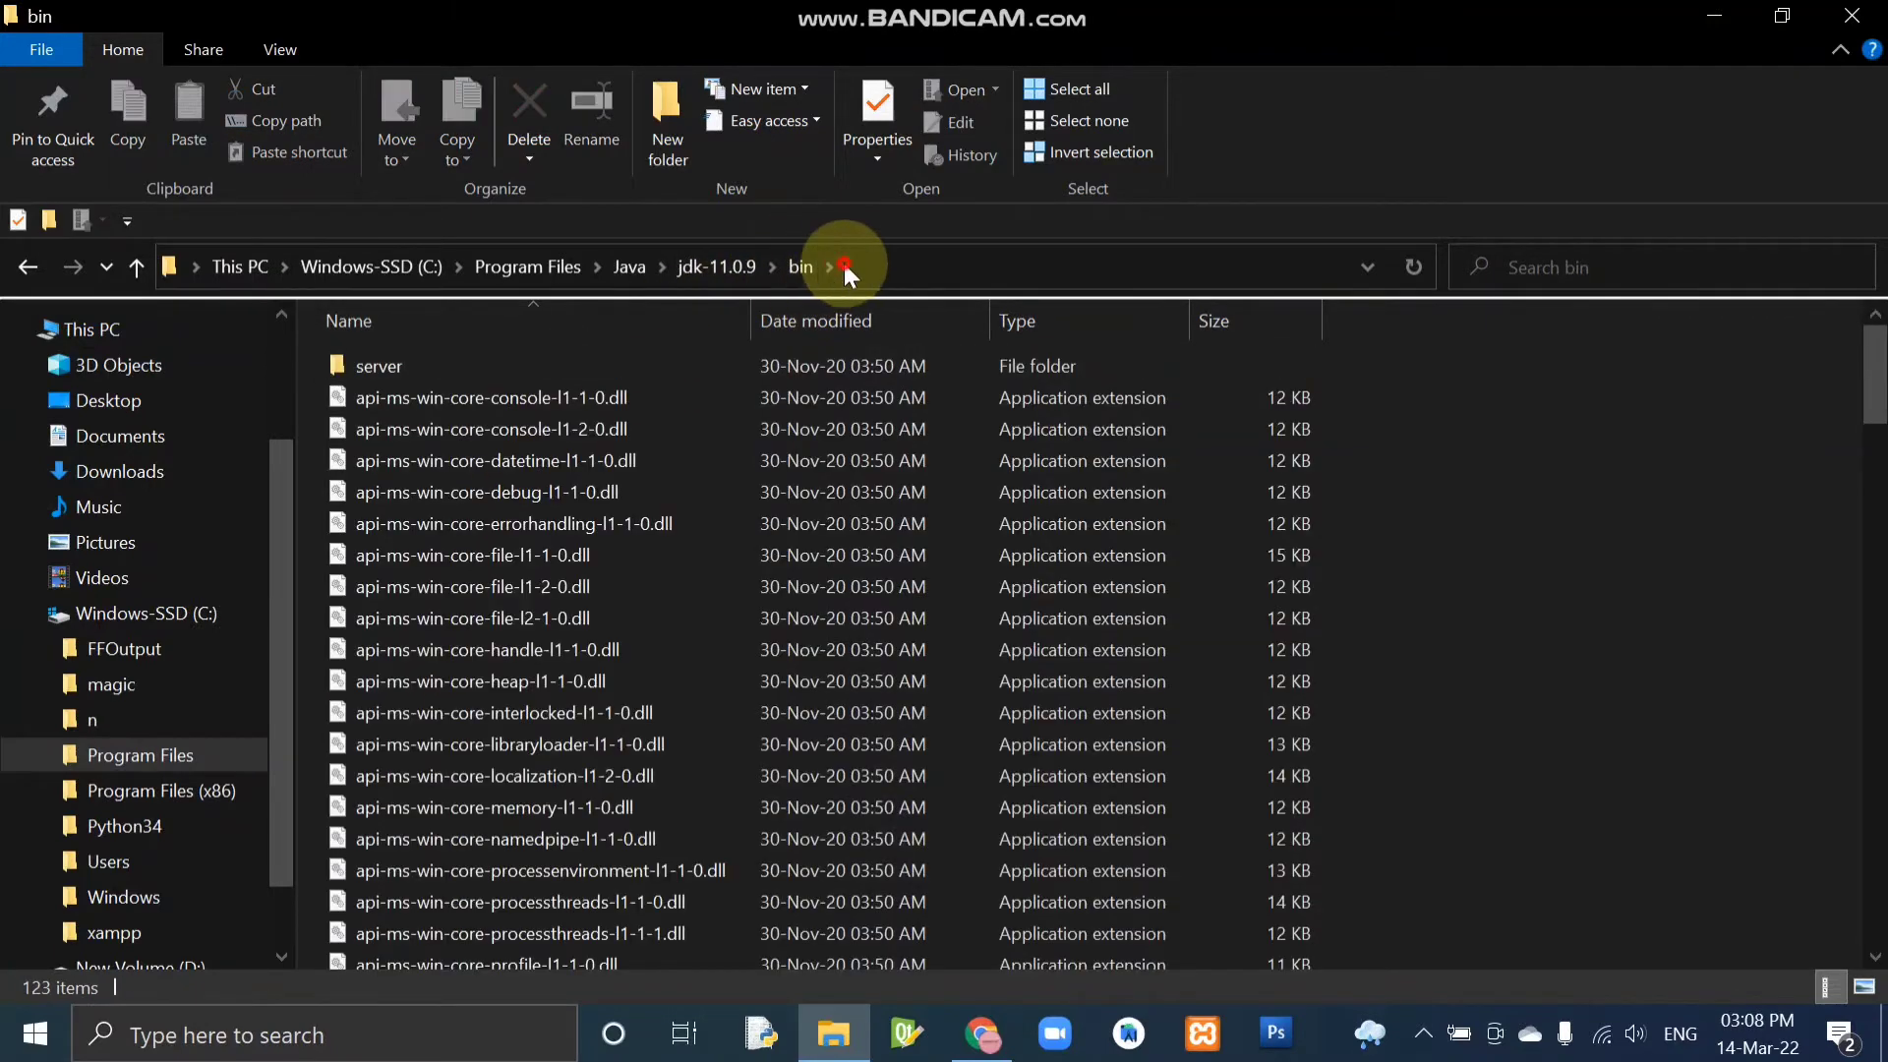
click(846, 271)
key(ctrl+c)
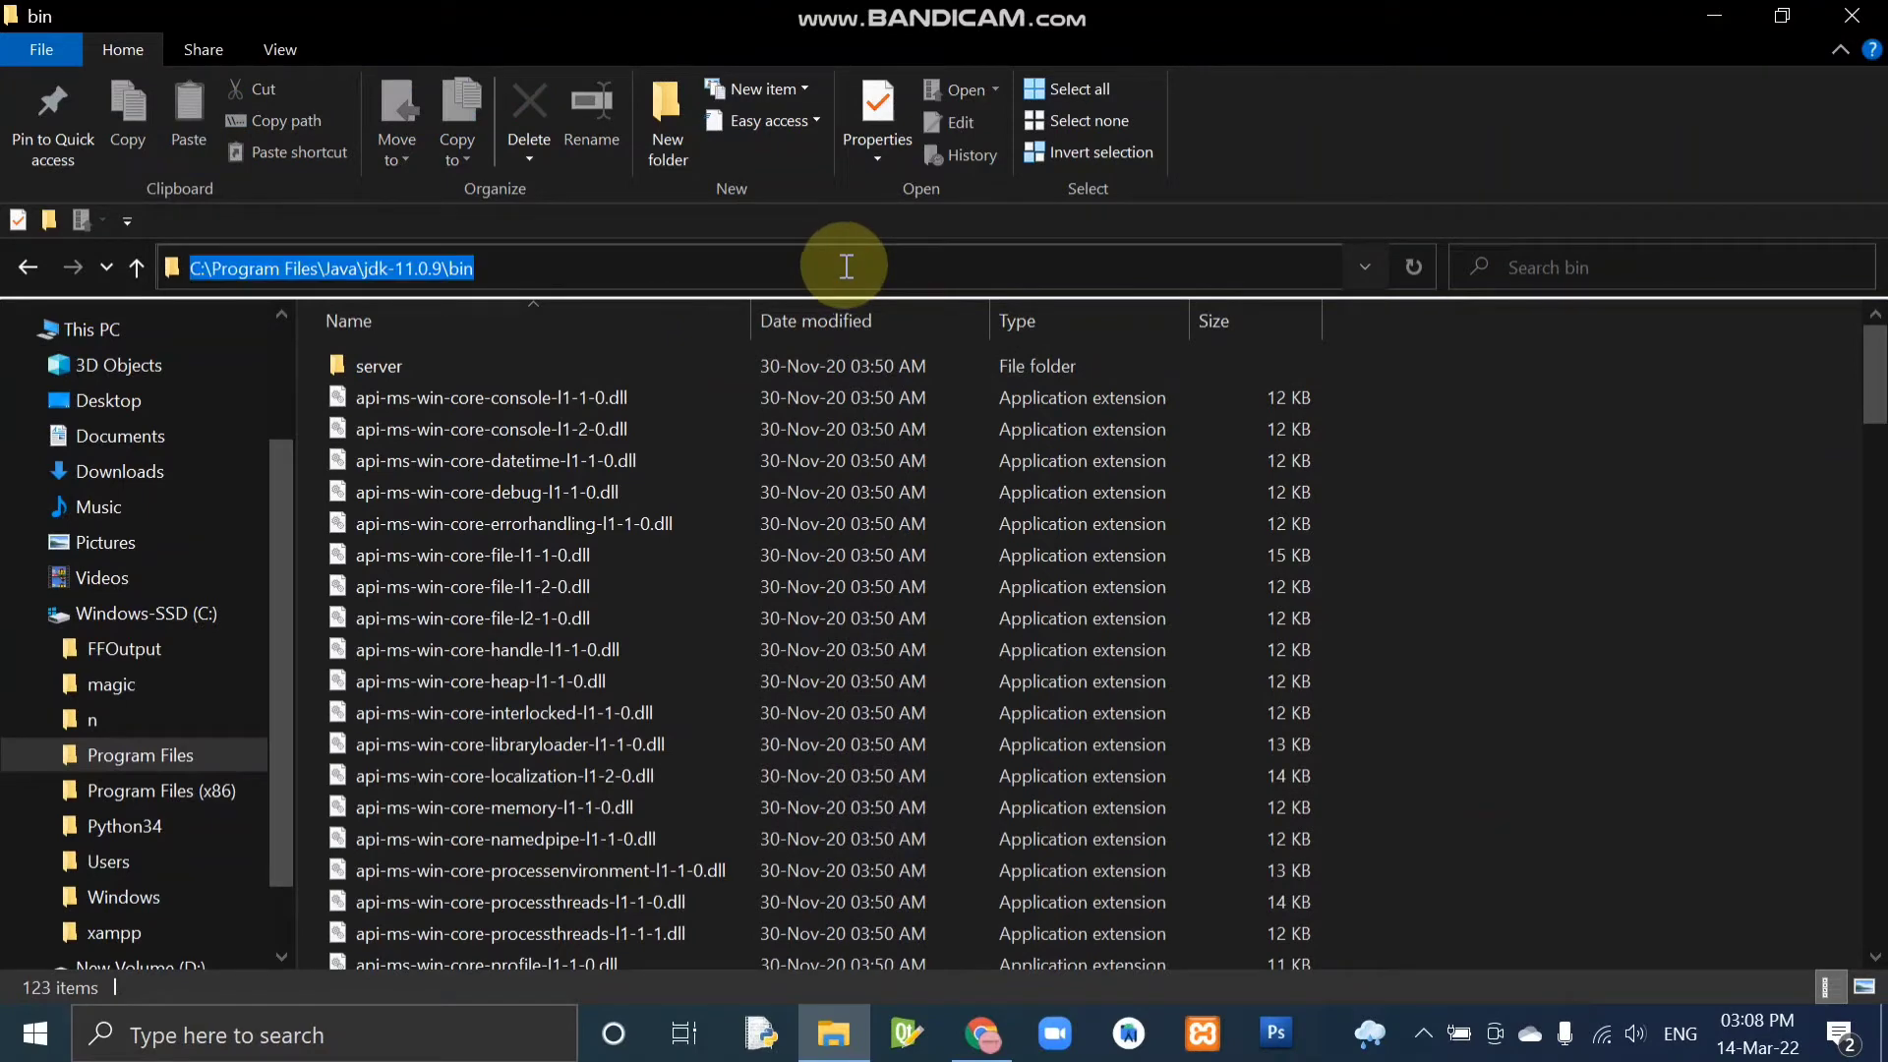
Search Windows for "env" and open the Environment Variables dialog through the system environment variables settings.
click(449, 1042)
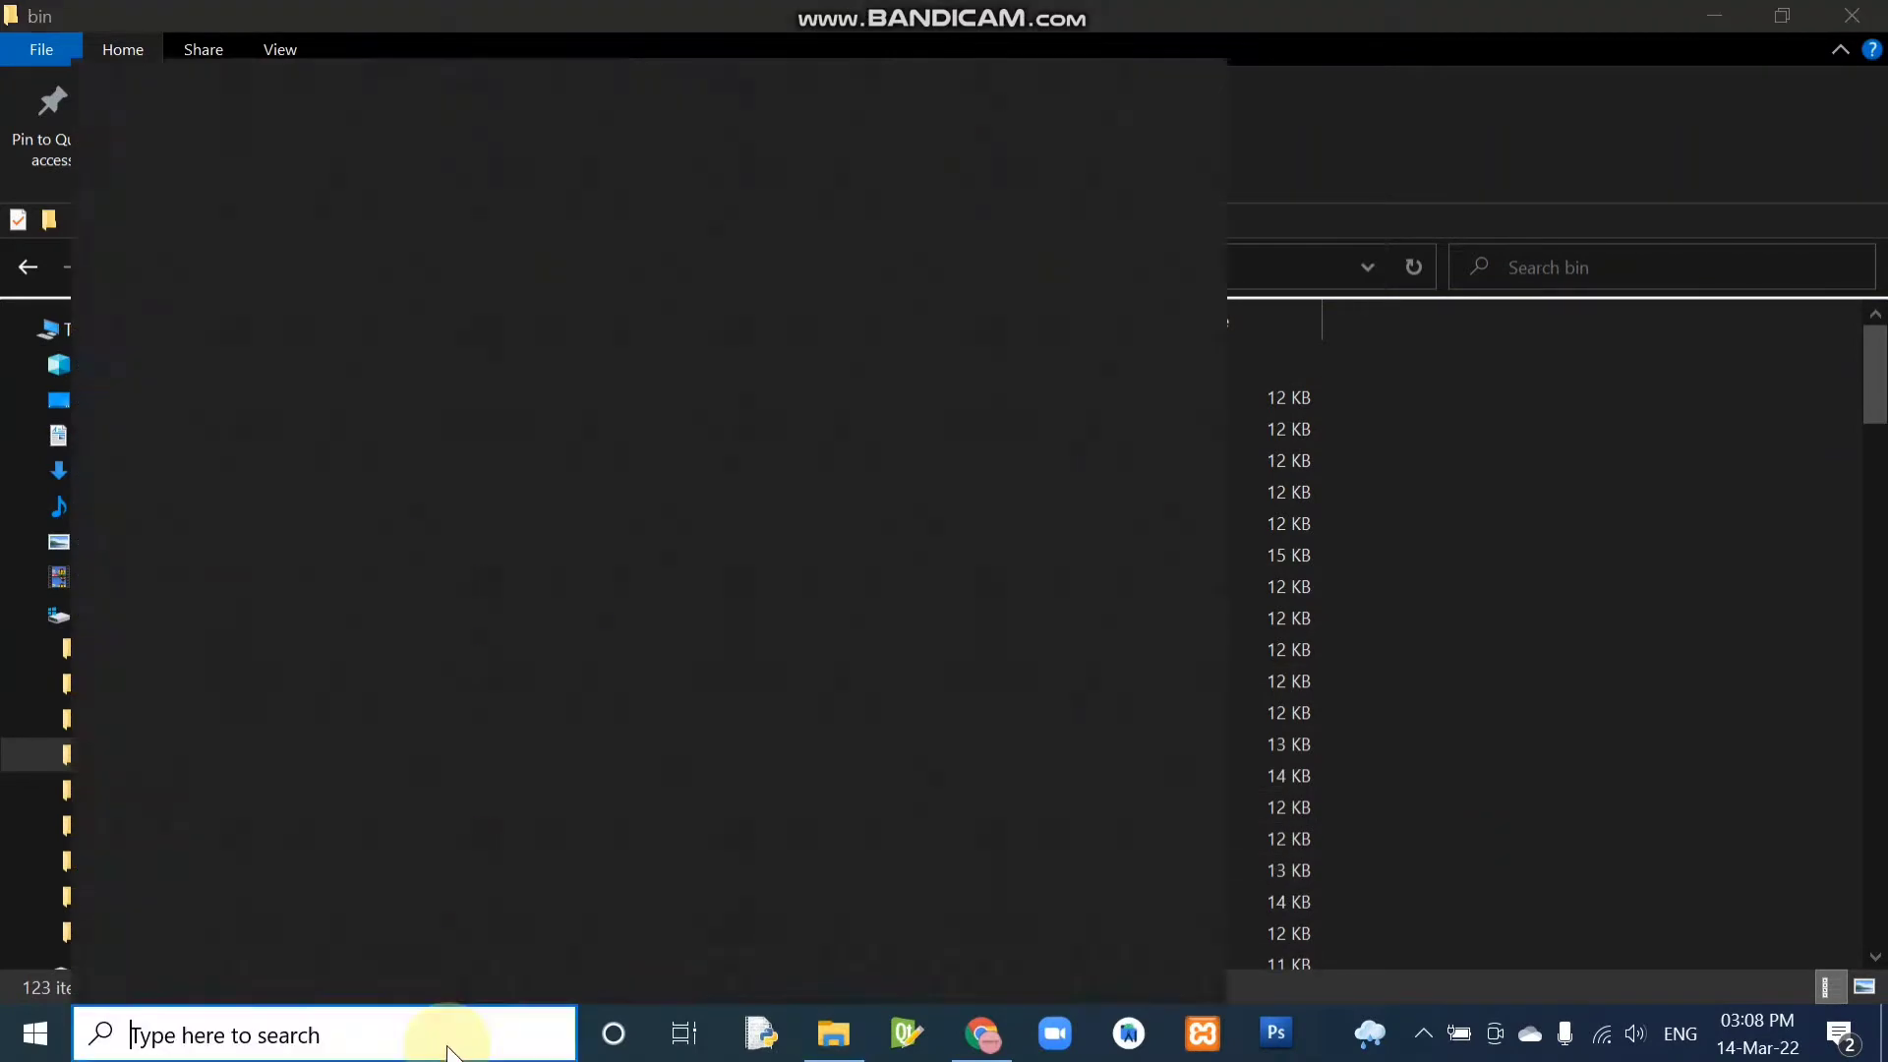
text(env)
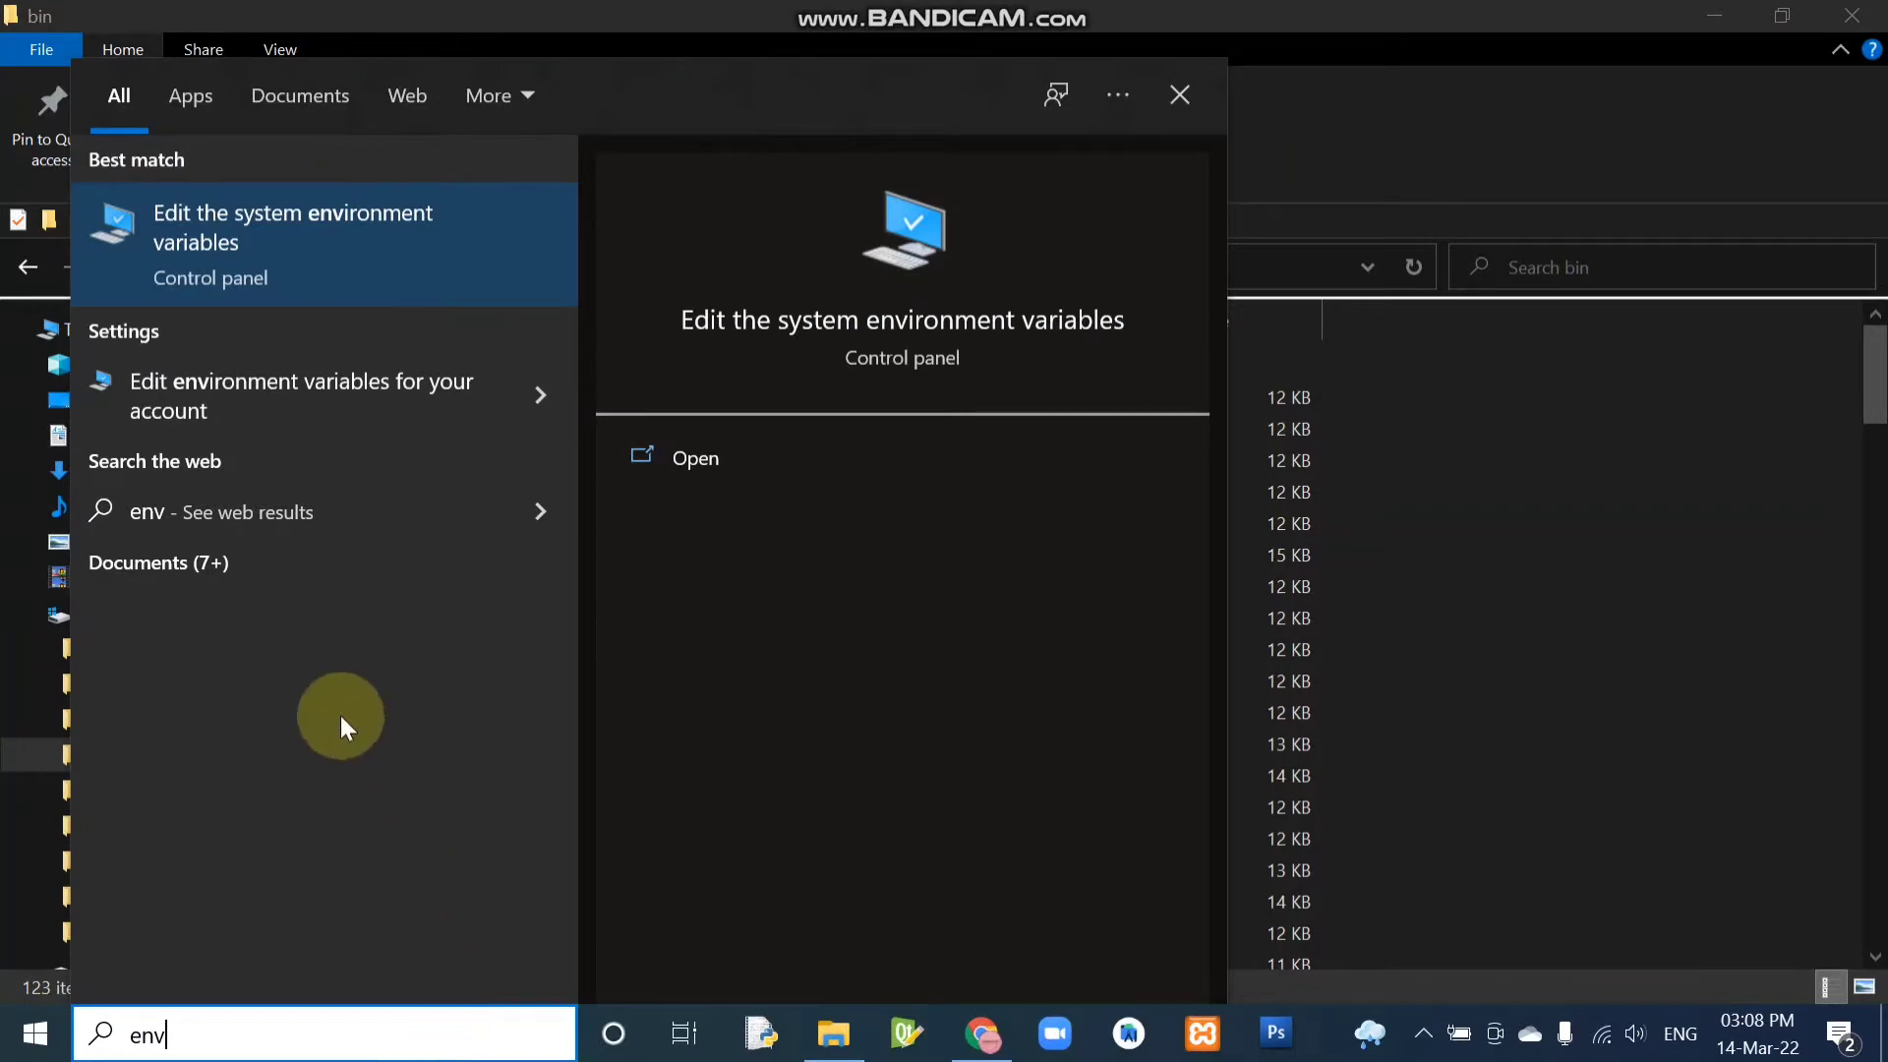
click(336, 251)
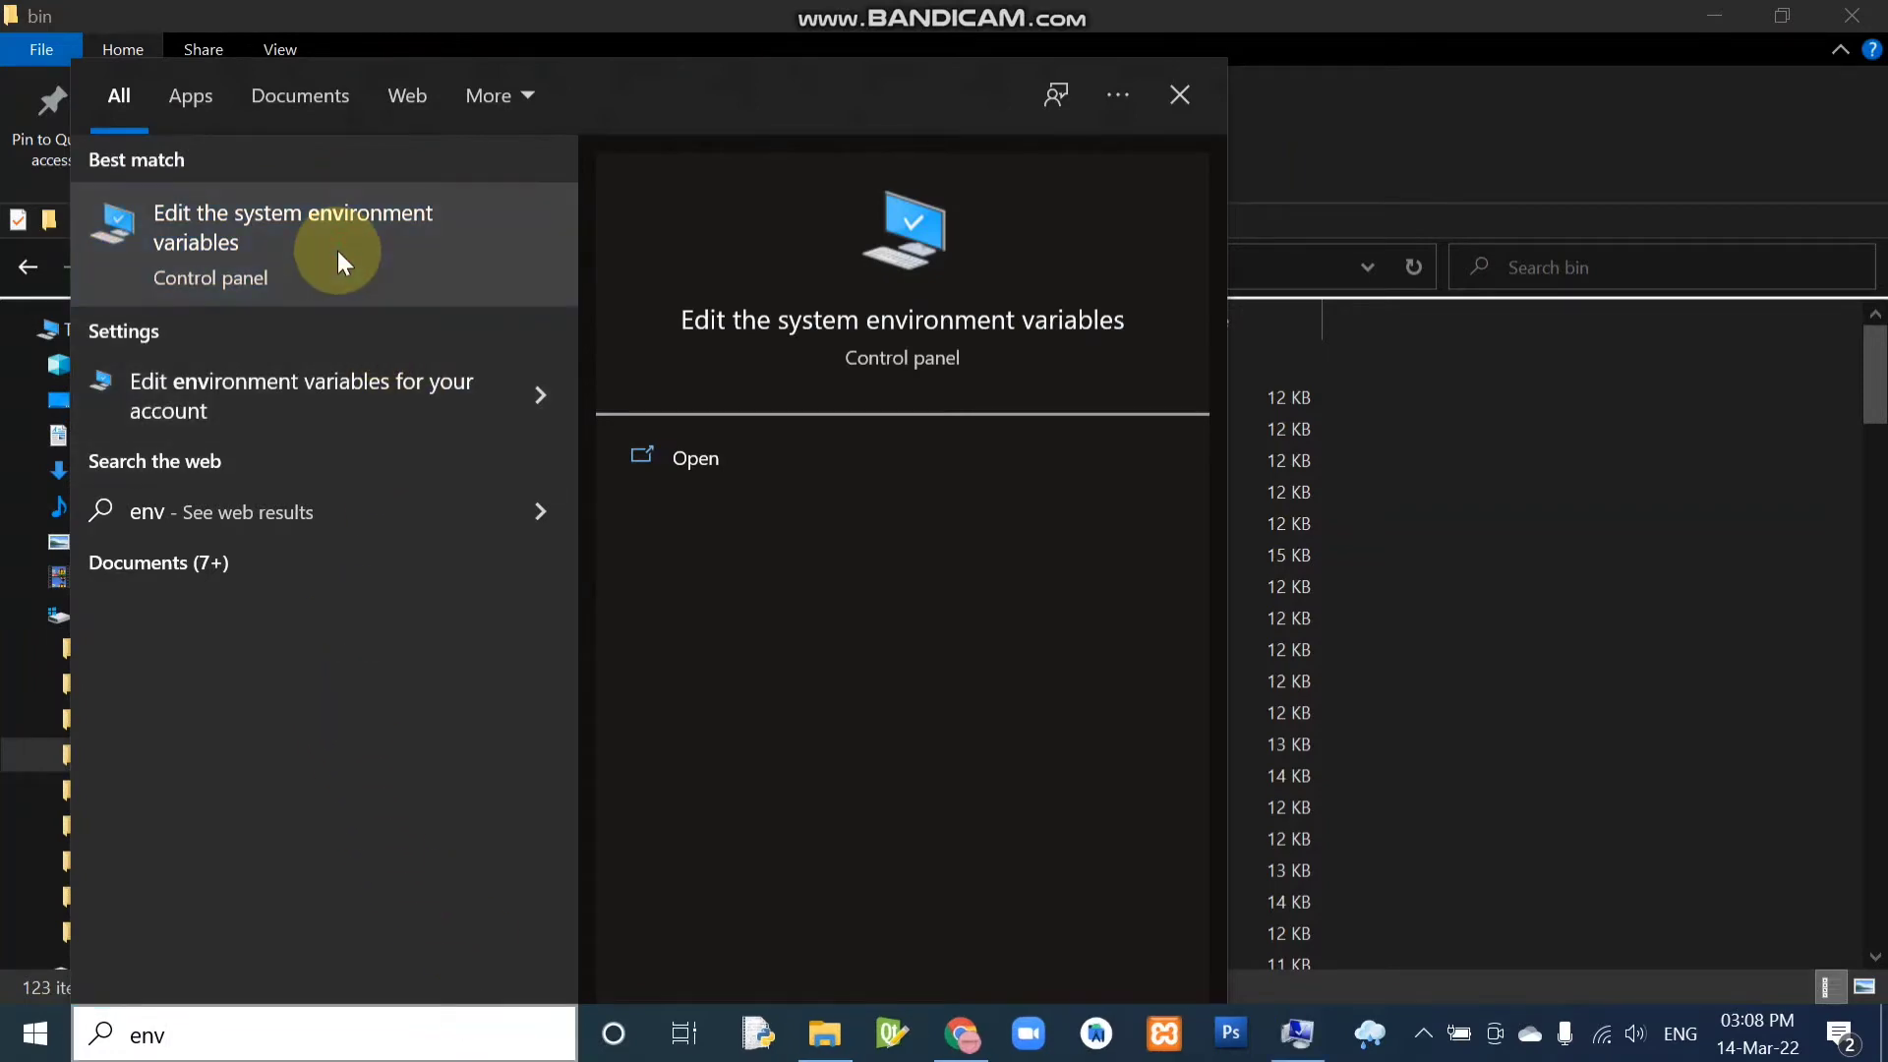
key(alt+Tab)
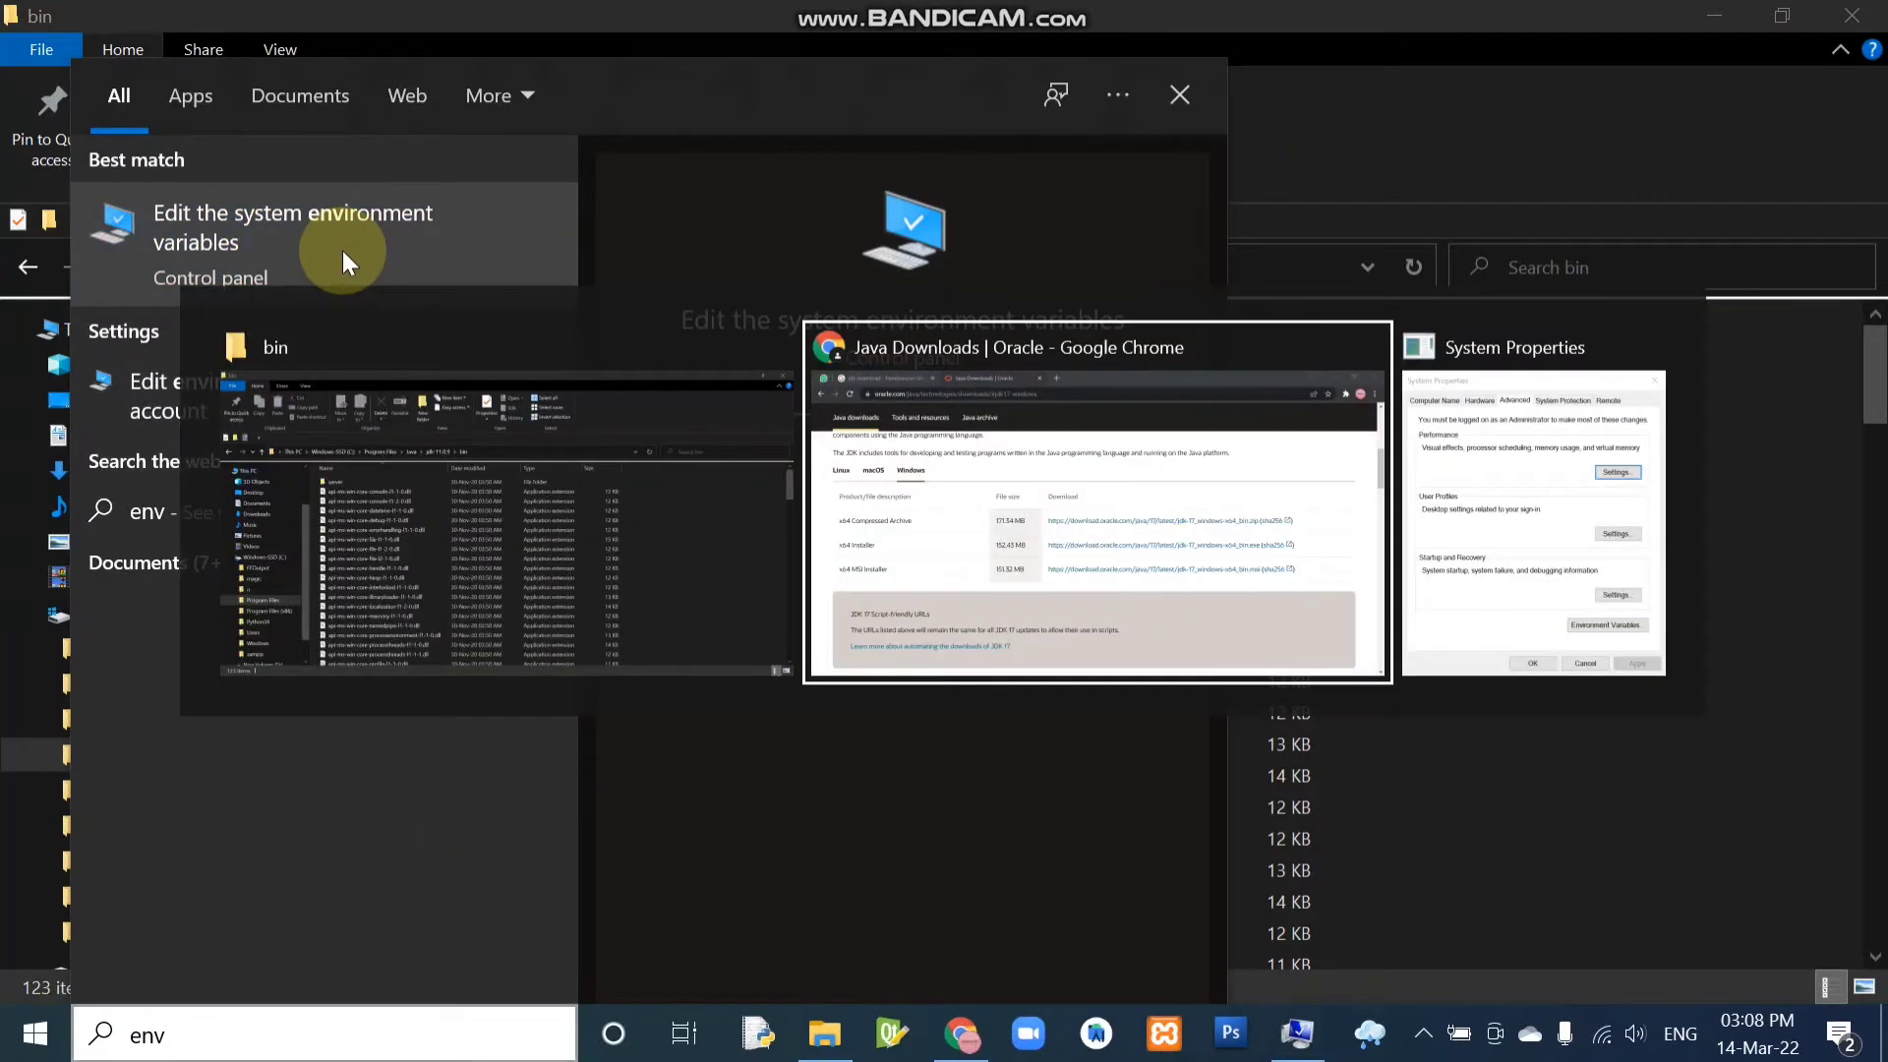
key(alt+Tab)
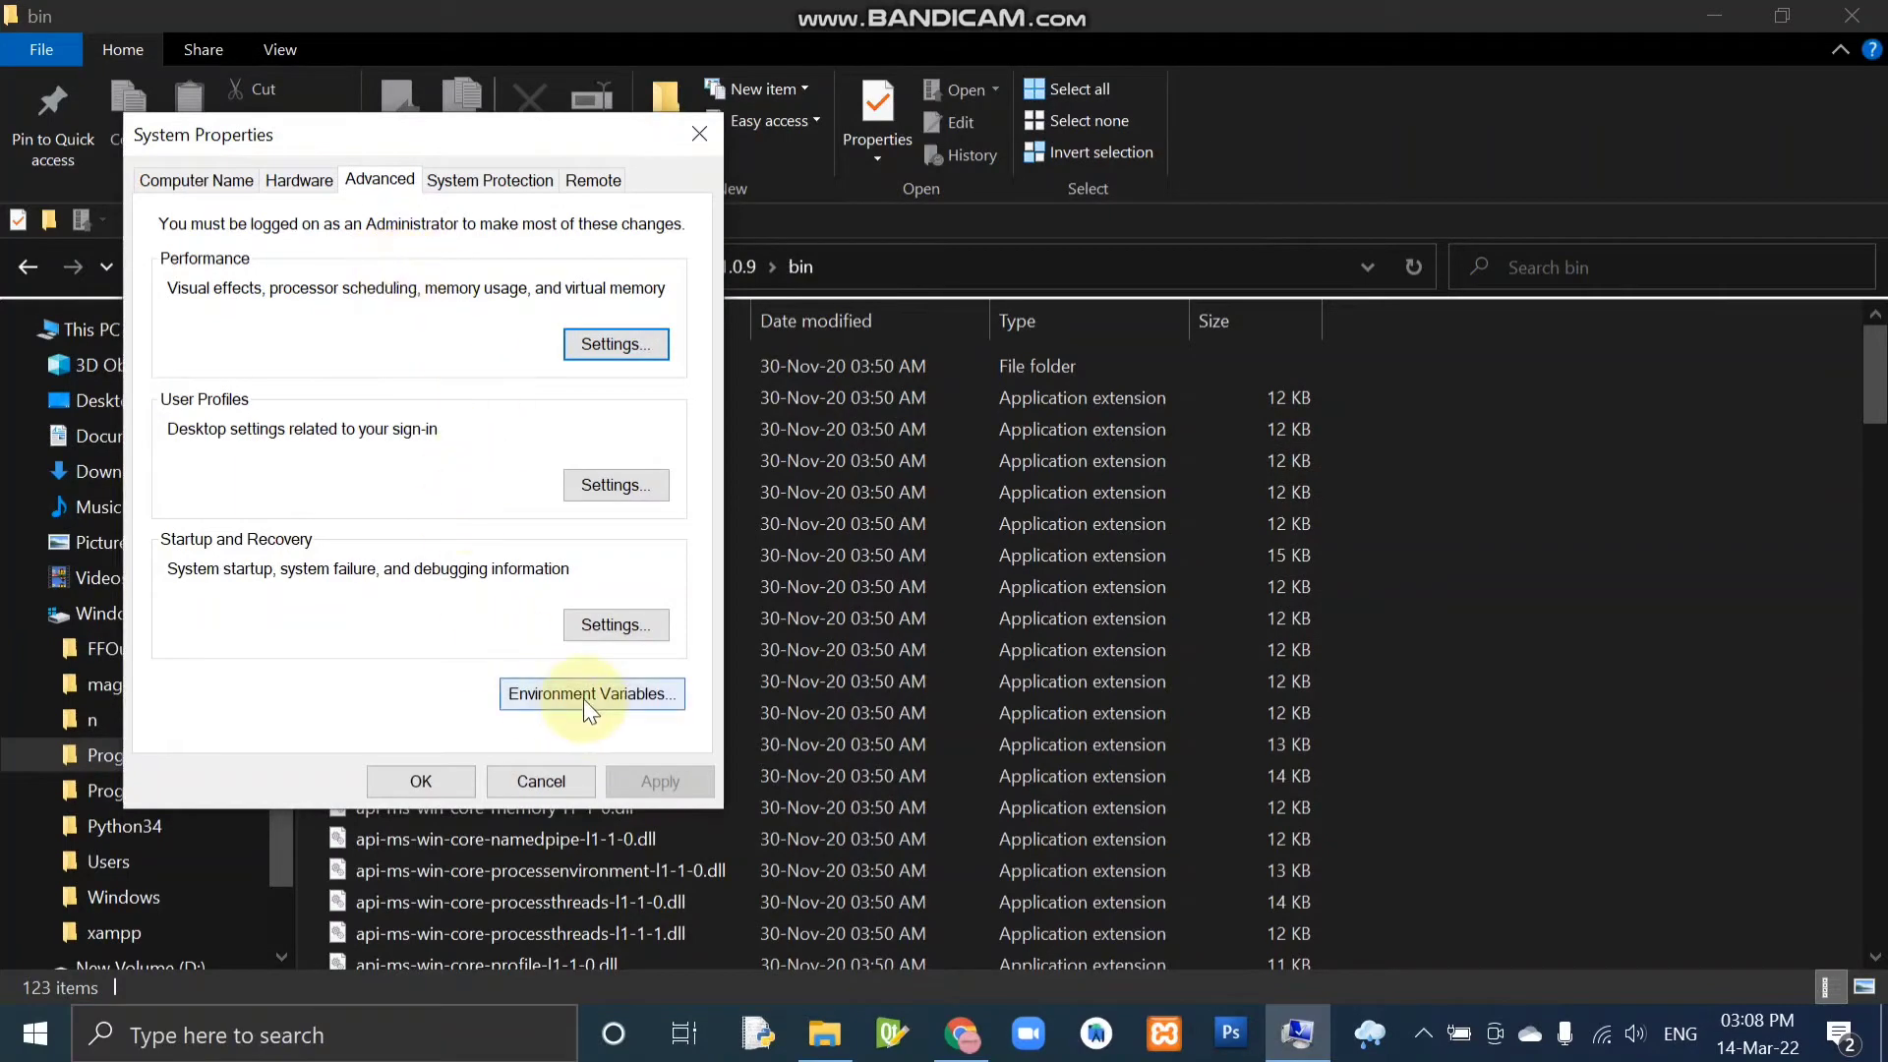
click(587, 699)
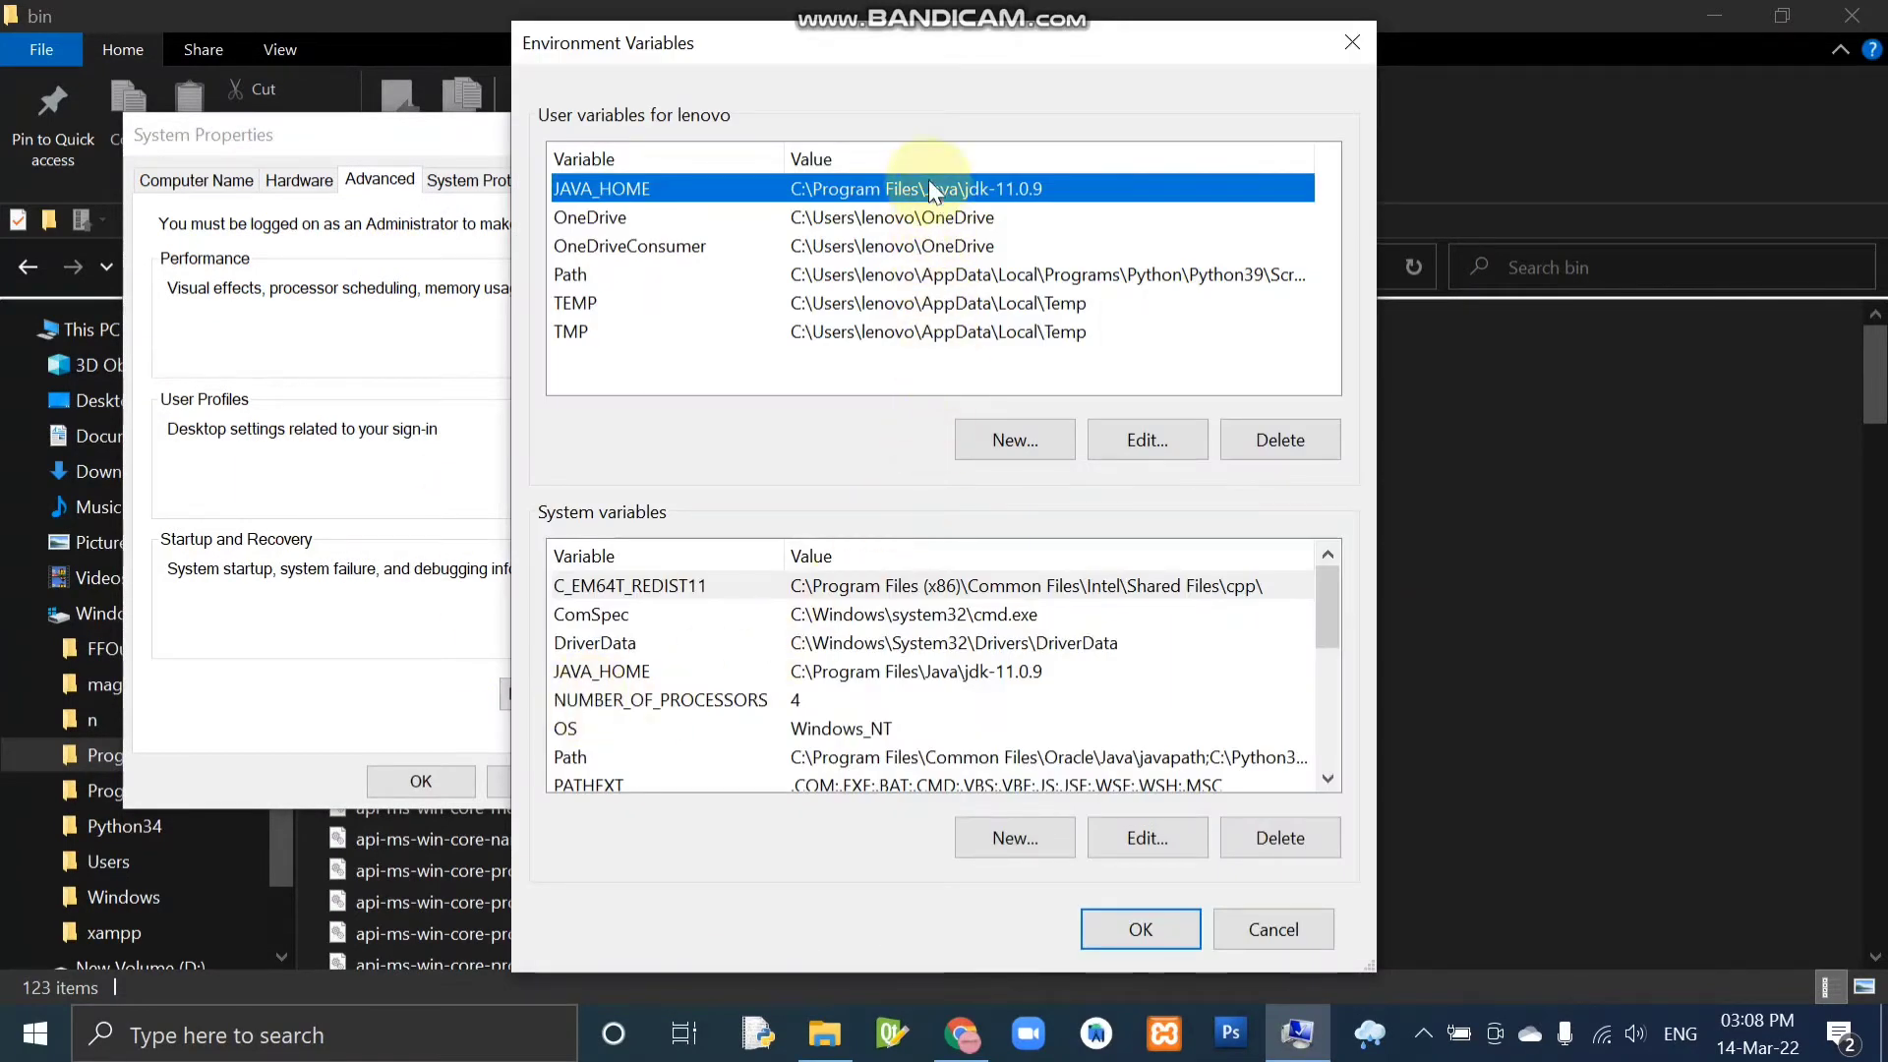
Fill in a new user variable JAVA_HOME with the value C:\Program Files\Java\jdk-11.0.9\bin and discard it.
click(961, 442)
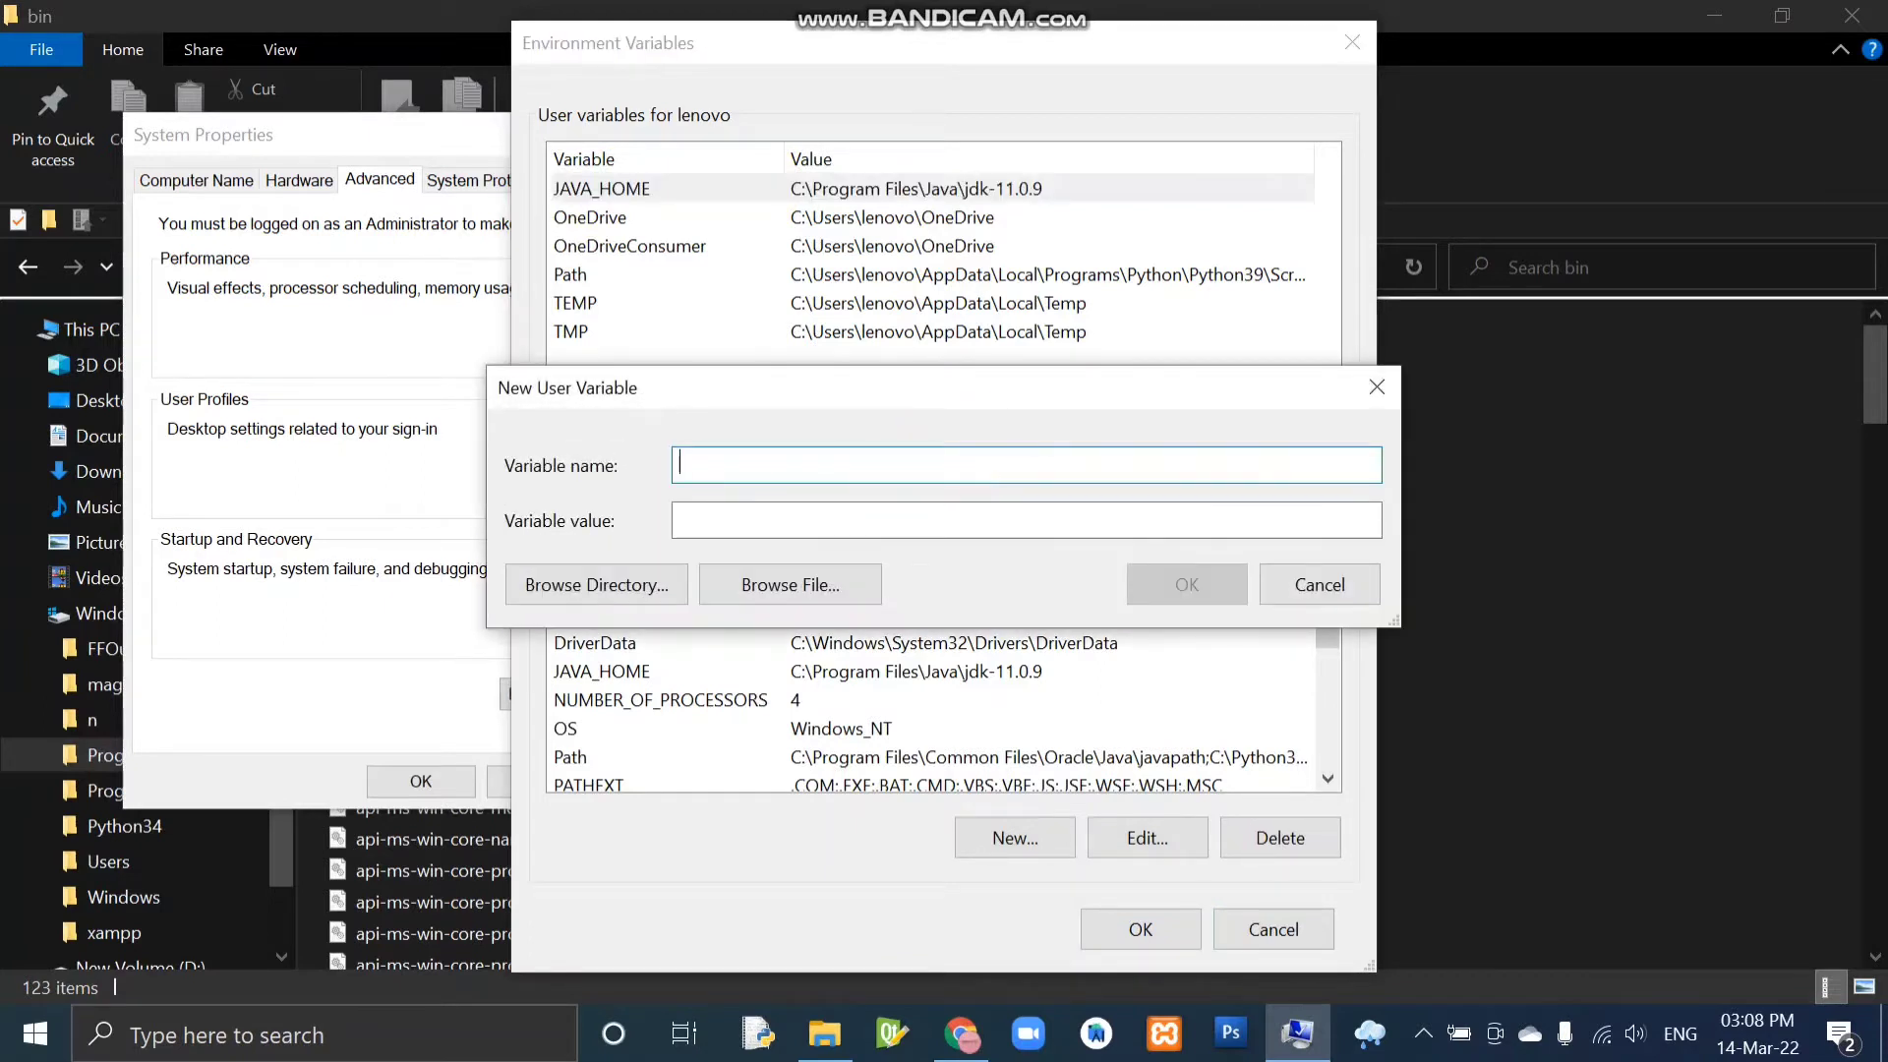
text(JAVA_HOME)
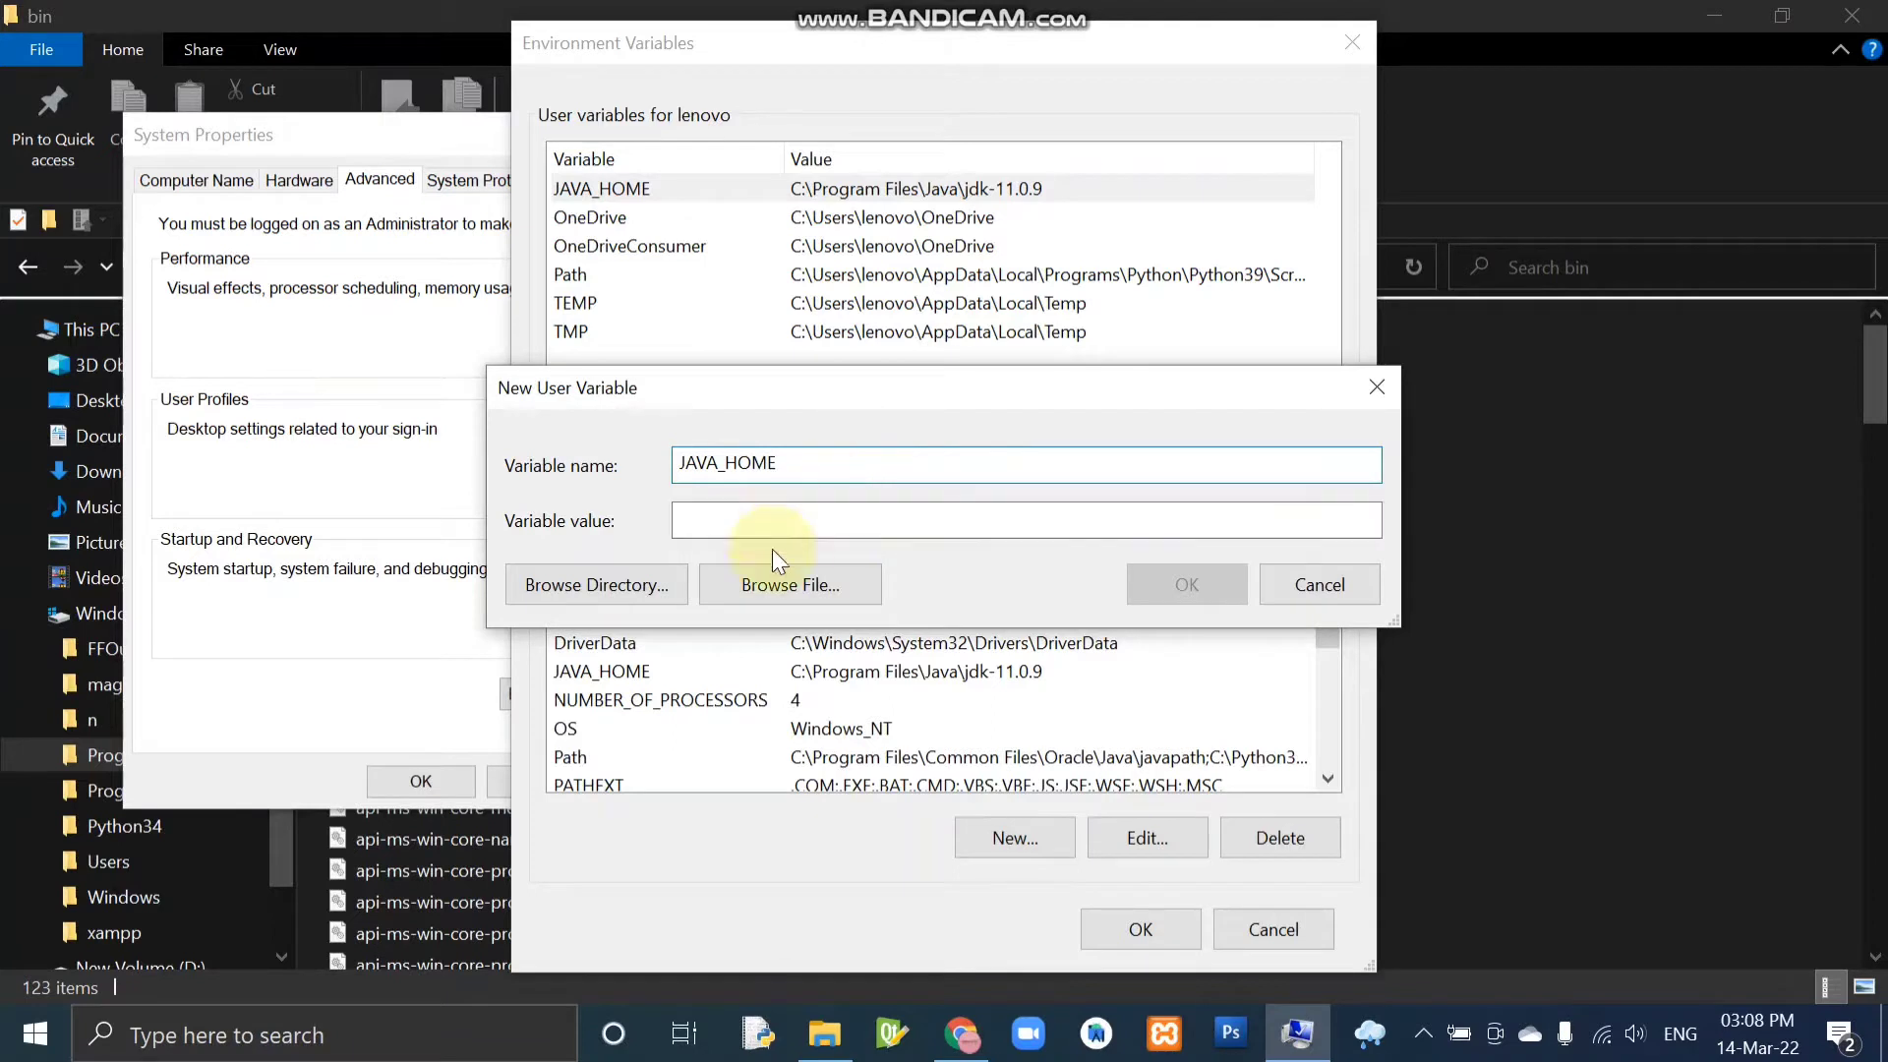
click(784, 518)
key(ctrl+v)
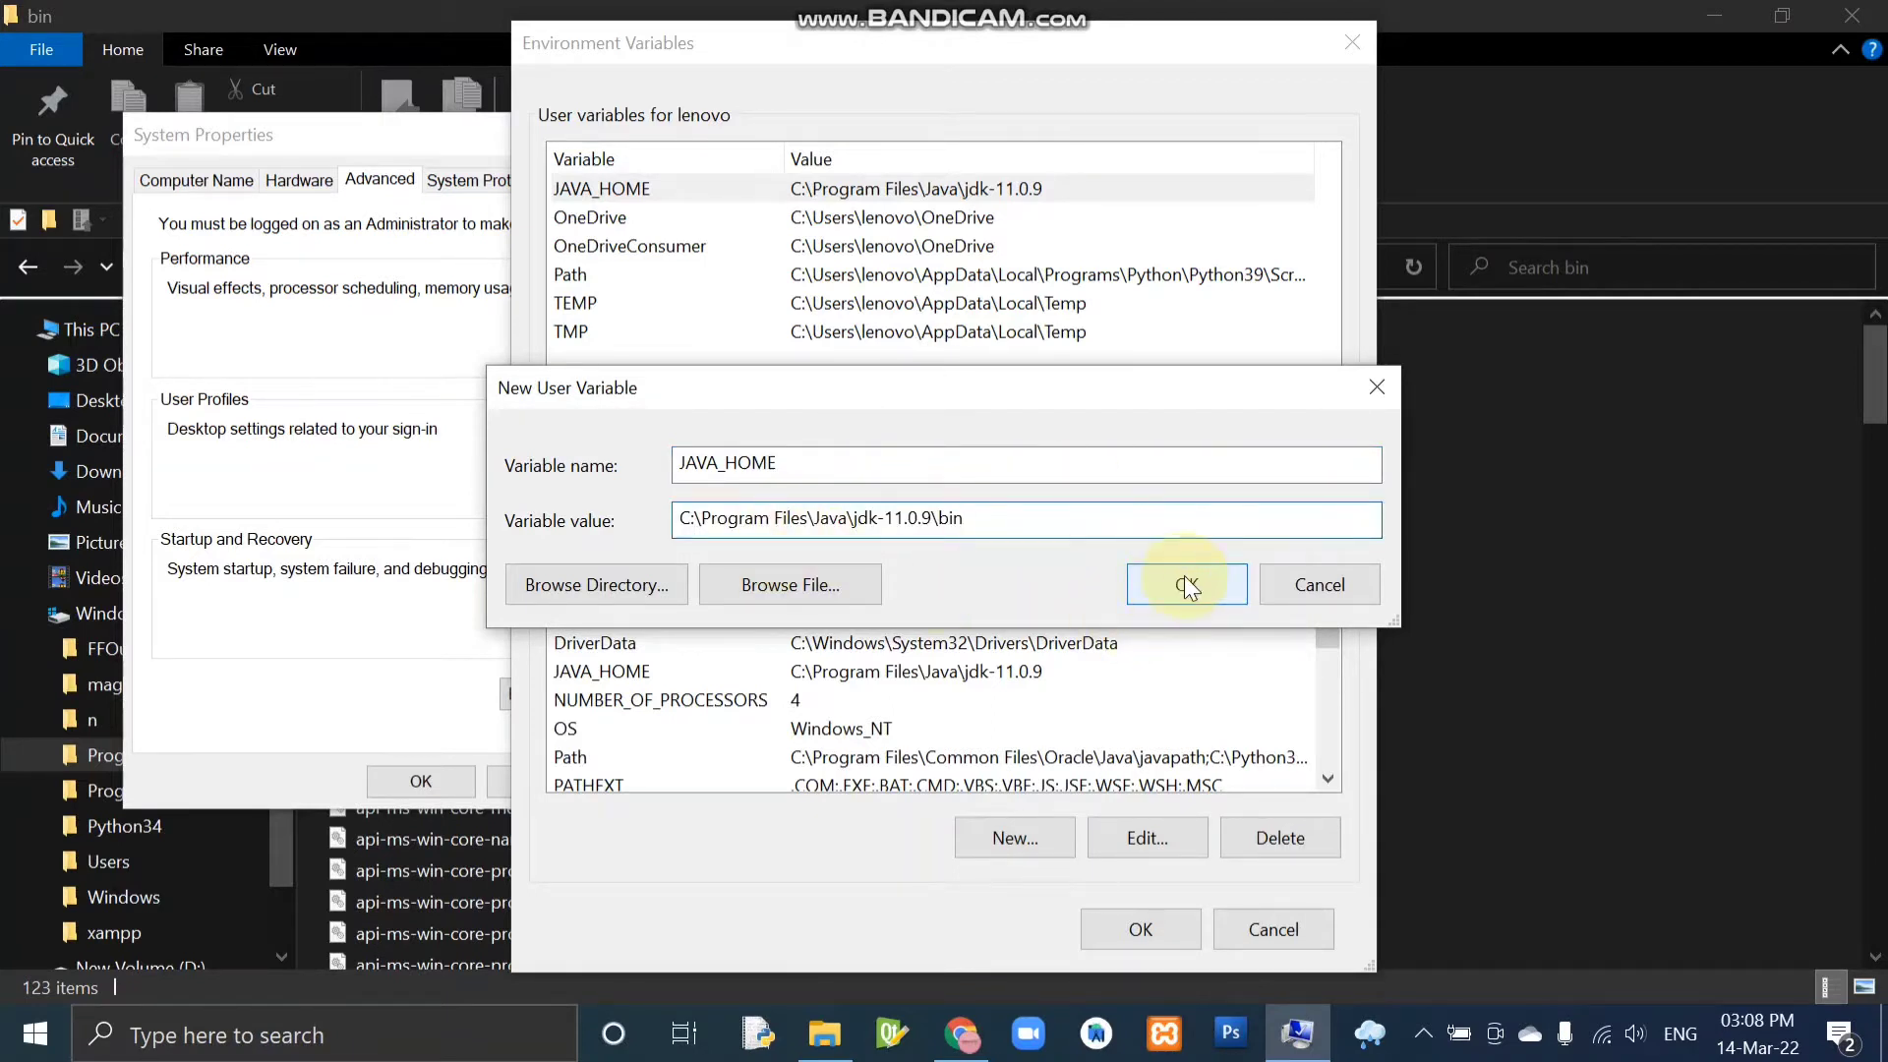
click(1377, 387)
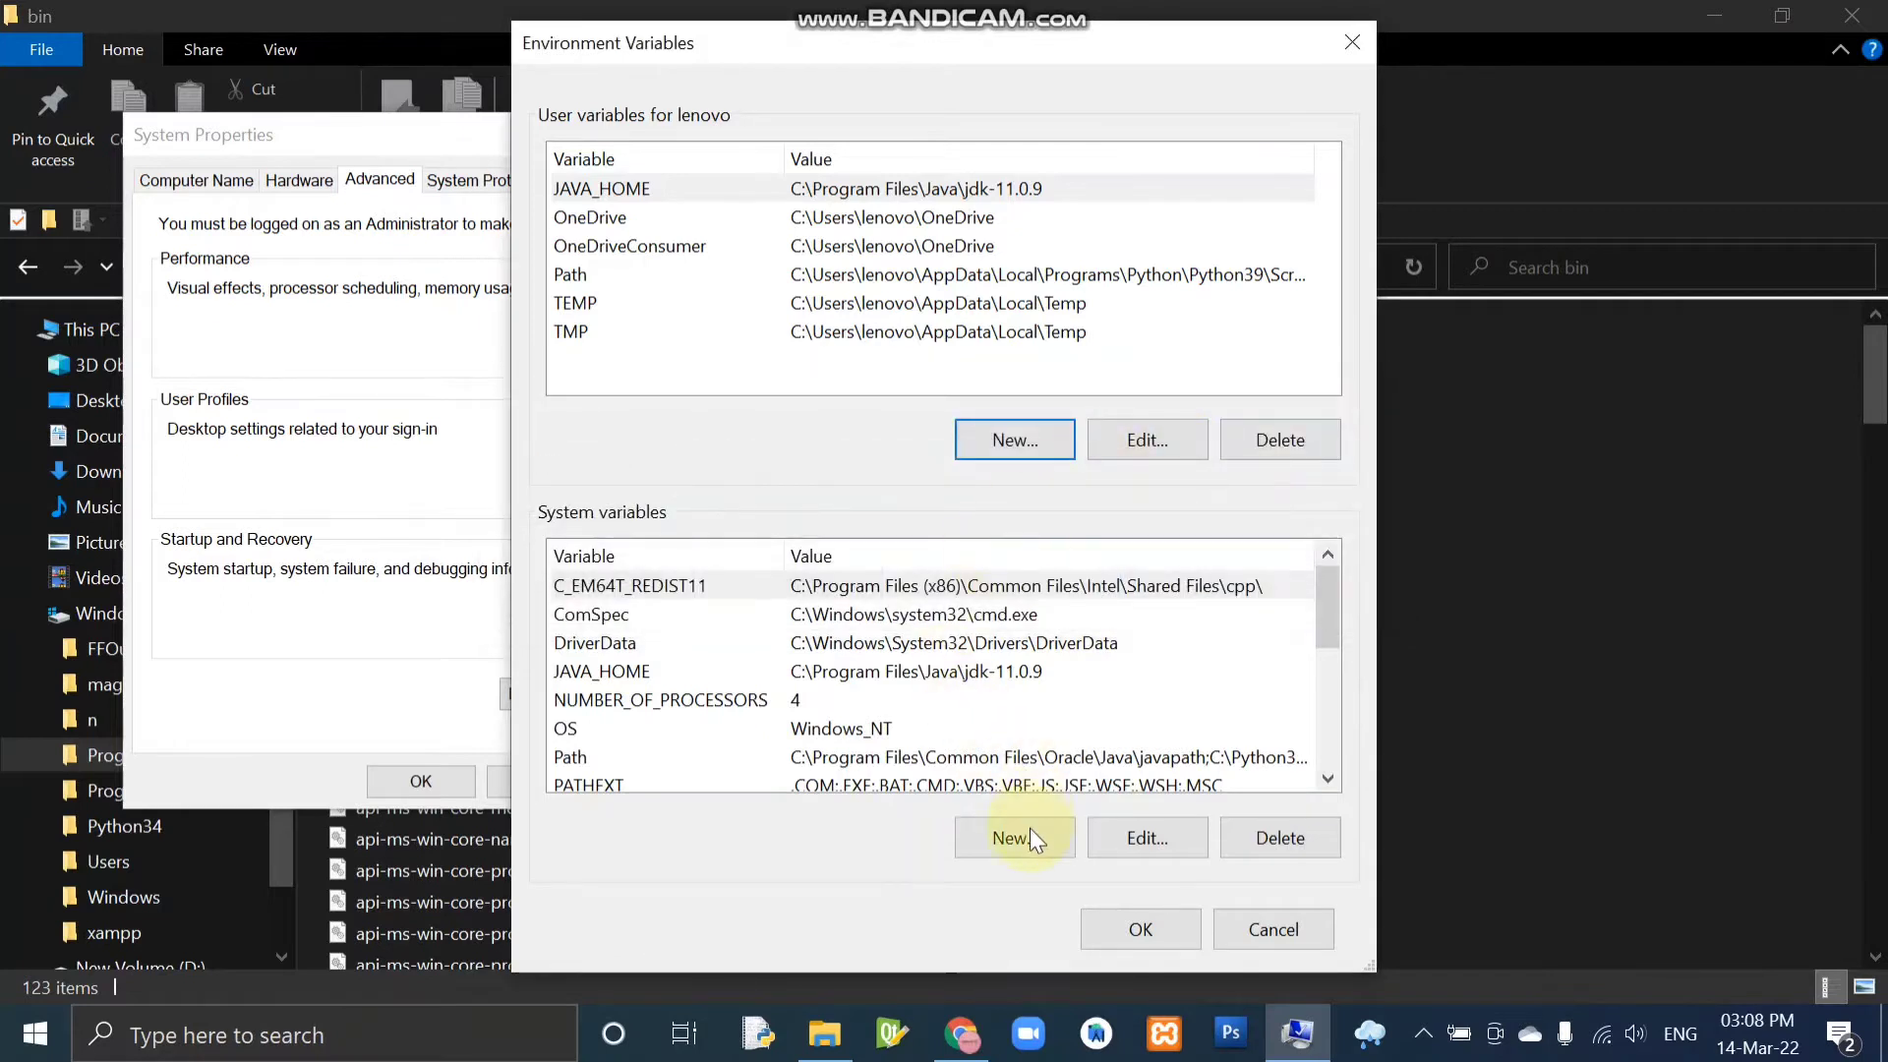
Fill in a new system variable JAVA_HOME with the value C:\Program Files\Java\jdk-11.0.9\bin and discard it.
click(644, 673)
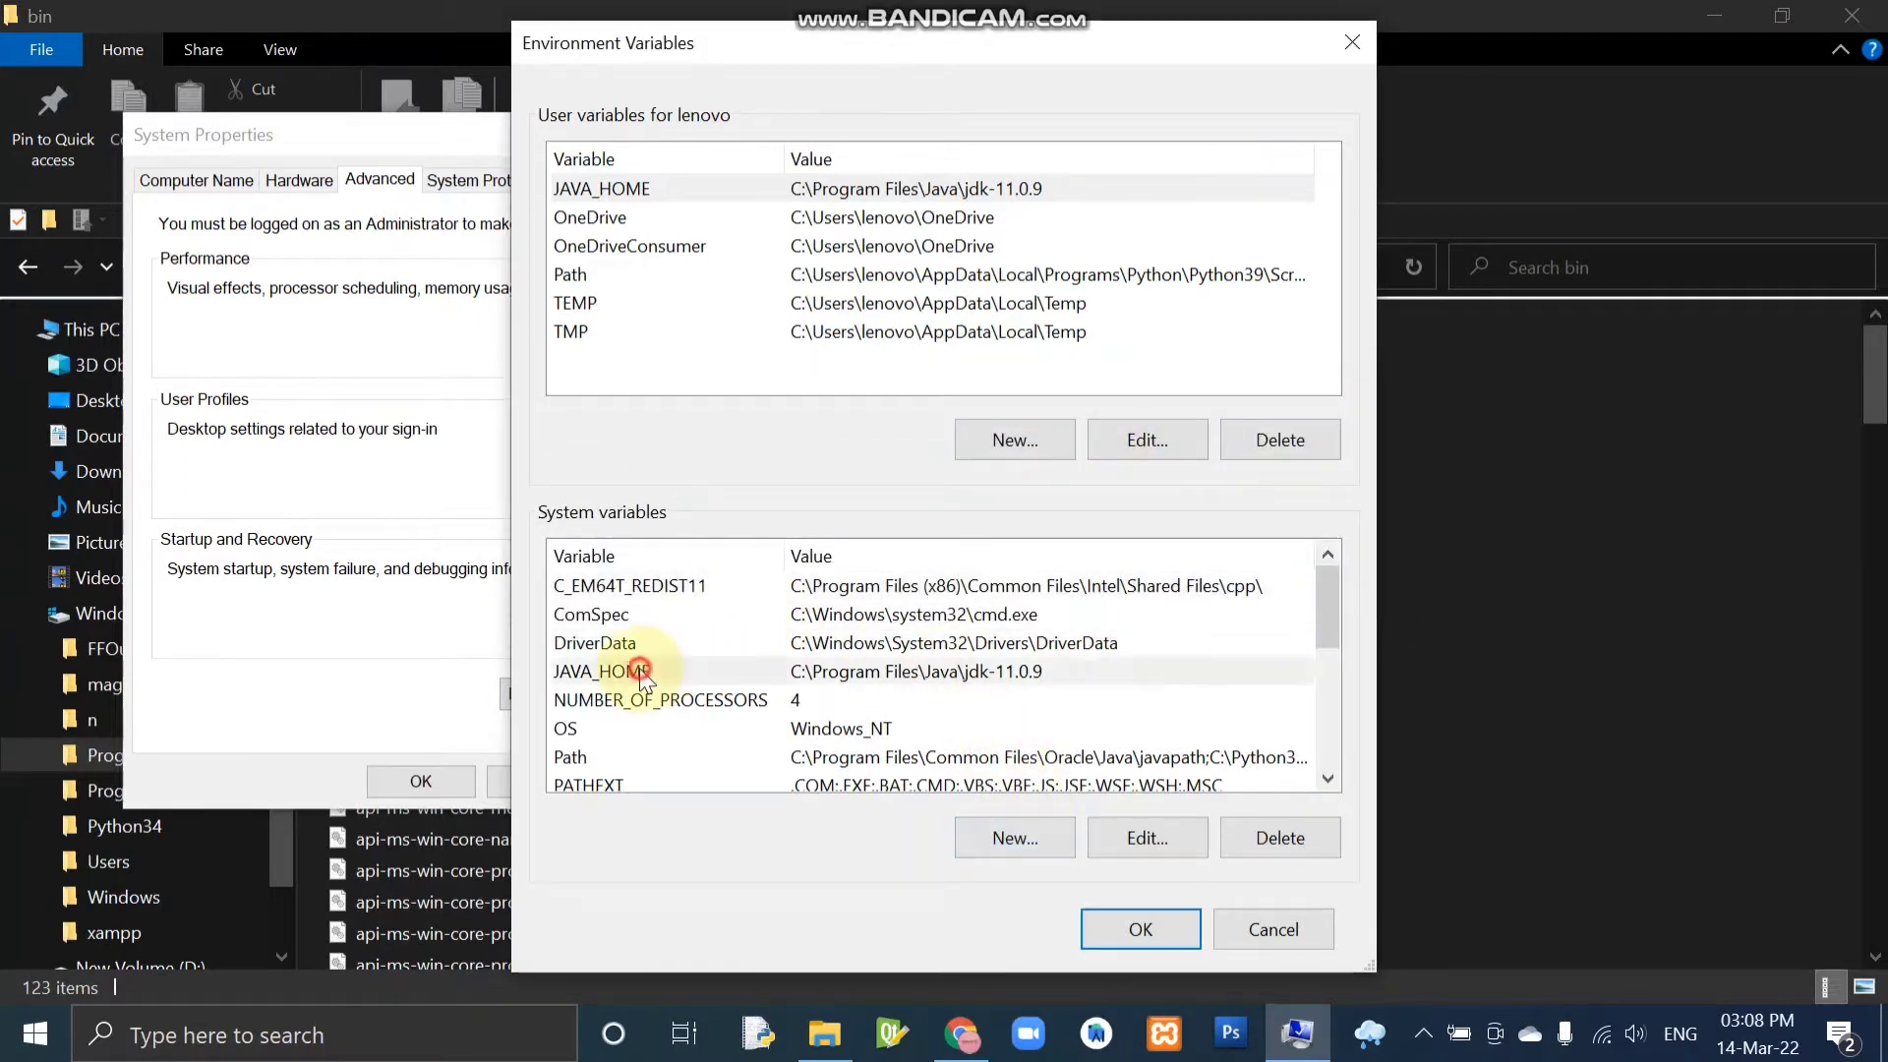
click(1044, 837)
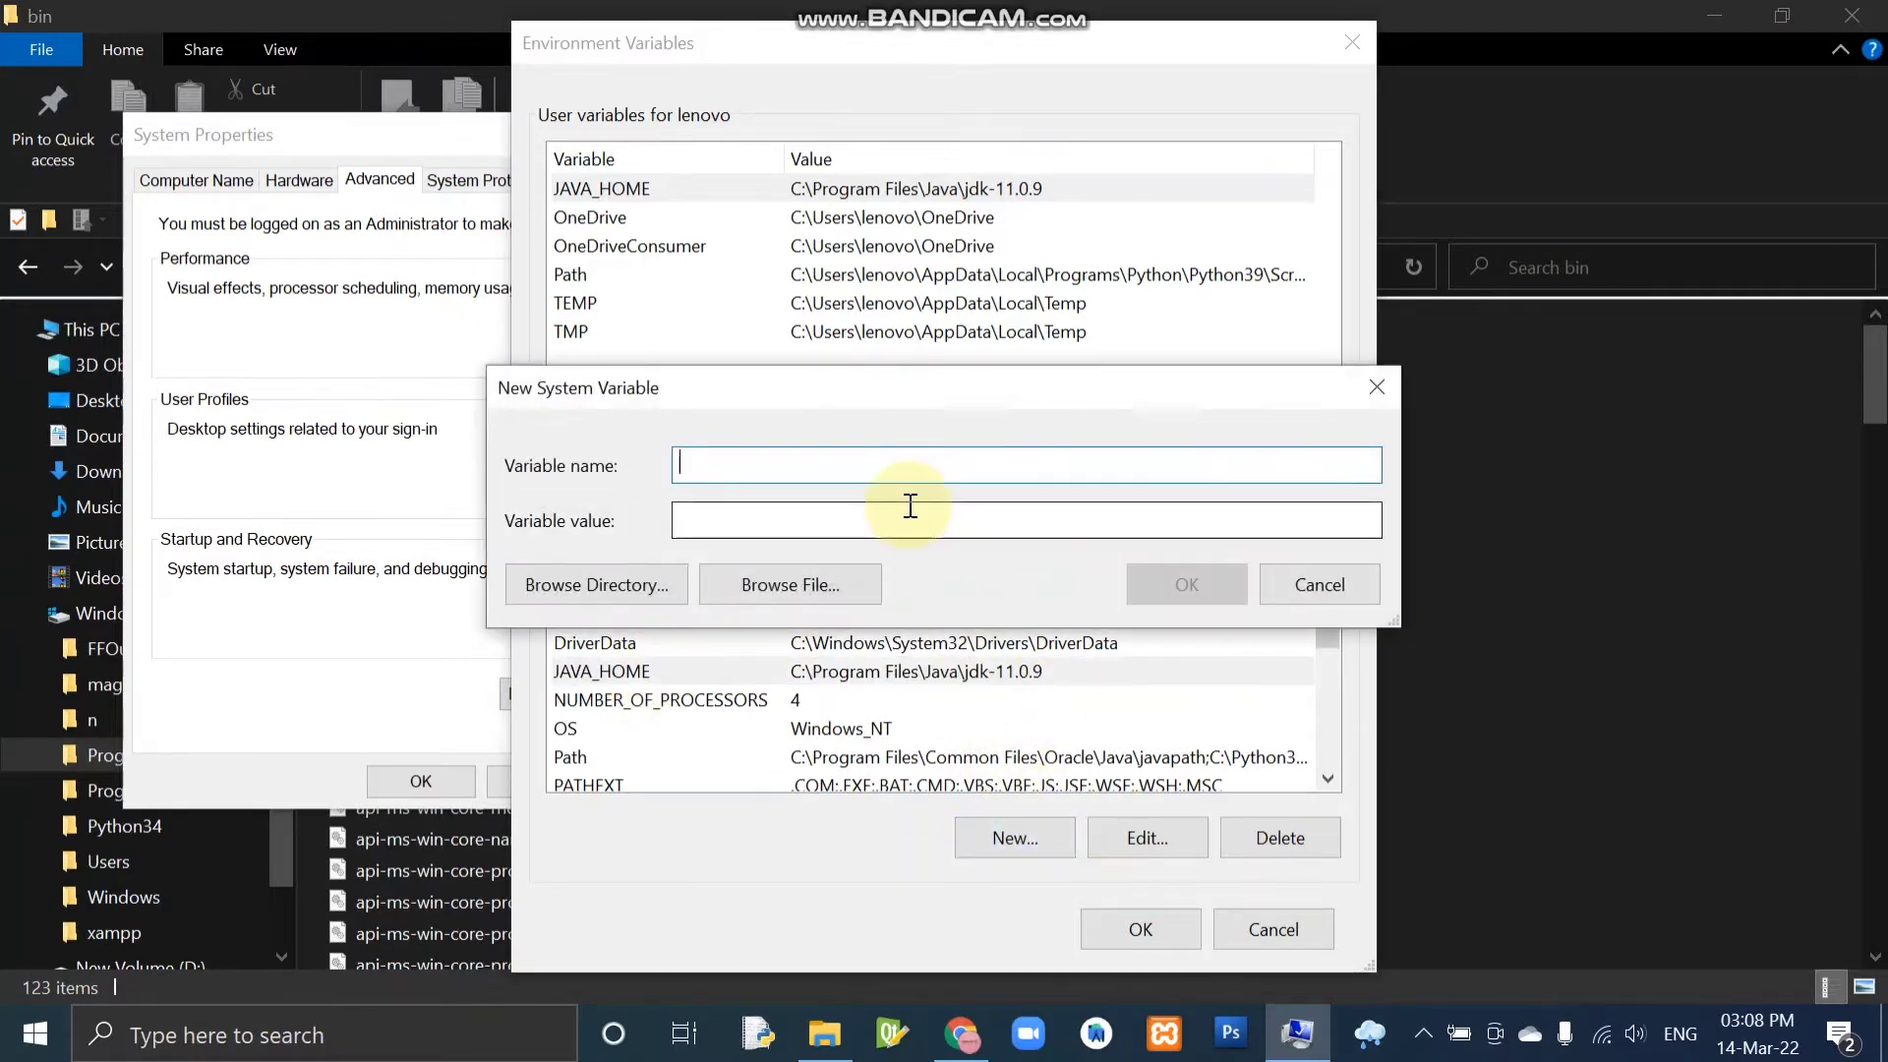
text(JAVA_HOME)
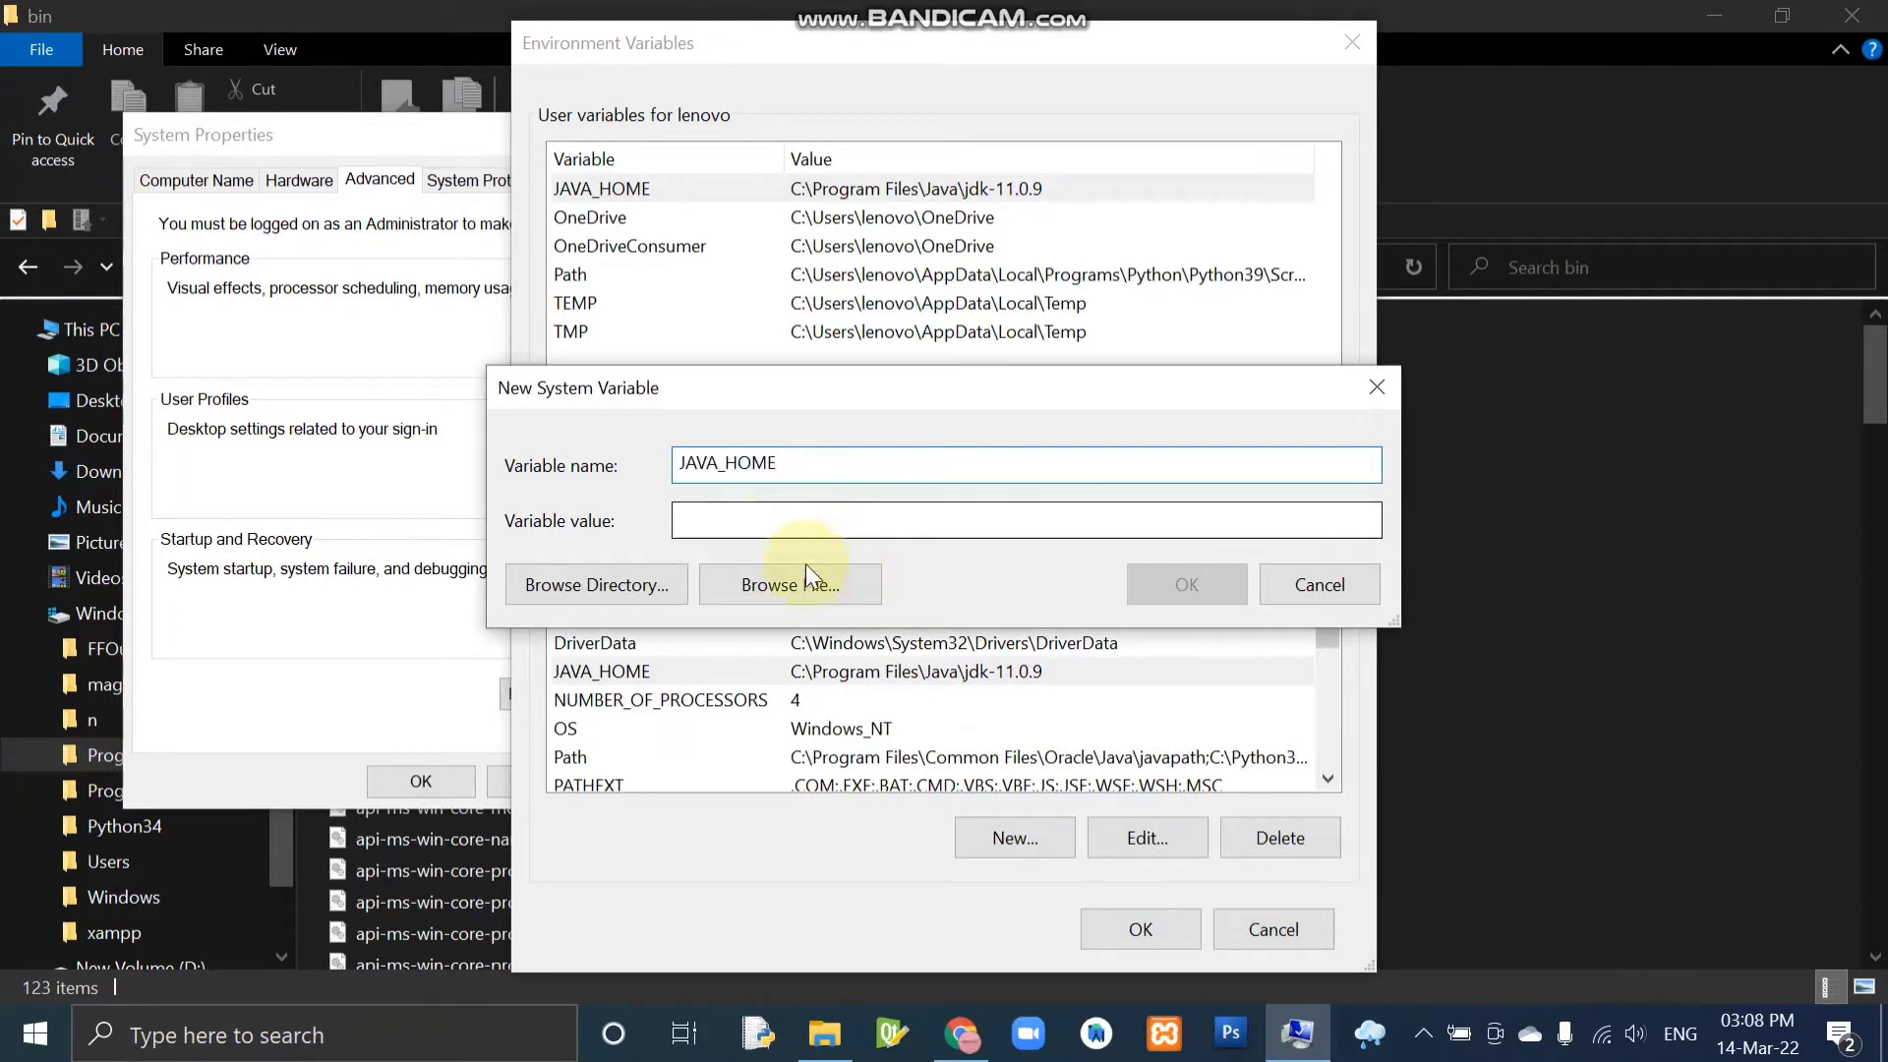
click(779, 529)
key(ctrl+v)
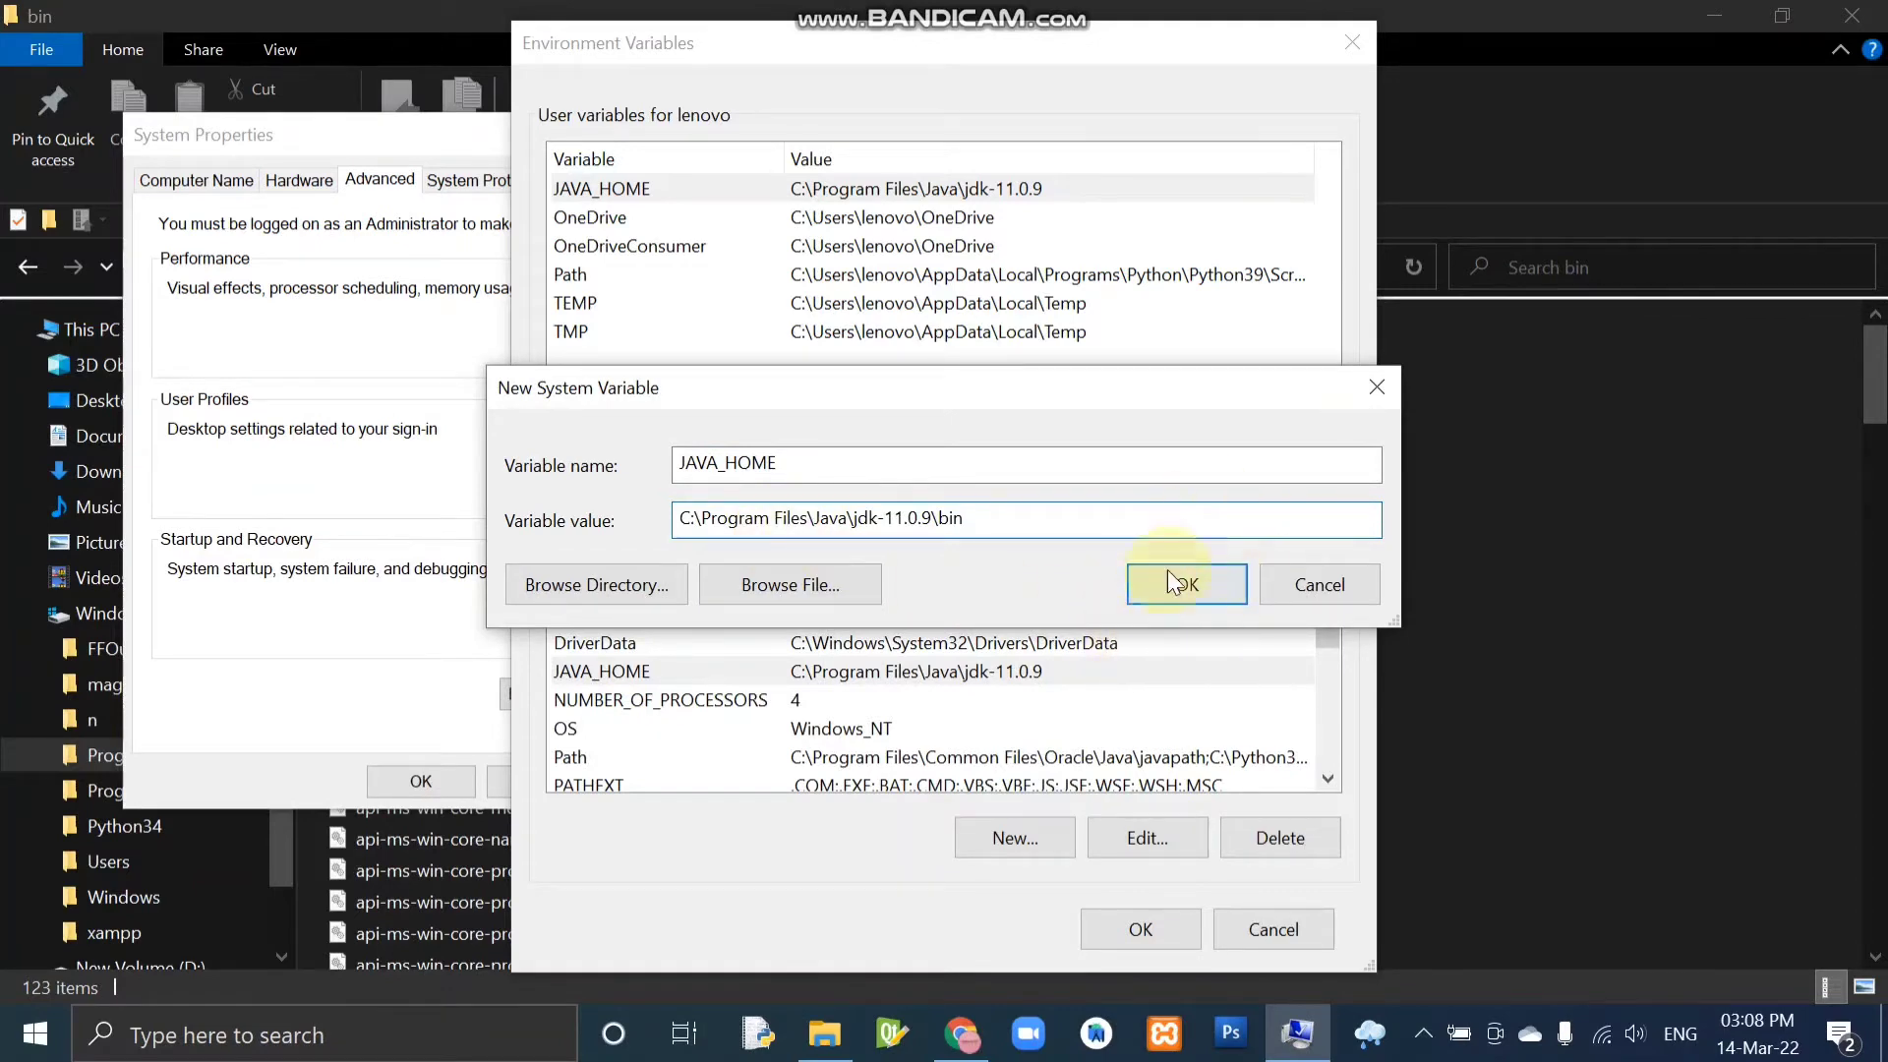
click(1377, 387)
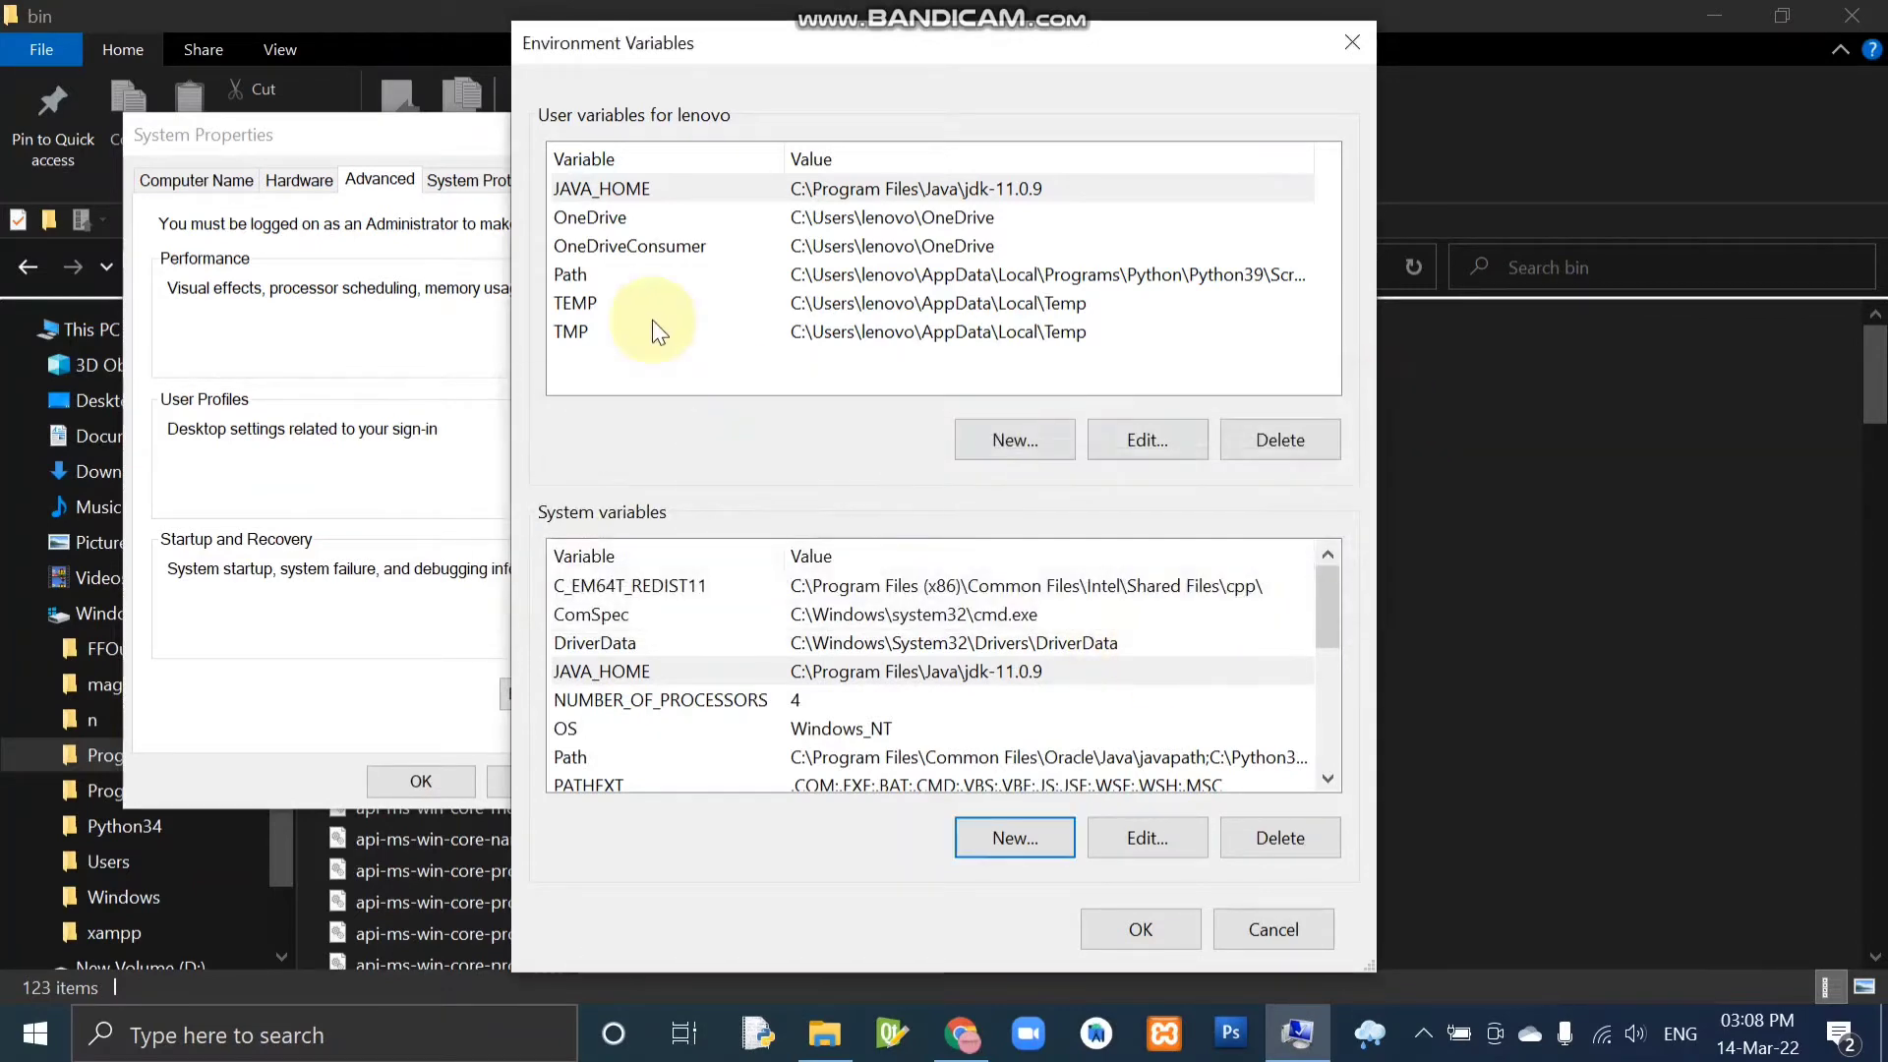
Check the existing JAVA_HOME entries in the user and system variables, and close the environment settings with confirmation.
click(604, 188)
click(651, 671)
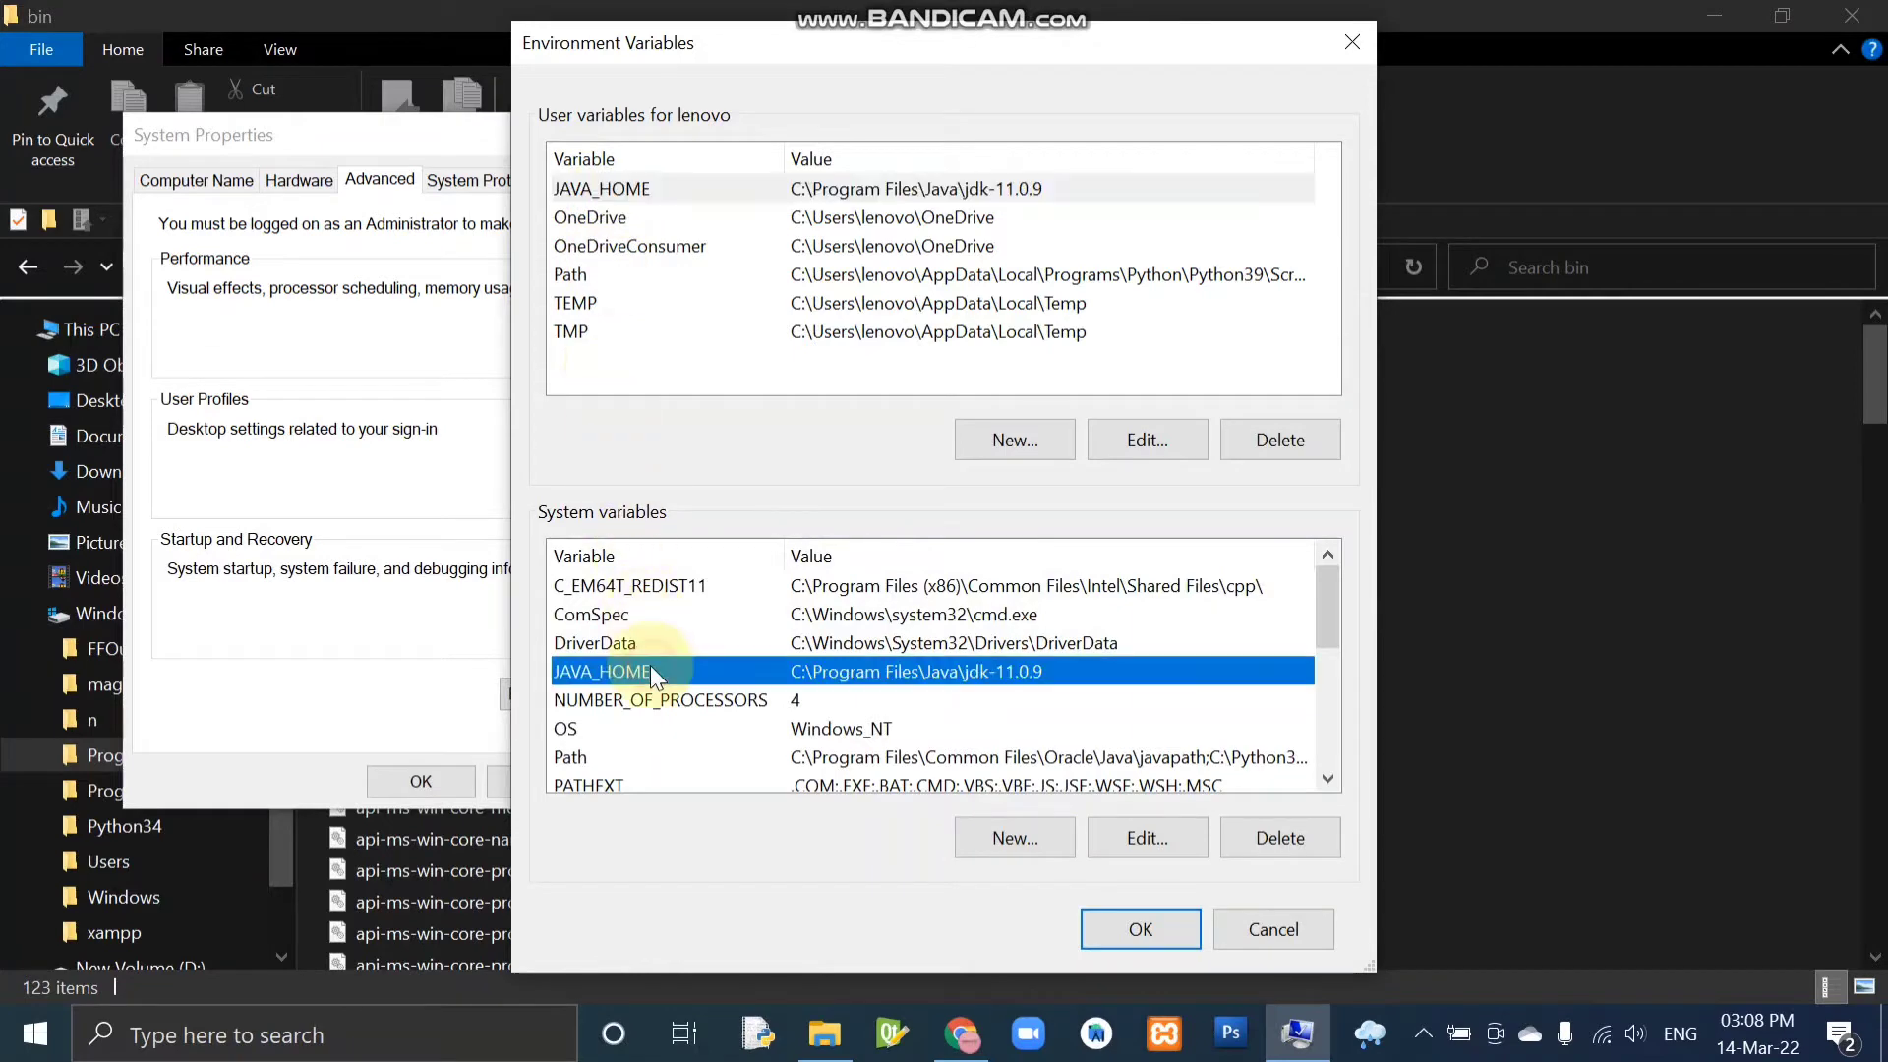
click(1108, 932)
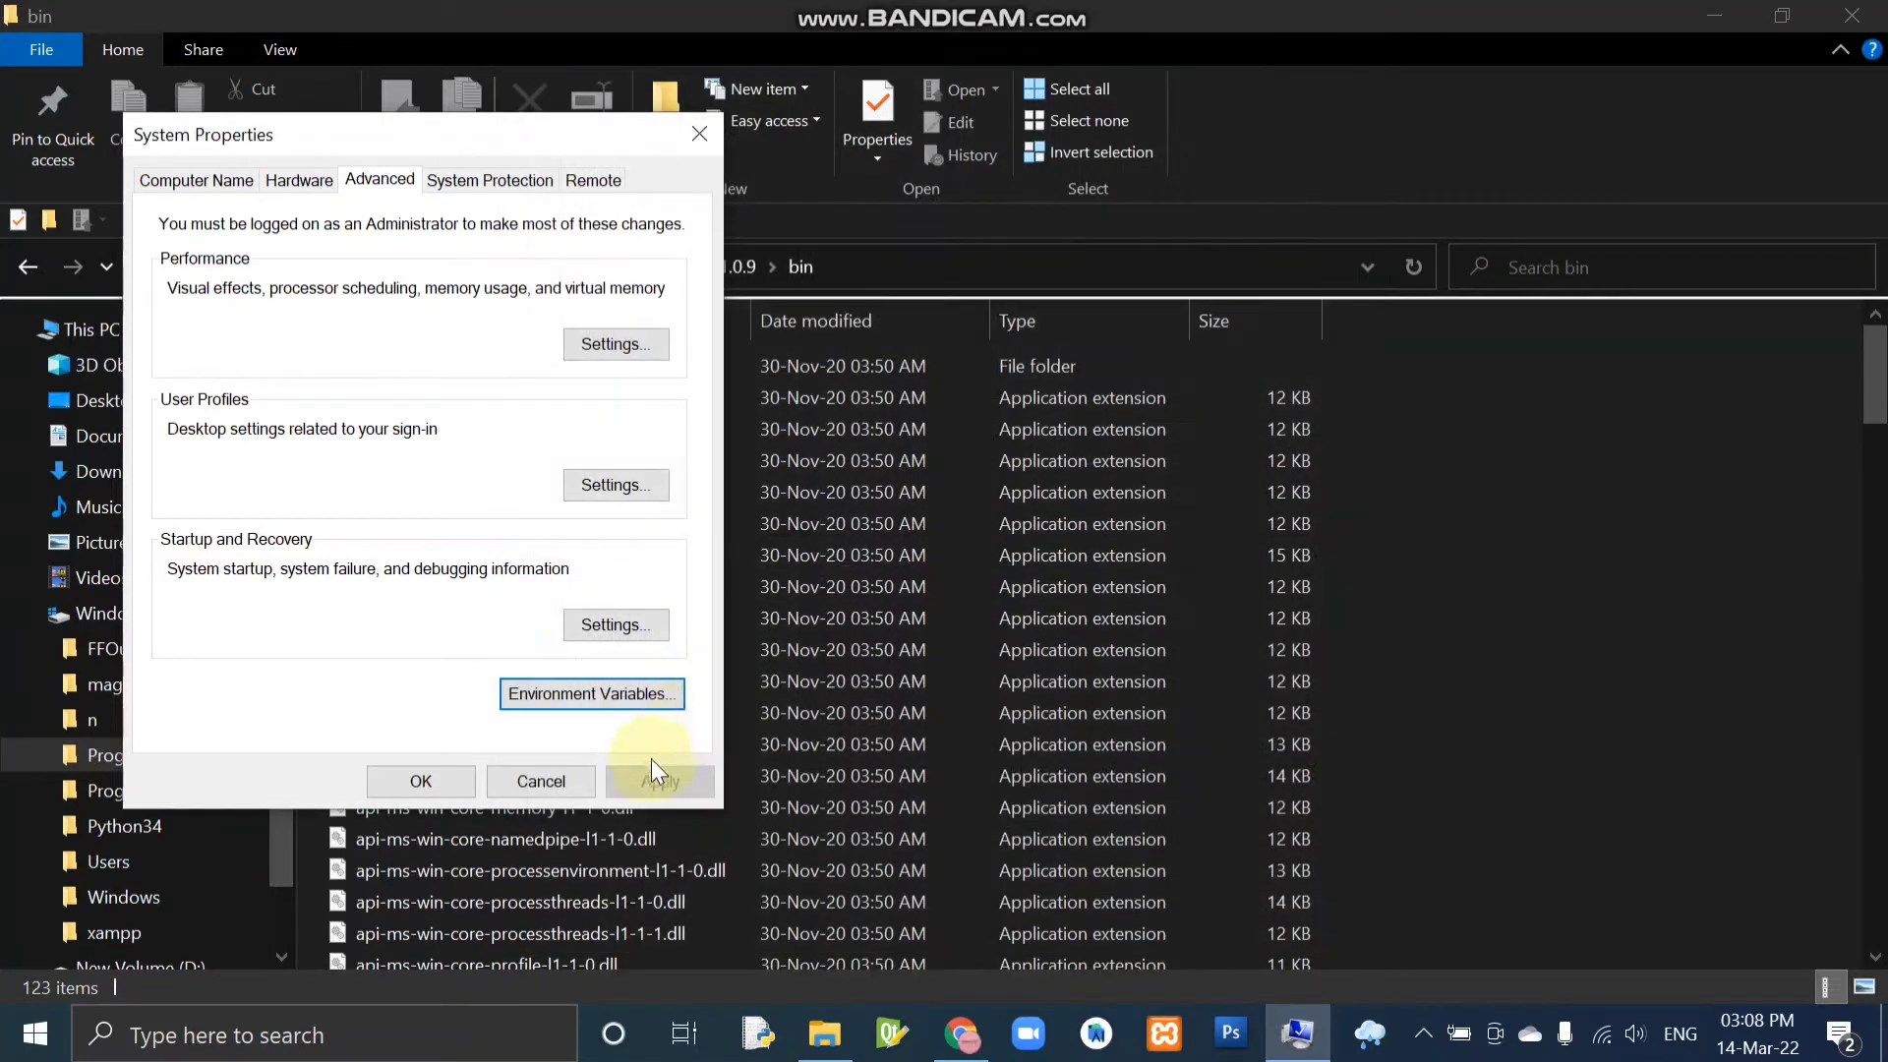
click(420, 780)
Open Command Prompt and change the directory to C:\Program Files\Java\jdk-11.0.9\bin.
click(433, 1036)
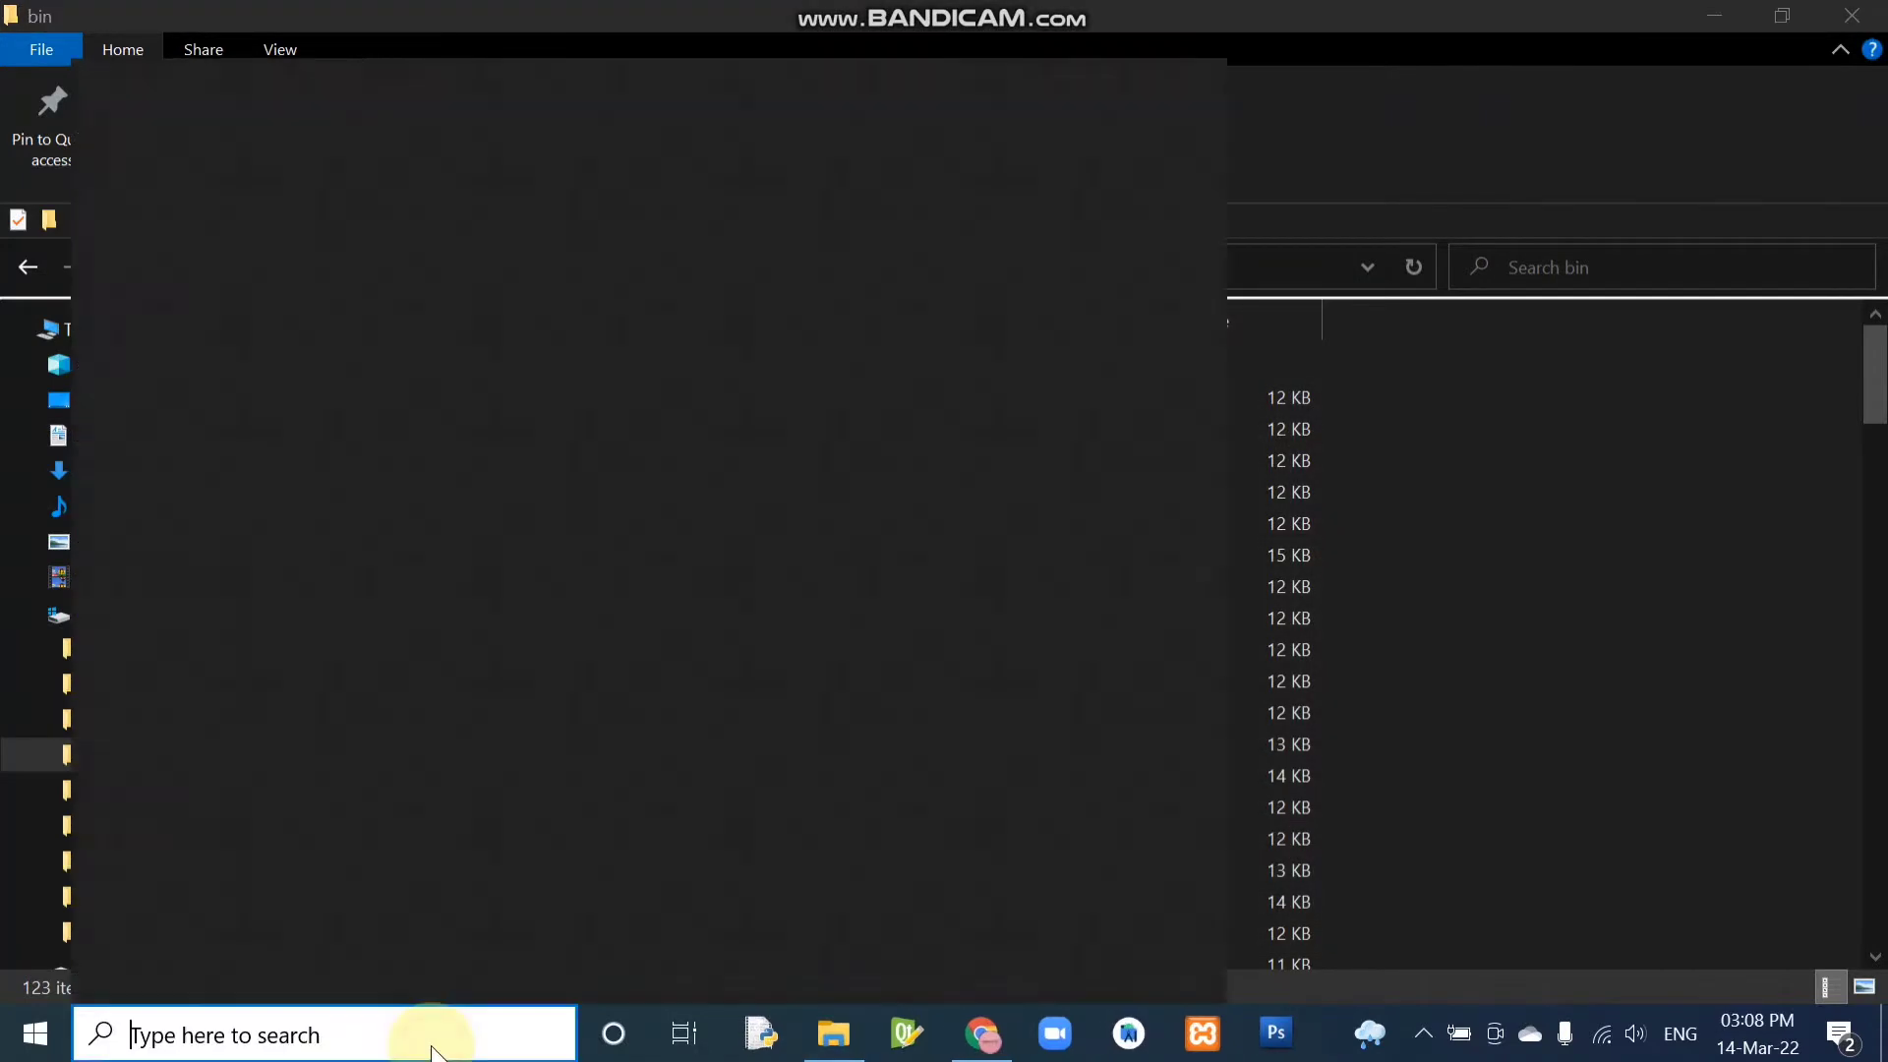
text(CMD)
key(Return)
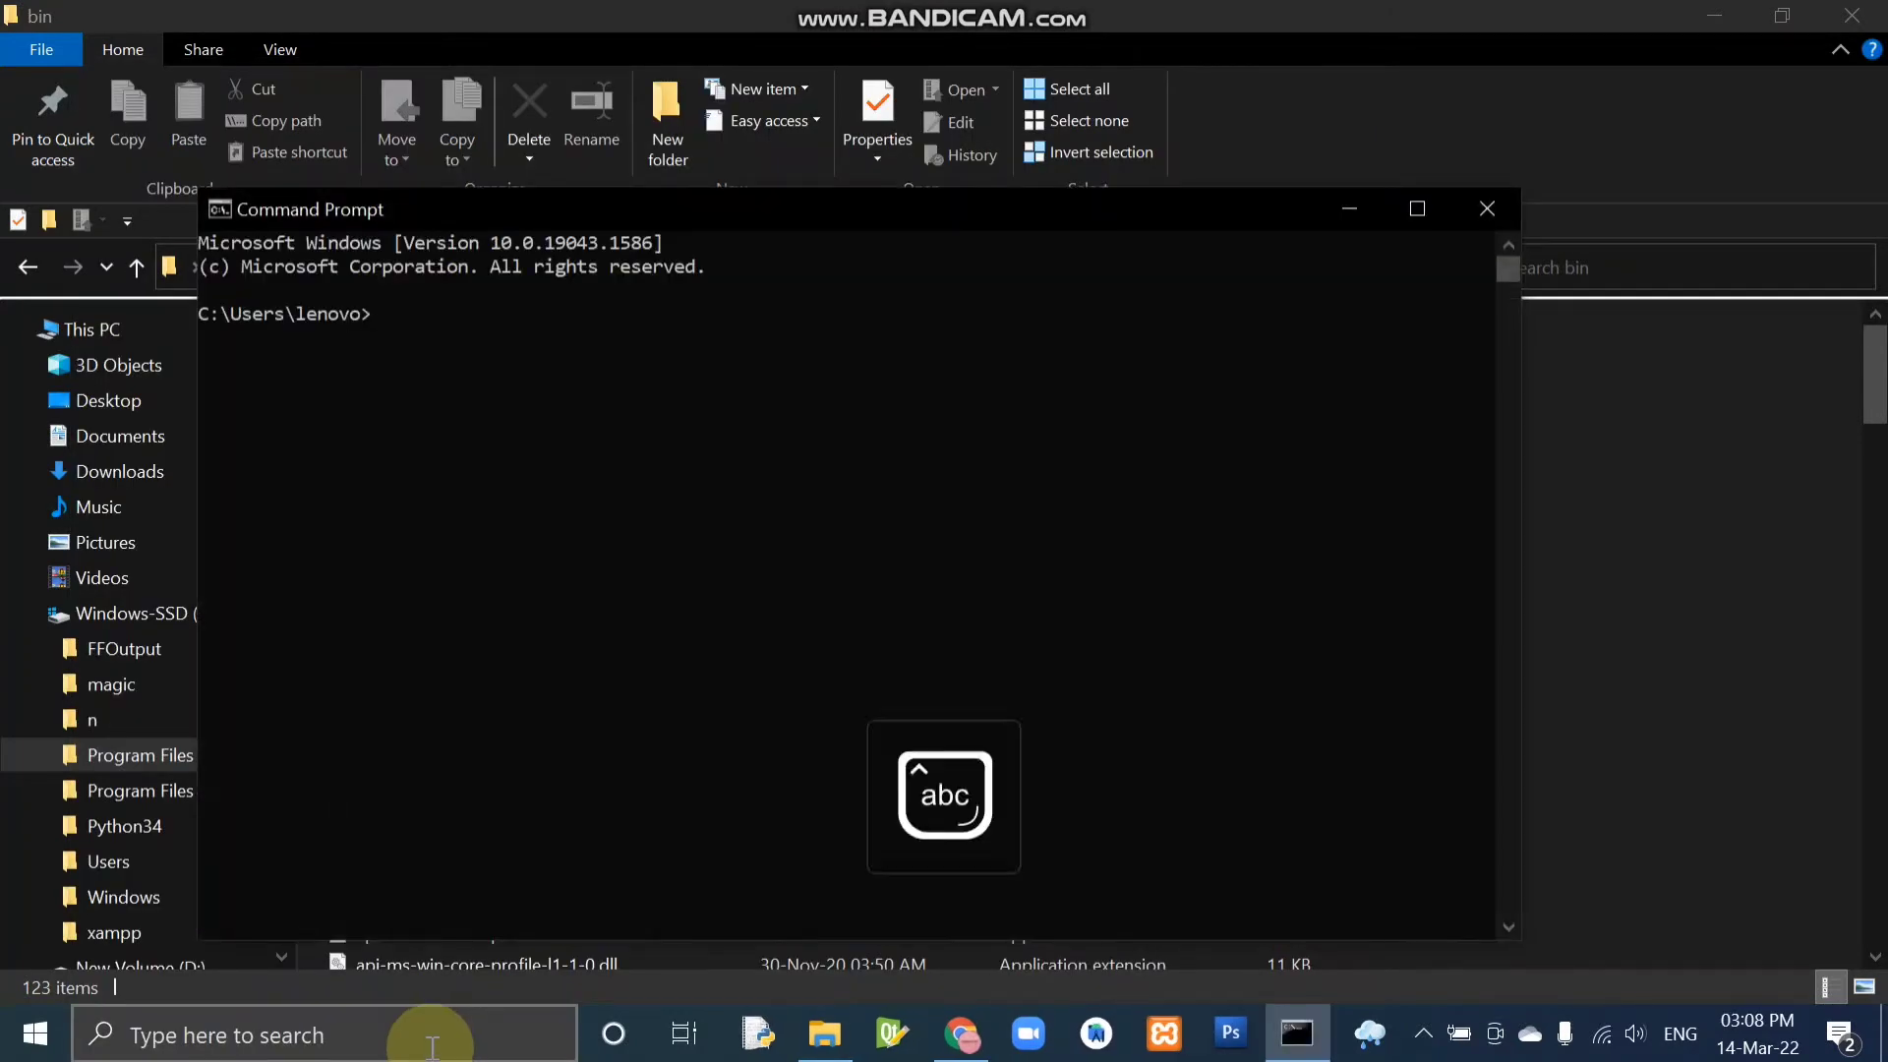
text(cd)
key(ctrl+v)
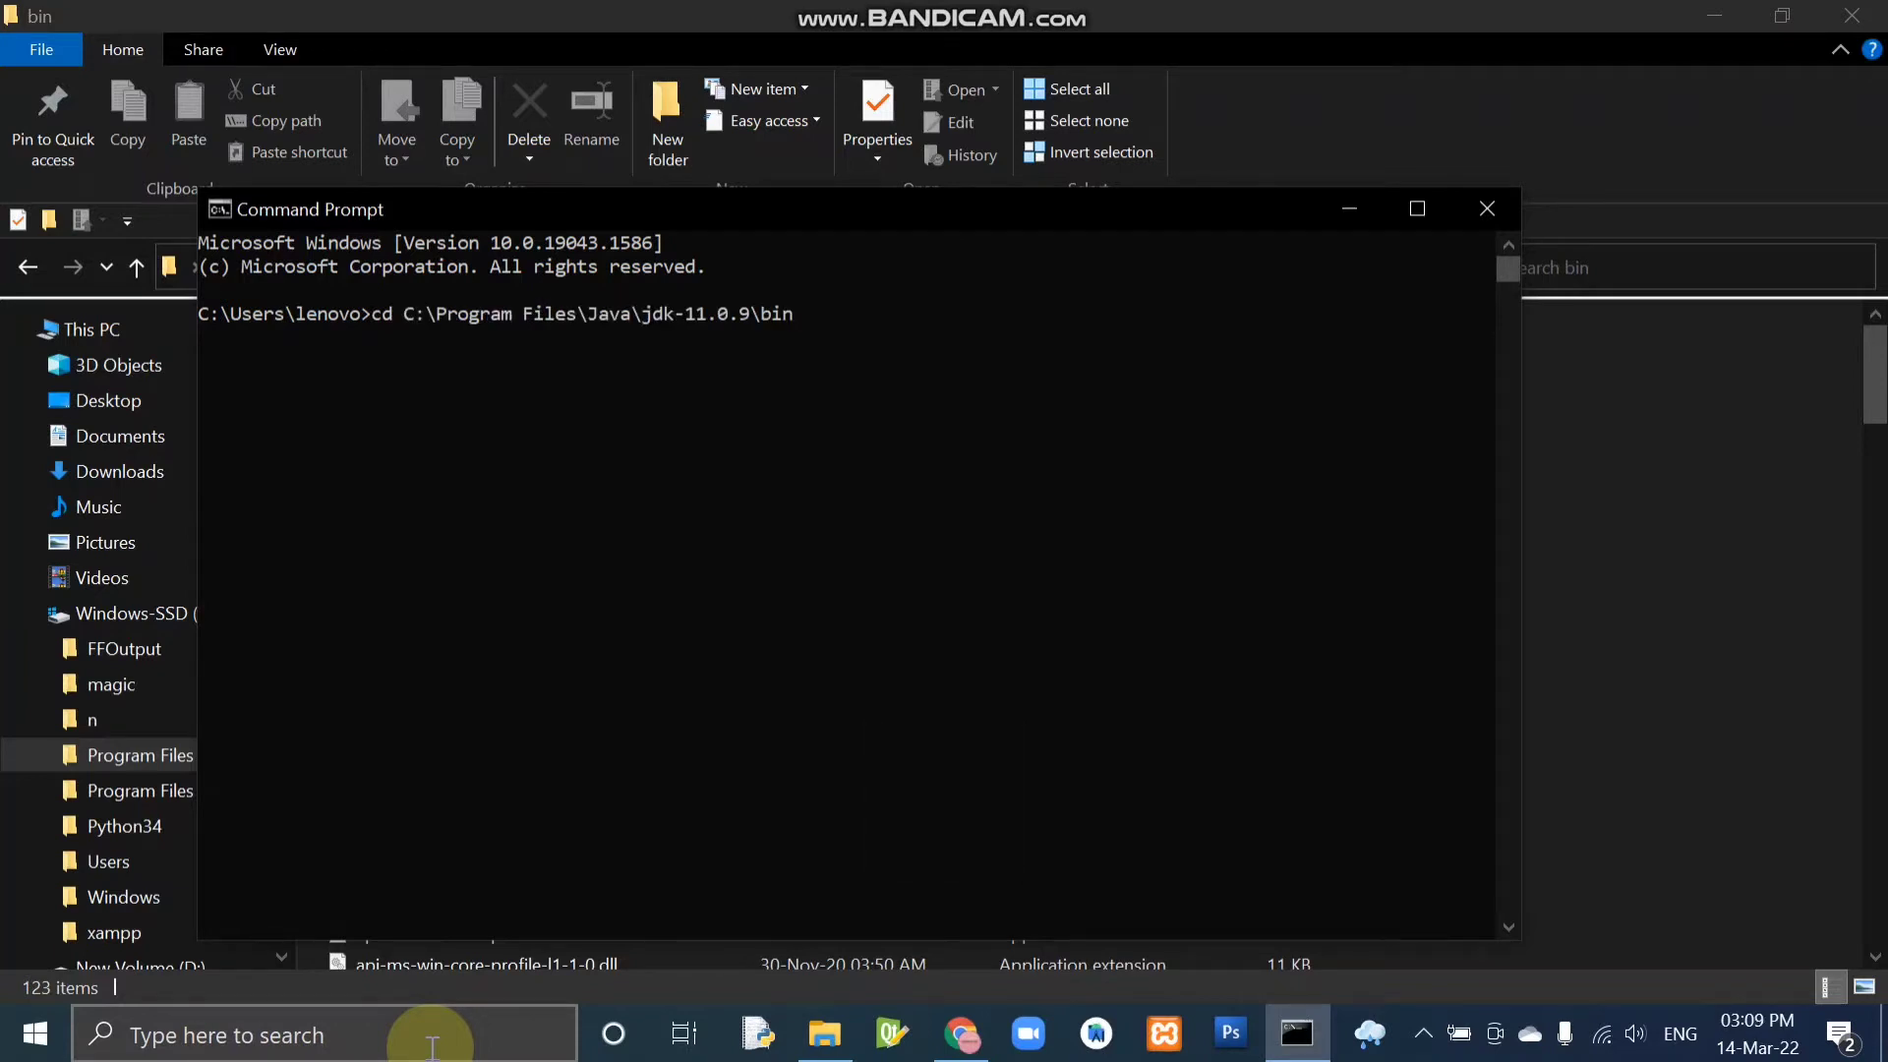
key(Return)
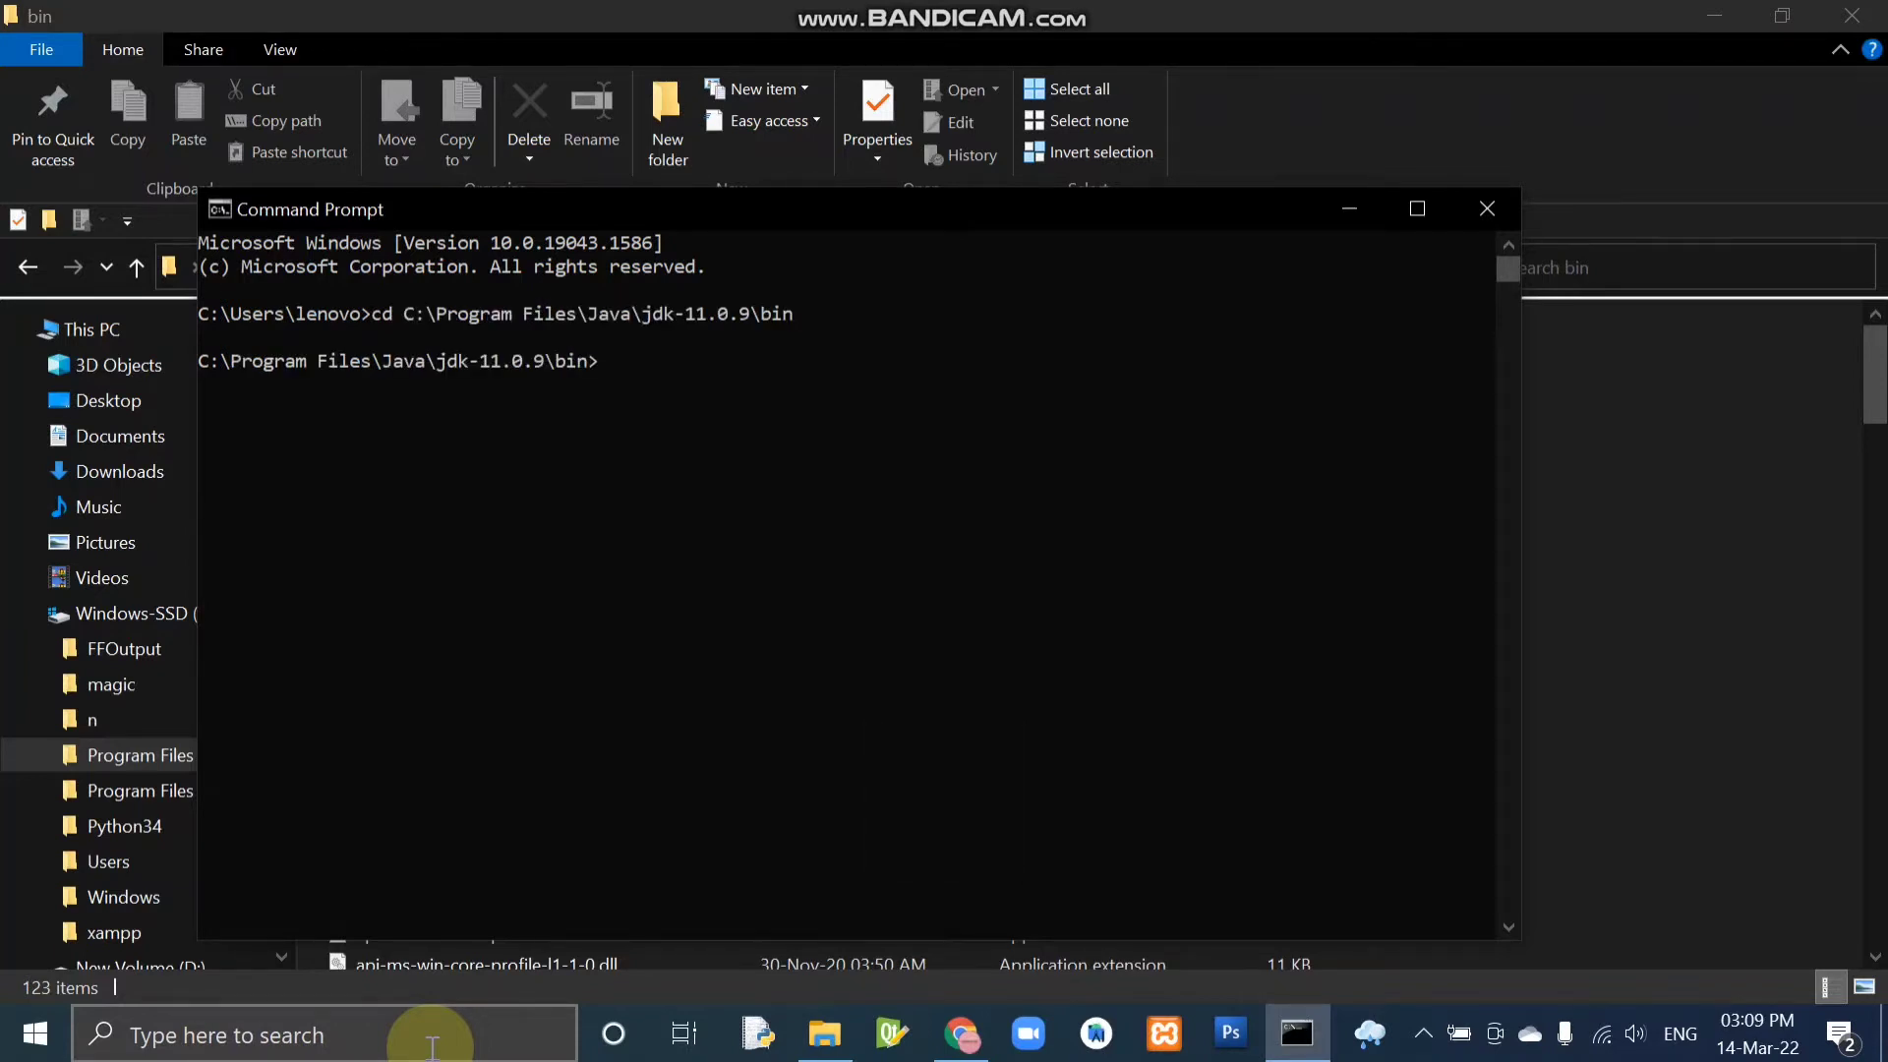
Check the installed Java version by running java --version.
text(java --version)
key(Return)
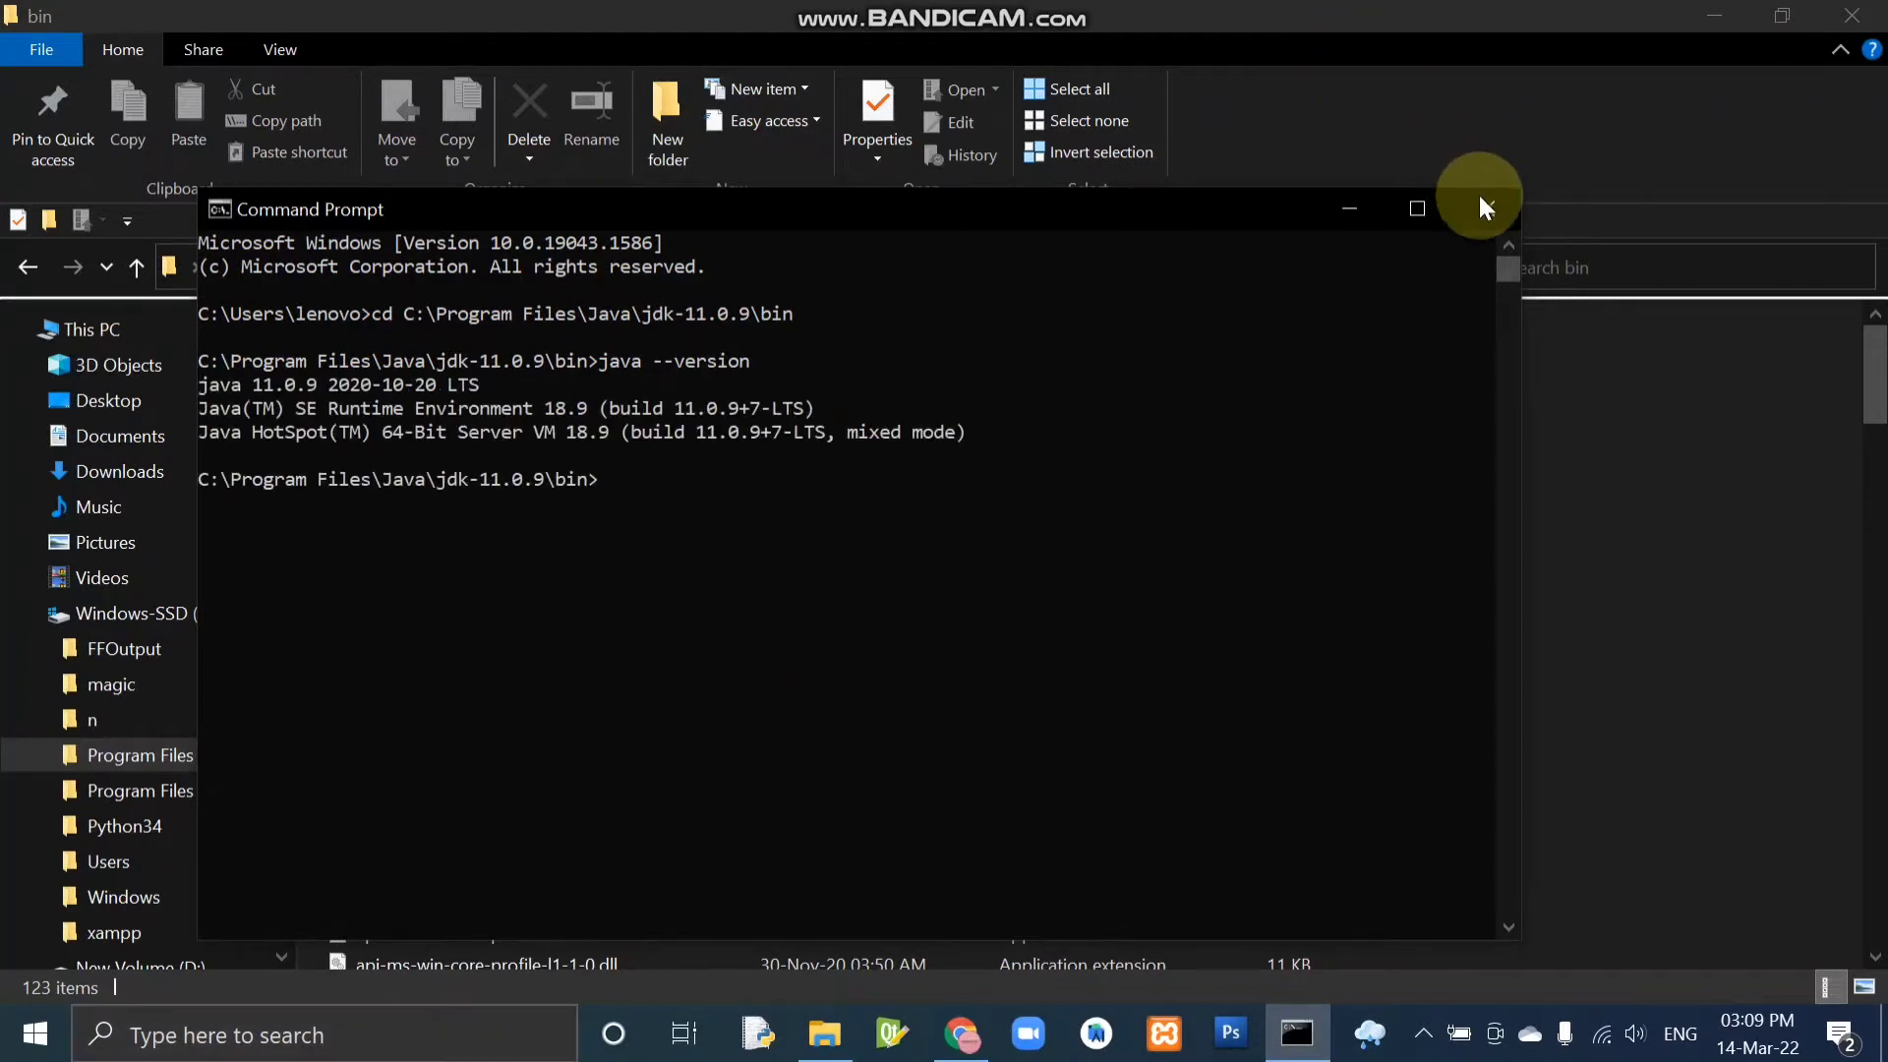
Switch to Chrome and search Google for "solr download" in a new tab.
key(alt+Tab)
key(alt+Tab)
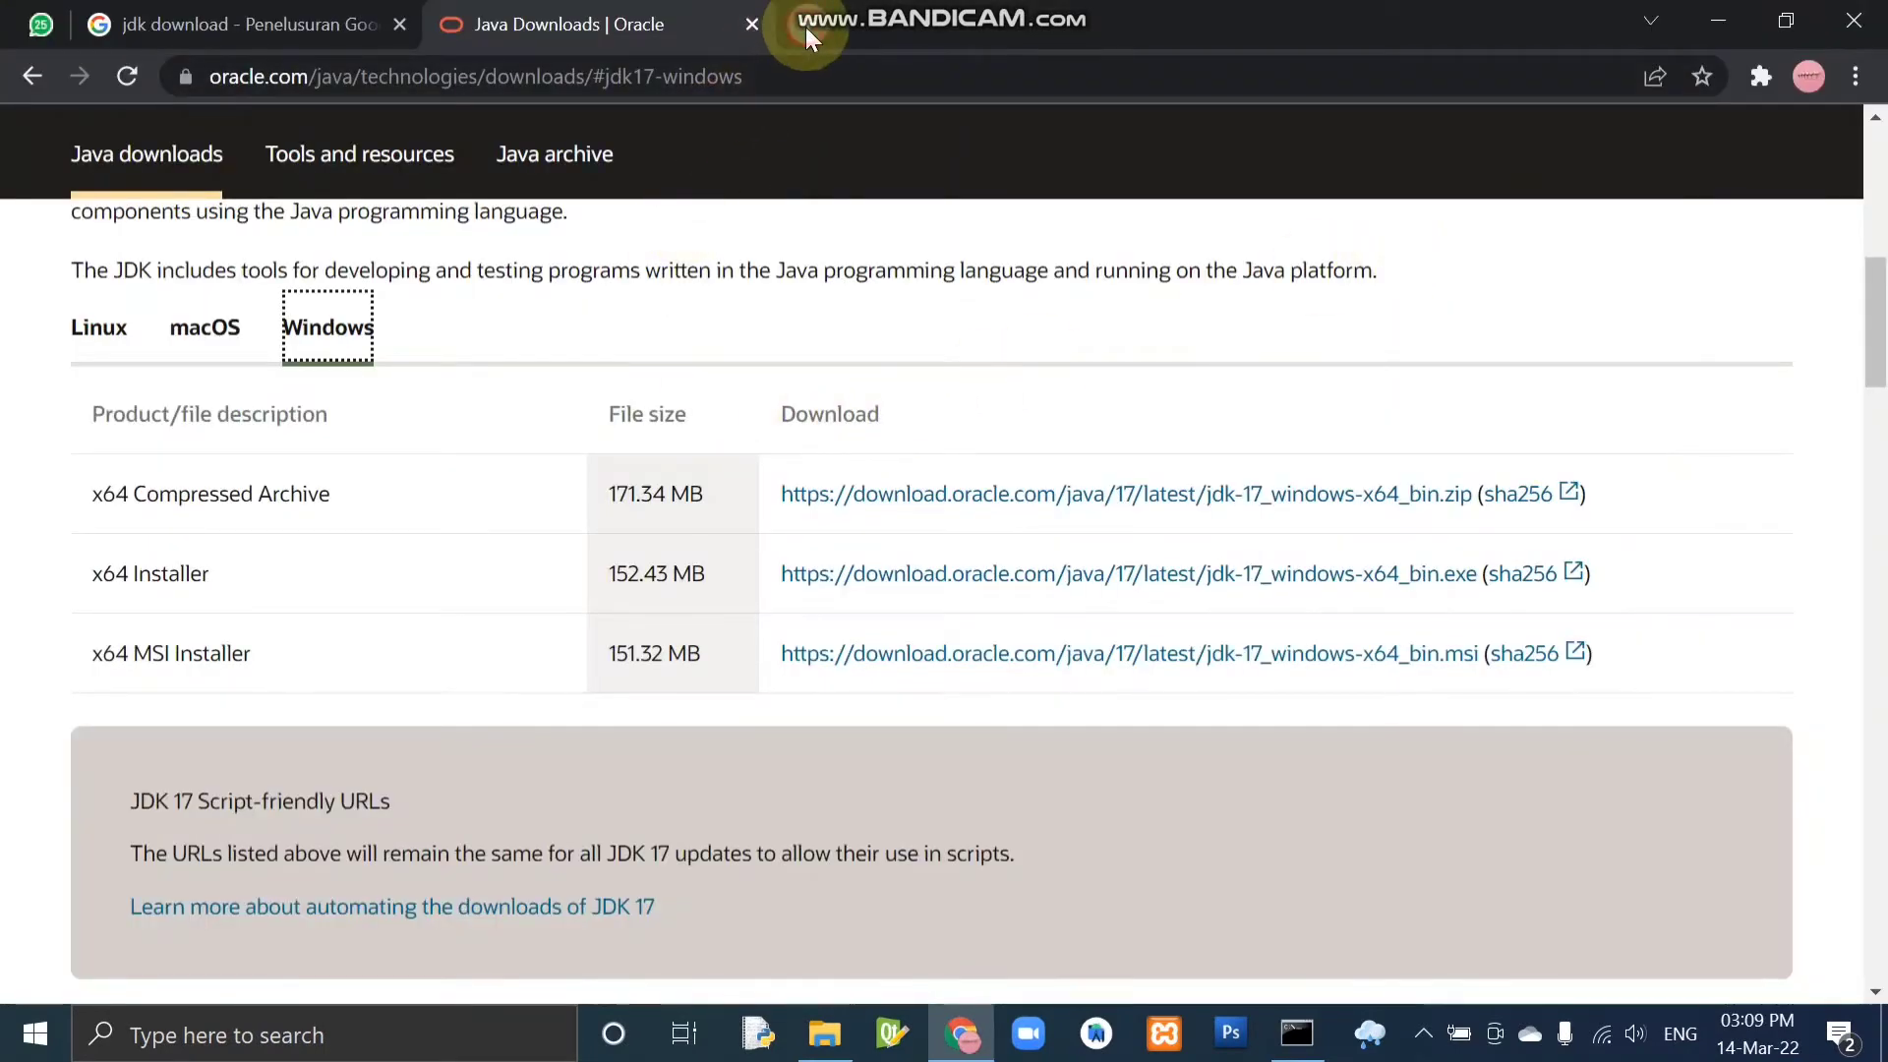
click(806, 26)
text(sol)
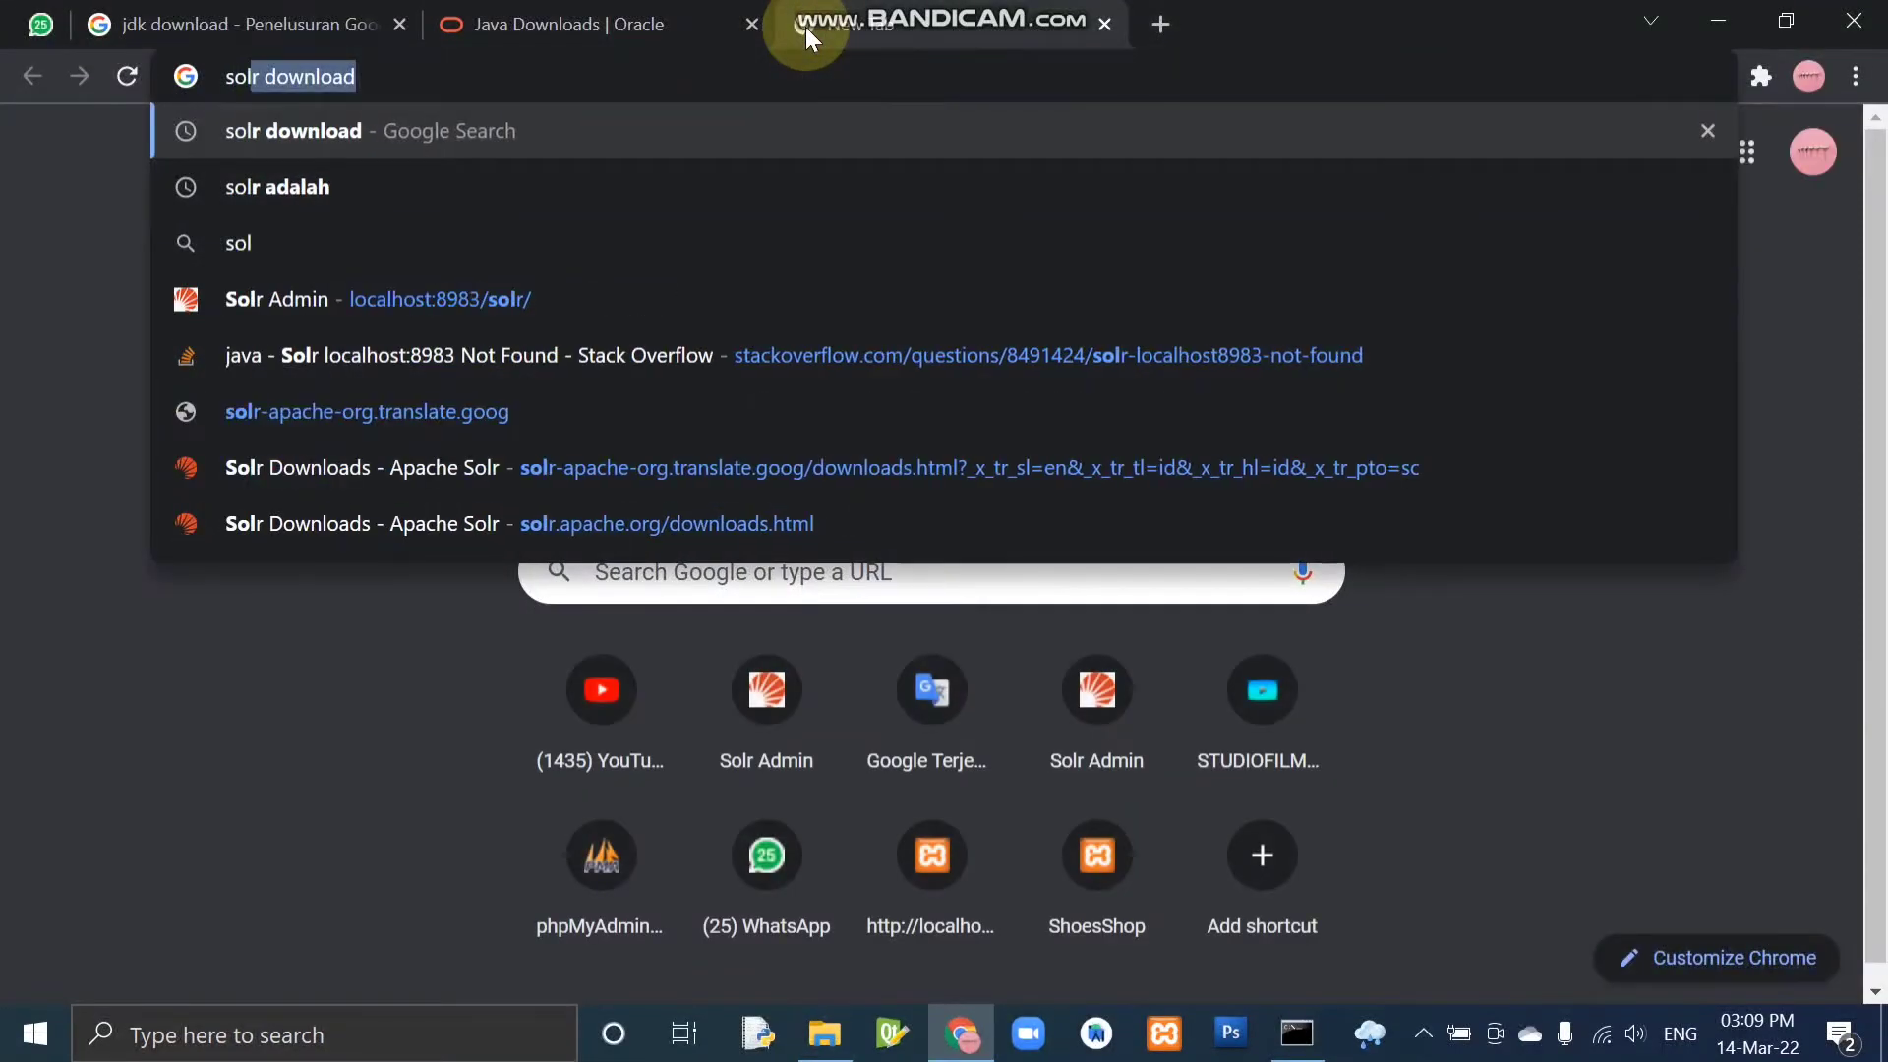
text(r)
key(Return)
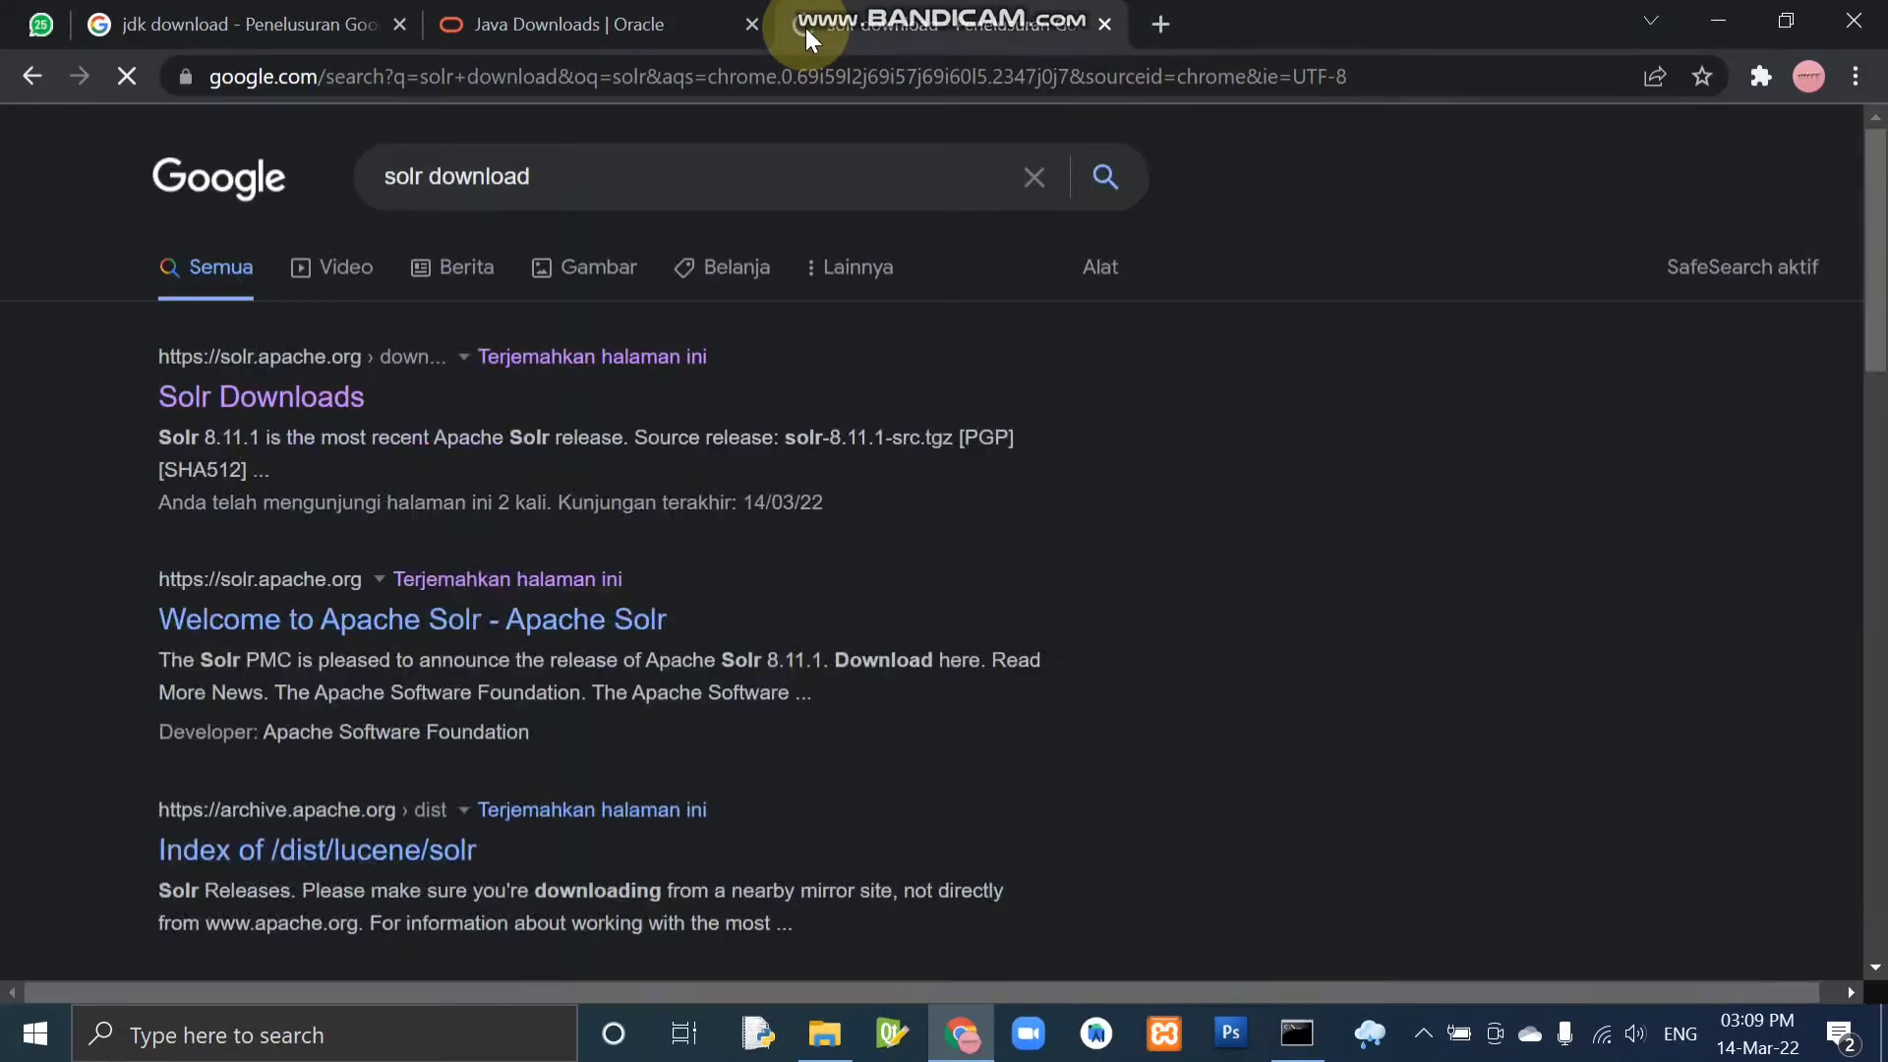
Open the Solr Downloads search result in a new tab and request the solr-8.11.1.zip binary release.
right_click(279, 393)
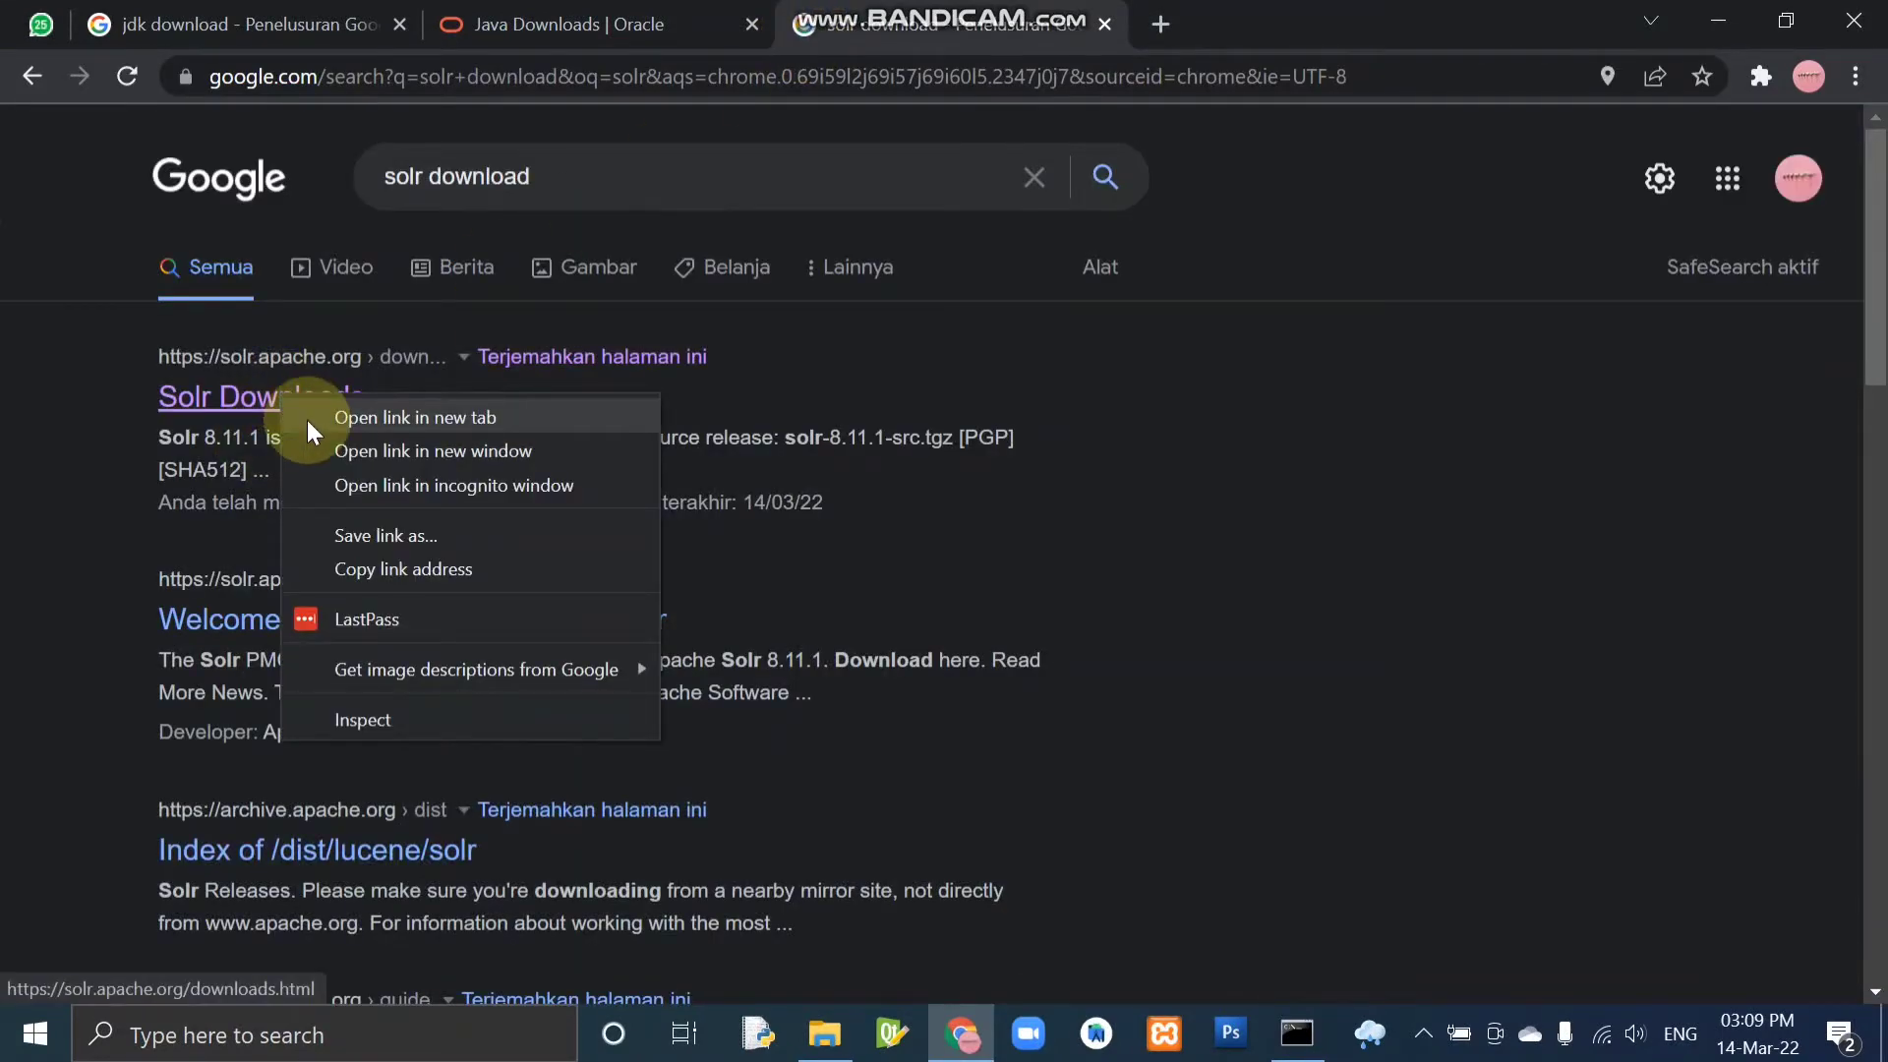
click(307, 421)
click(1227, 18)
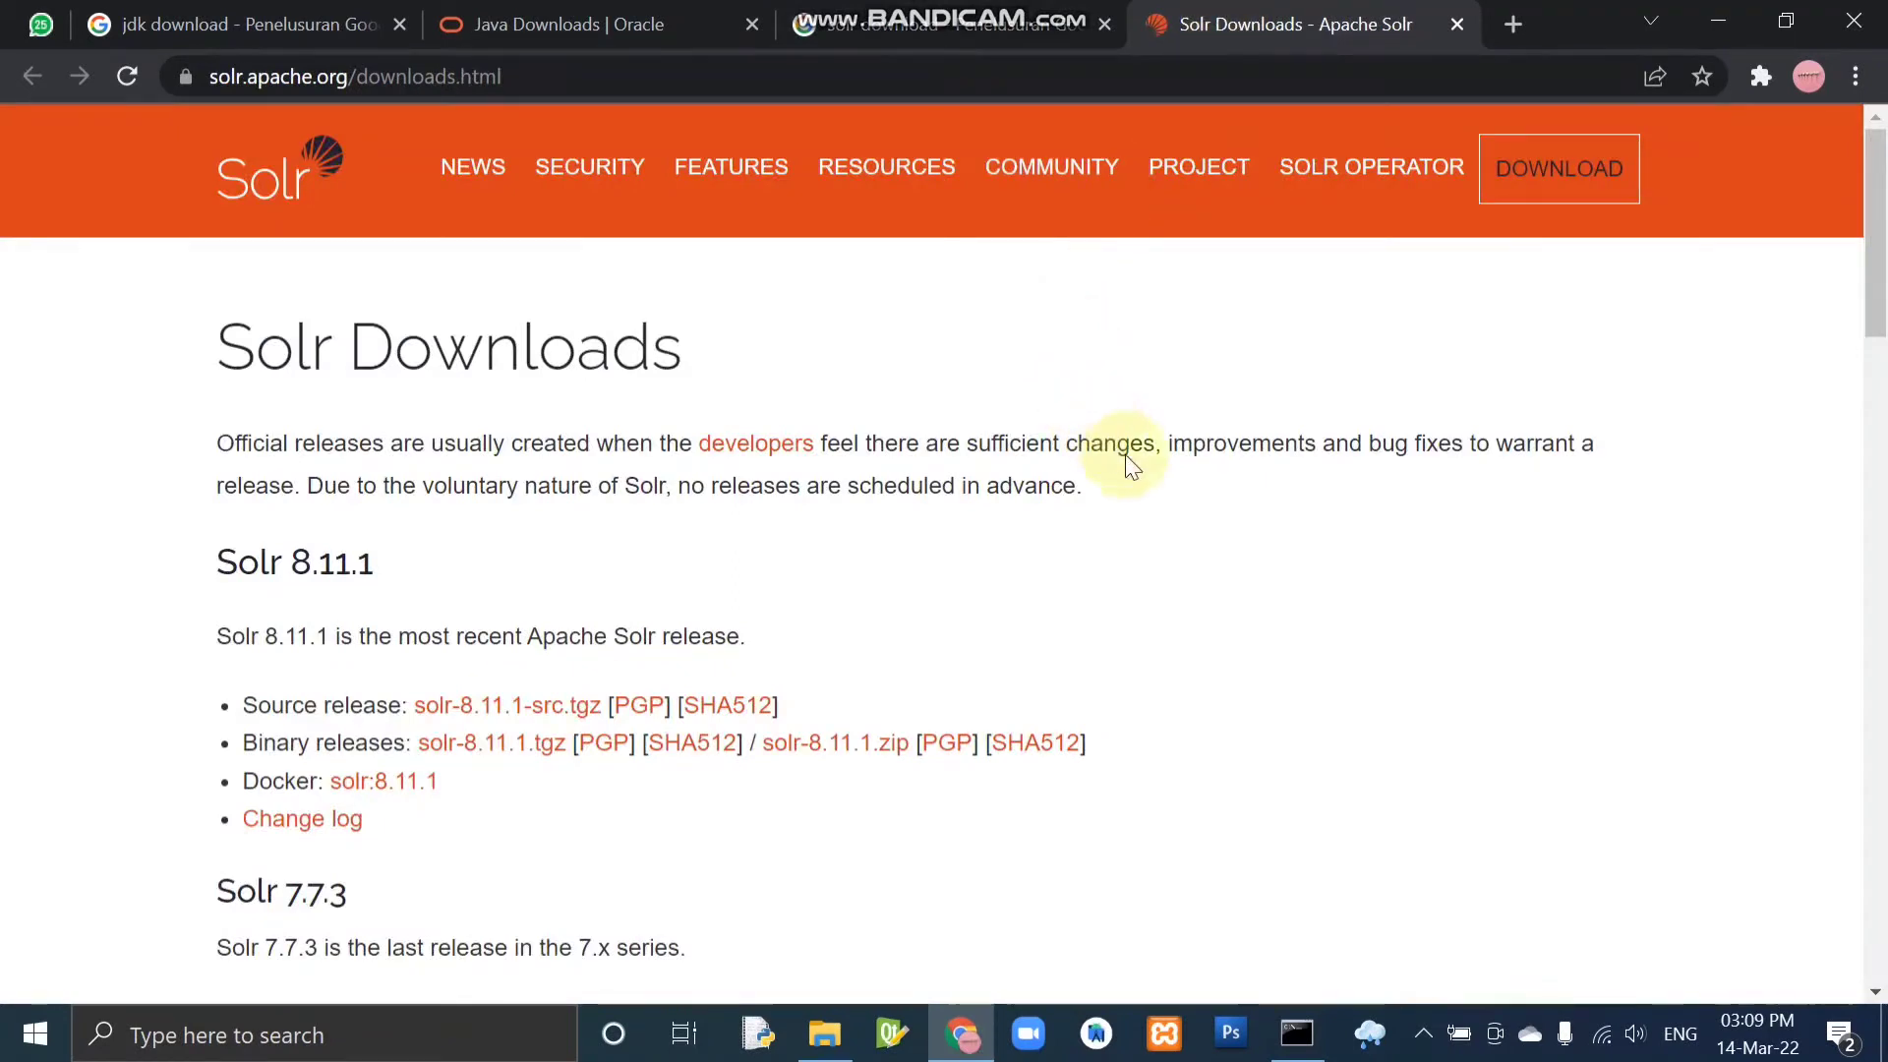
click(1550, 187)
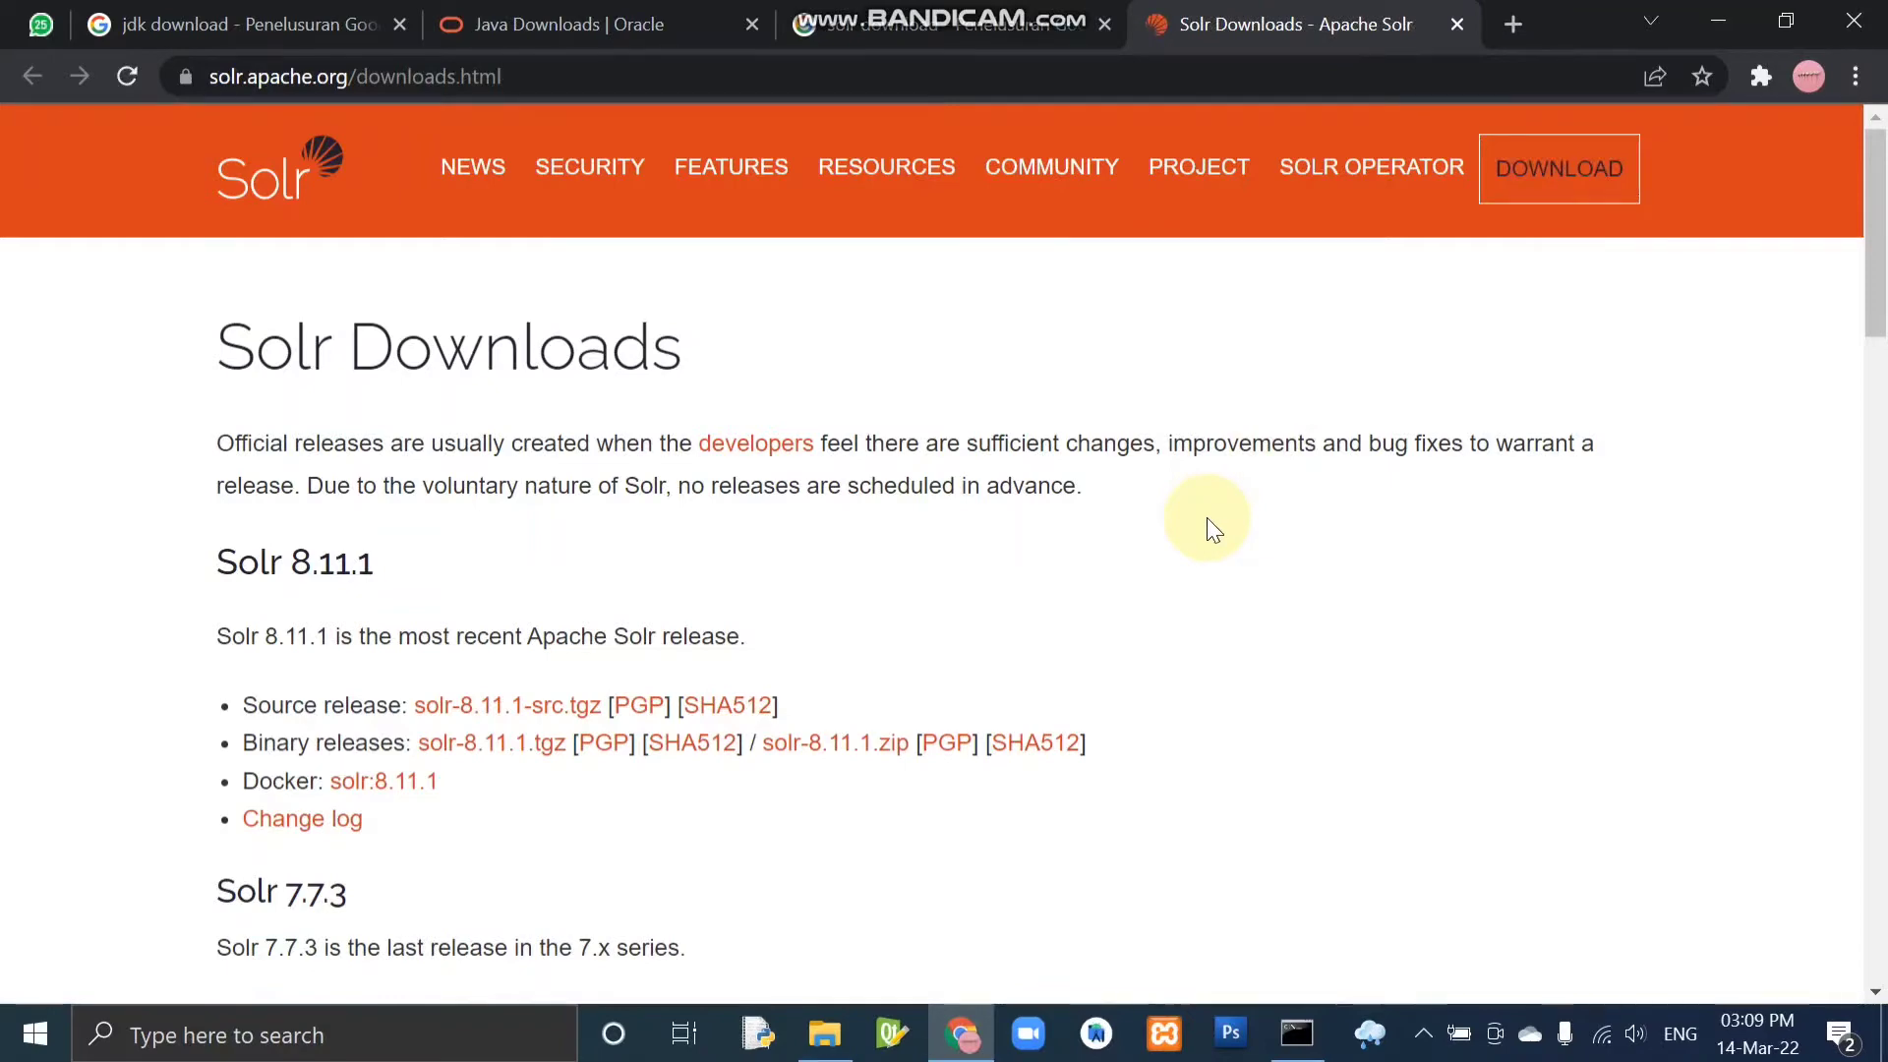
scroll(1210, 512, down, 1)
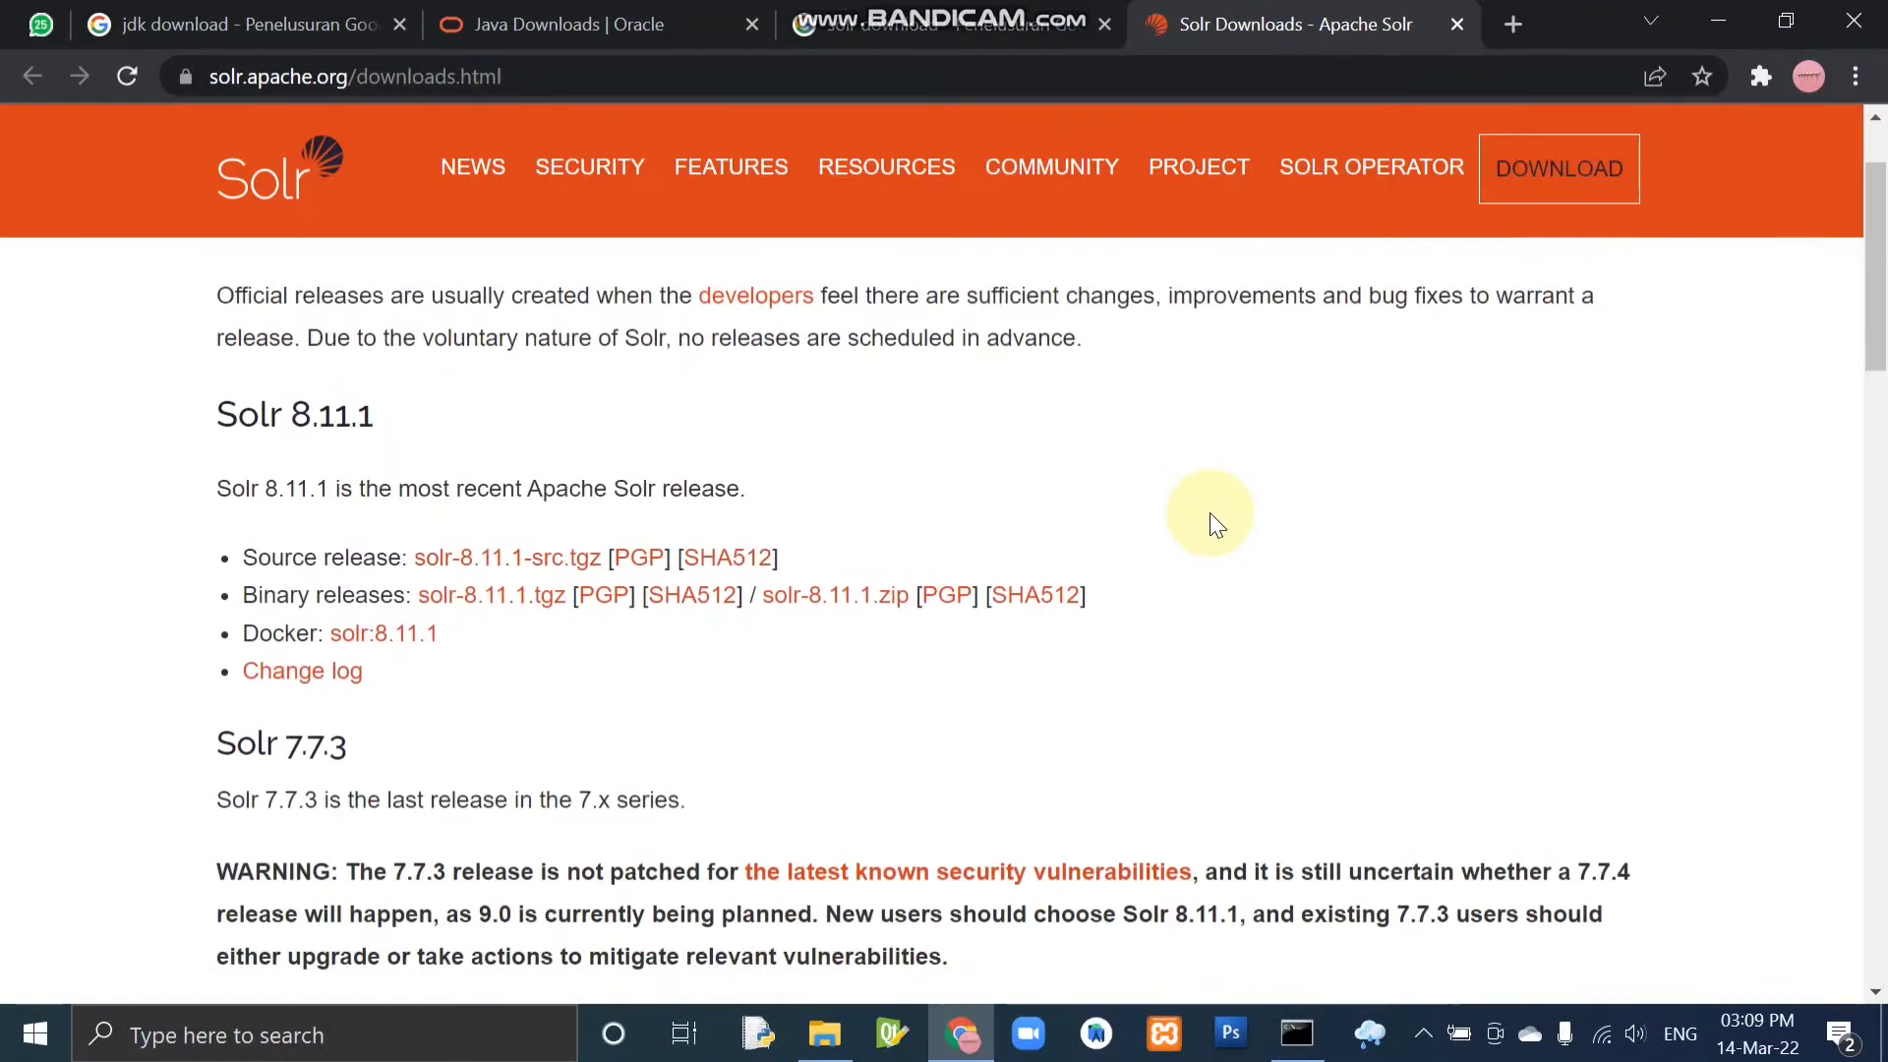
scroll(1204, 515, down, 1)
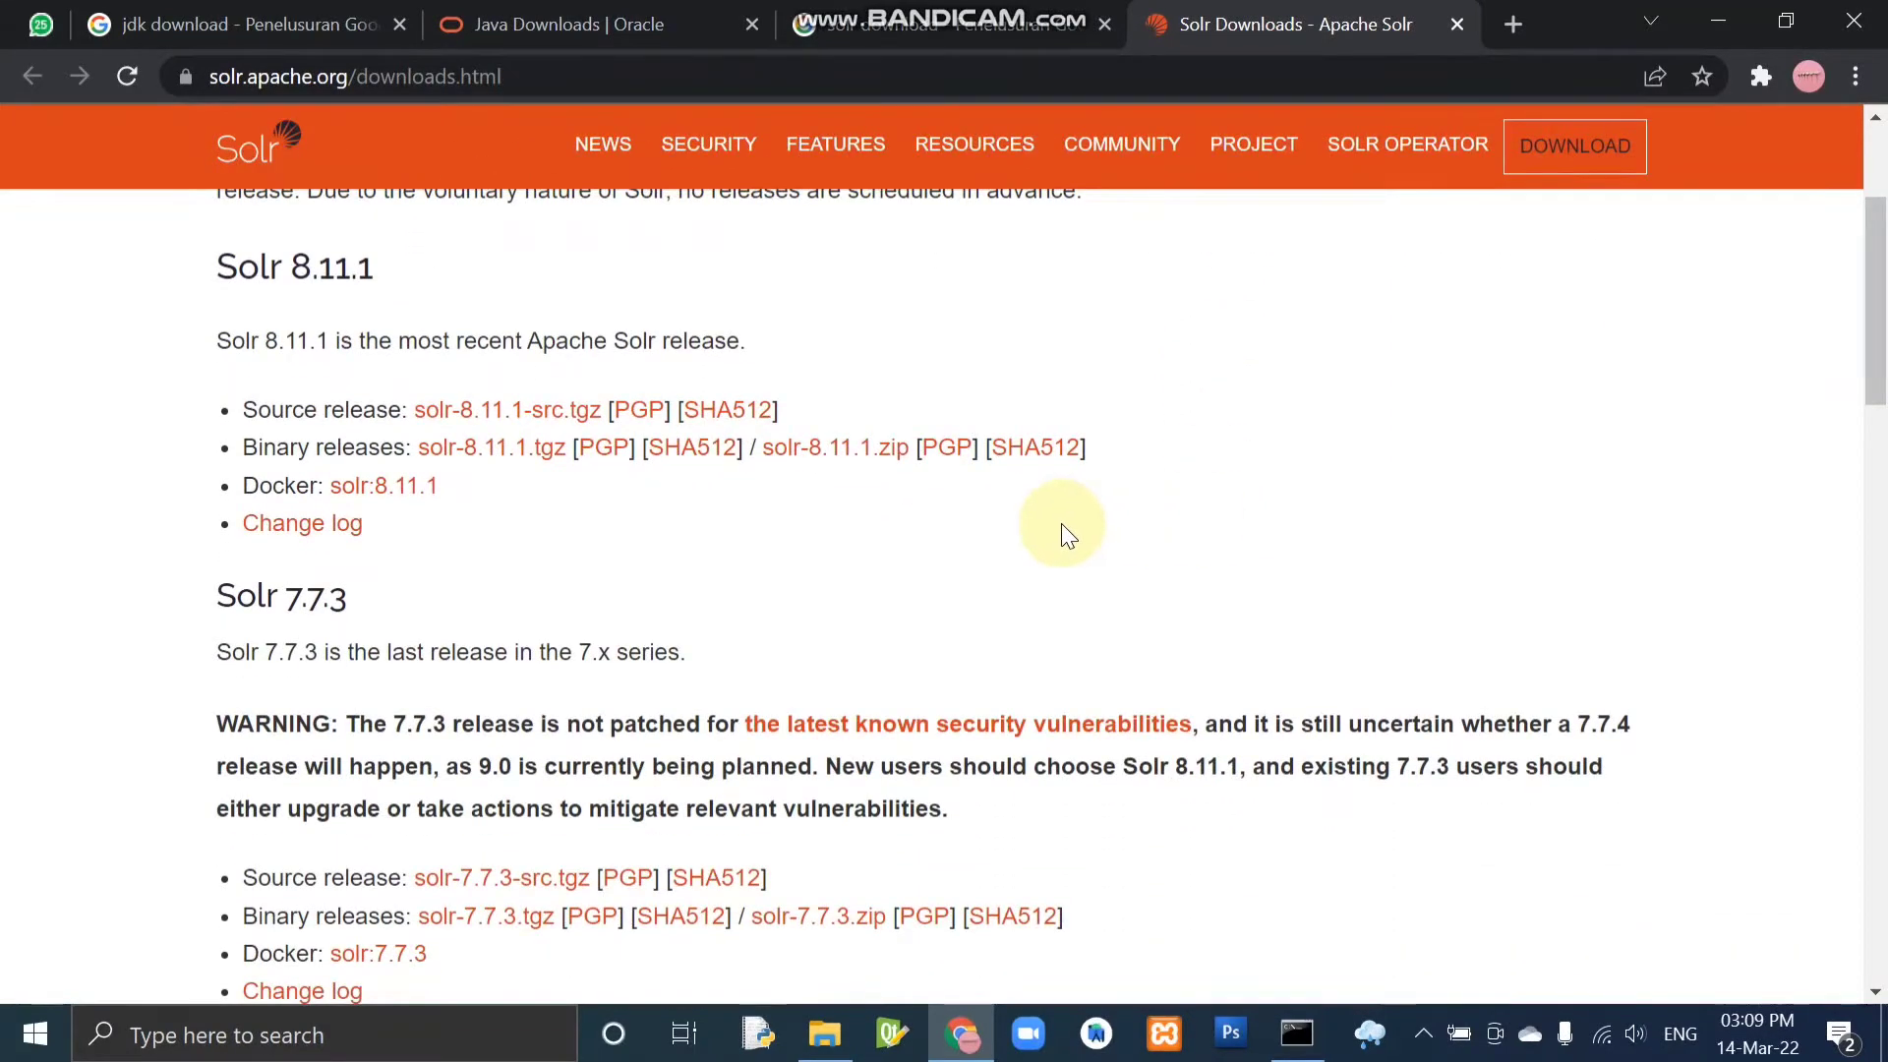
click(817, 460)
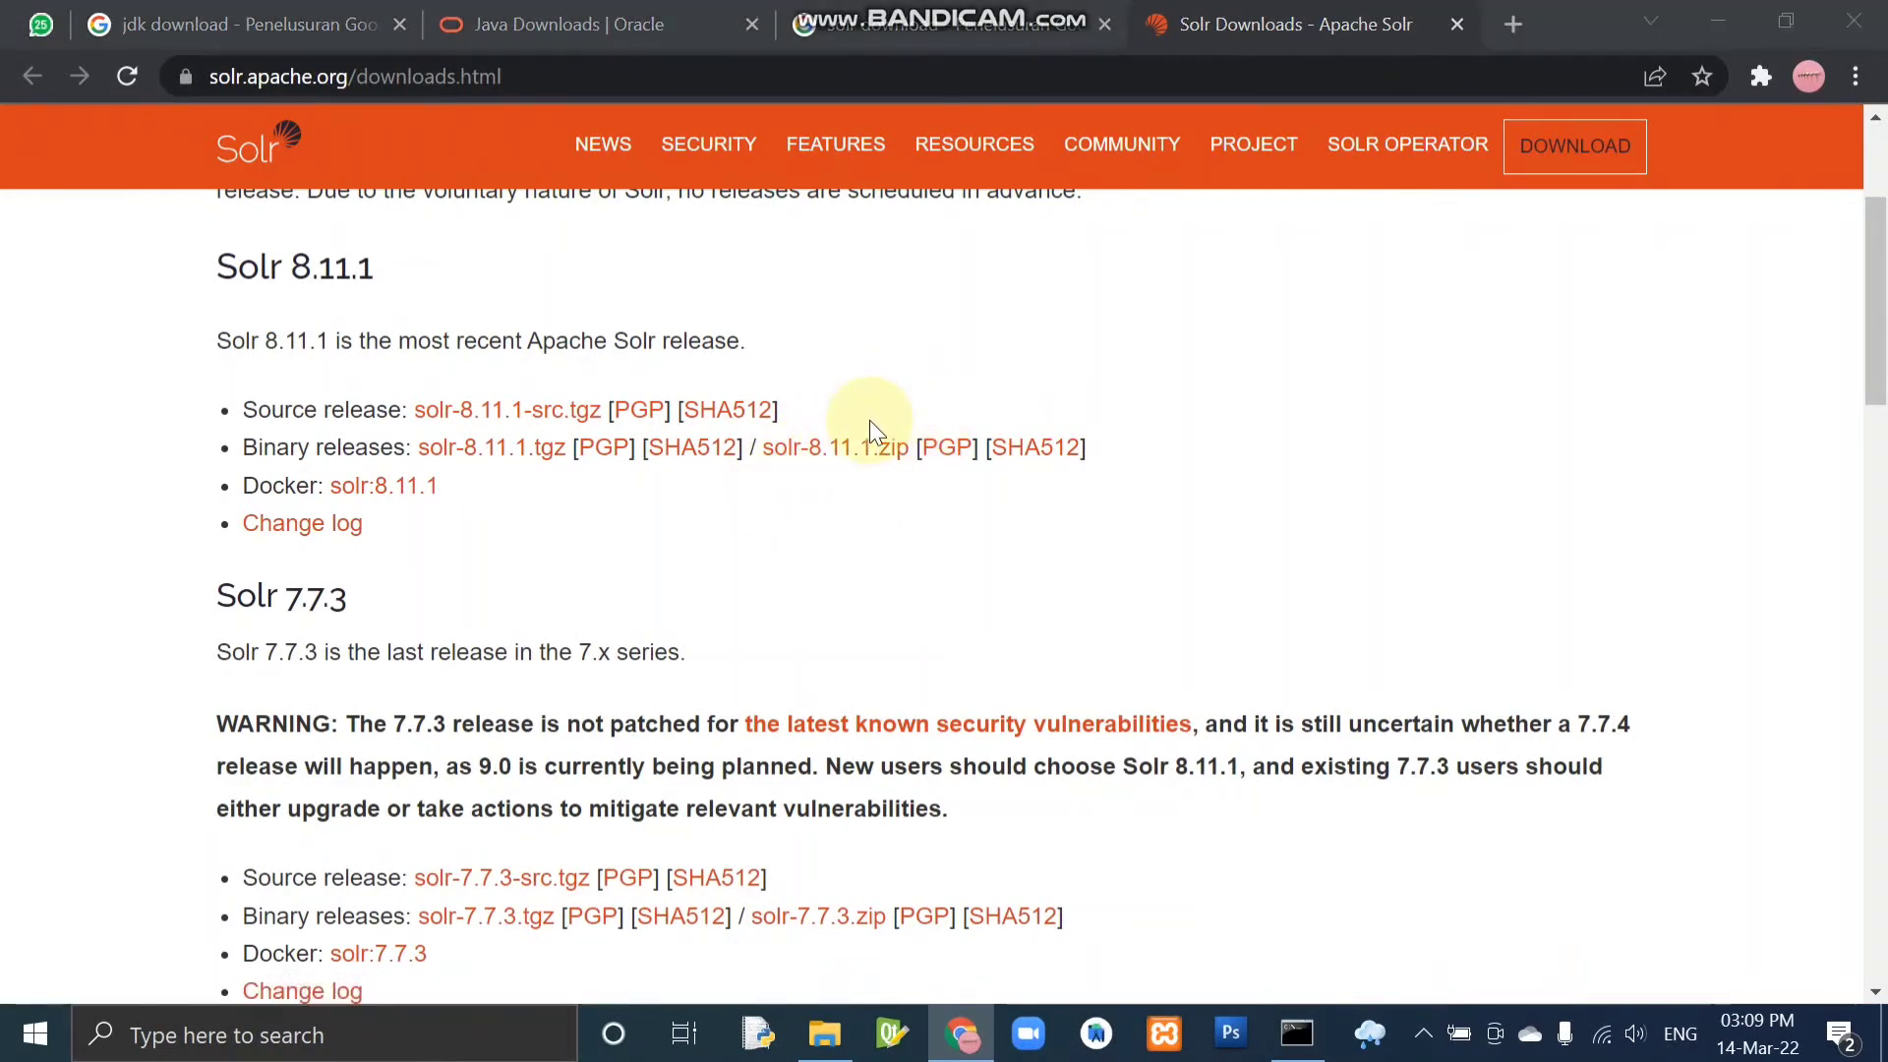
Switch to File Explorer, open the Downloads folder and bring up the extraction options for the solr-8.11.1 archive.
key(alt+Tab)
key(Tab)
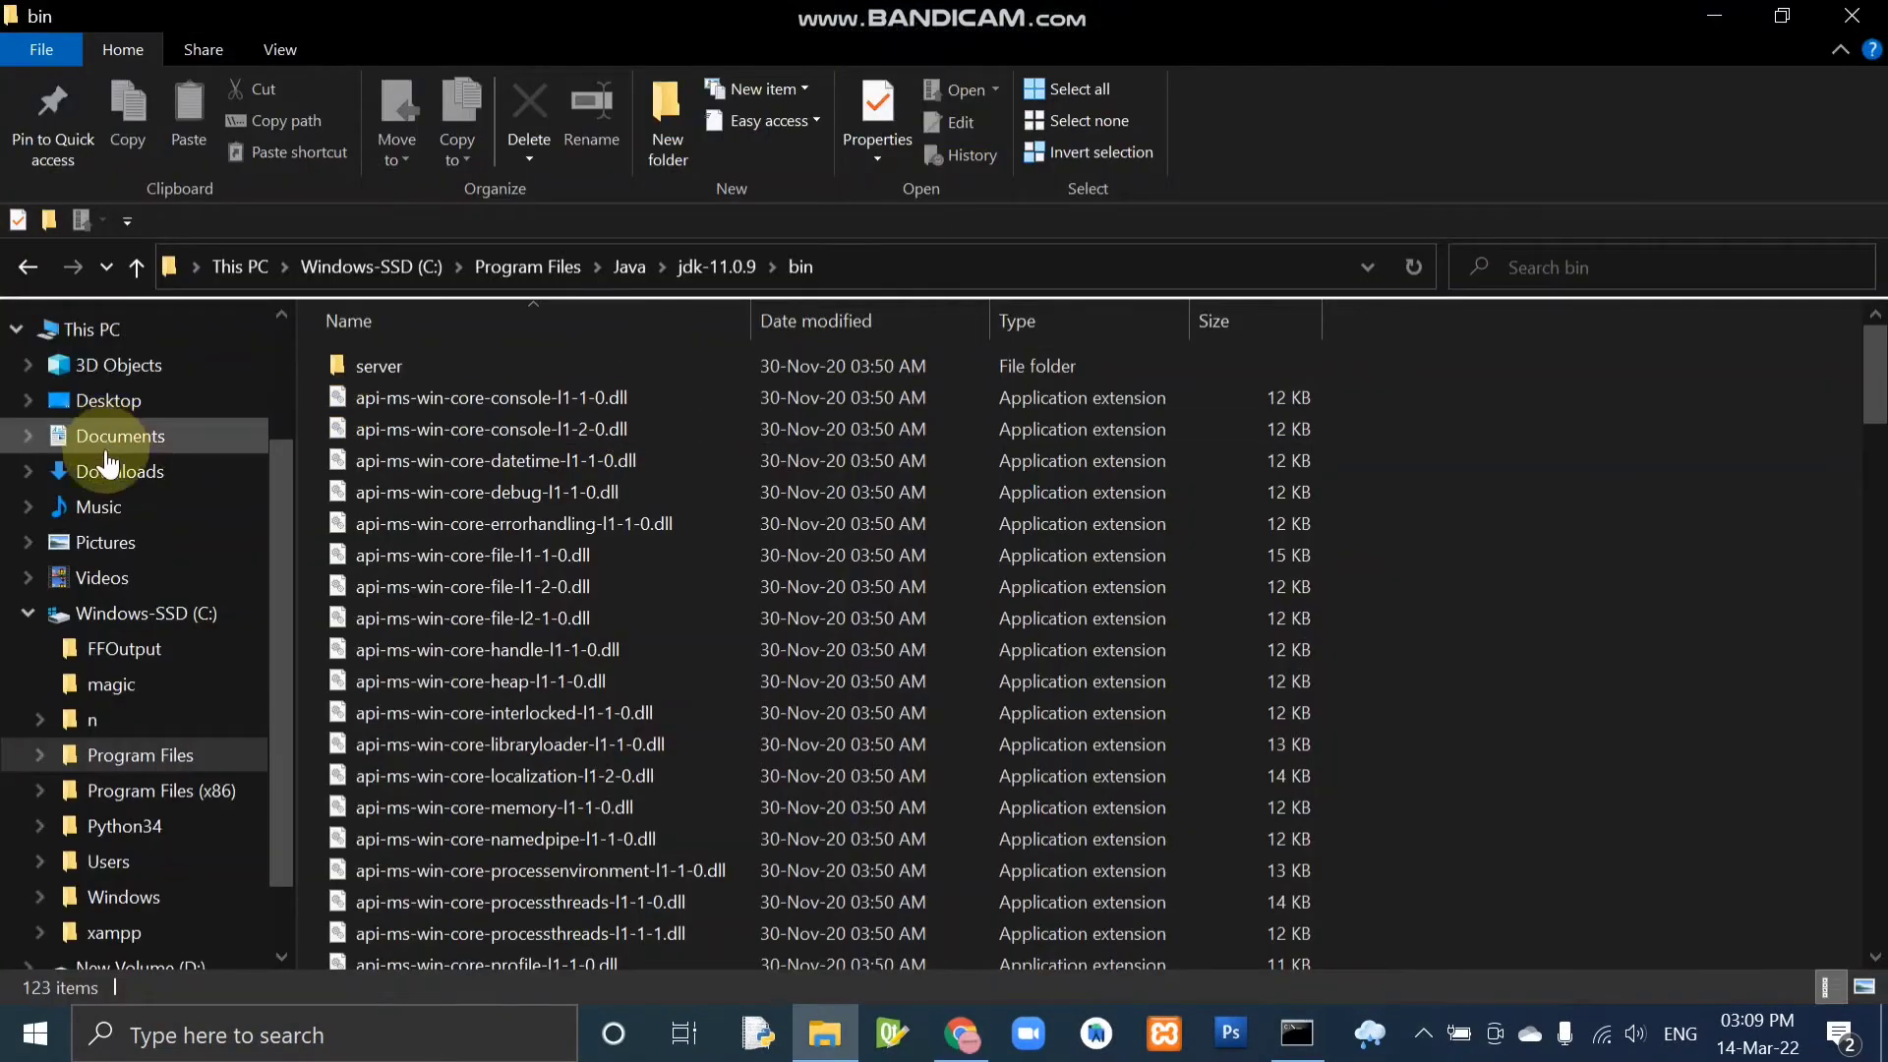
click(108, 470)
click(397, 490)
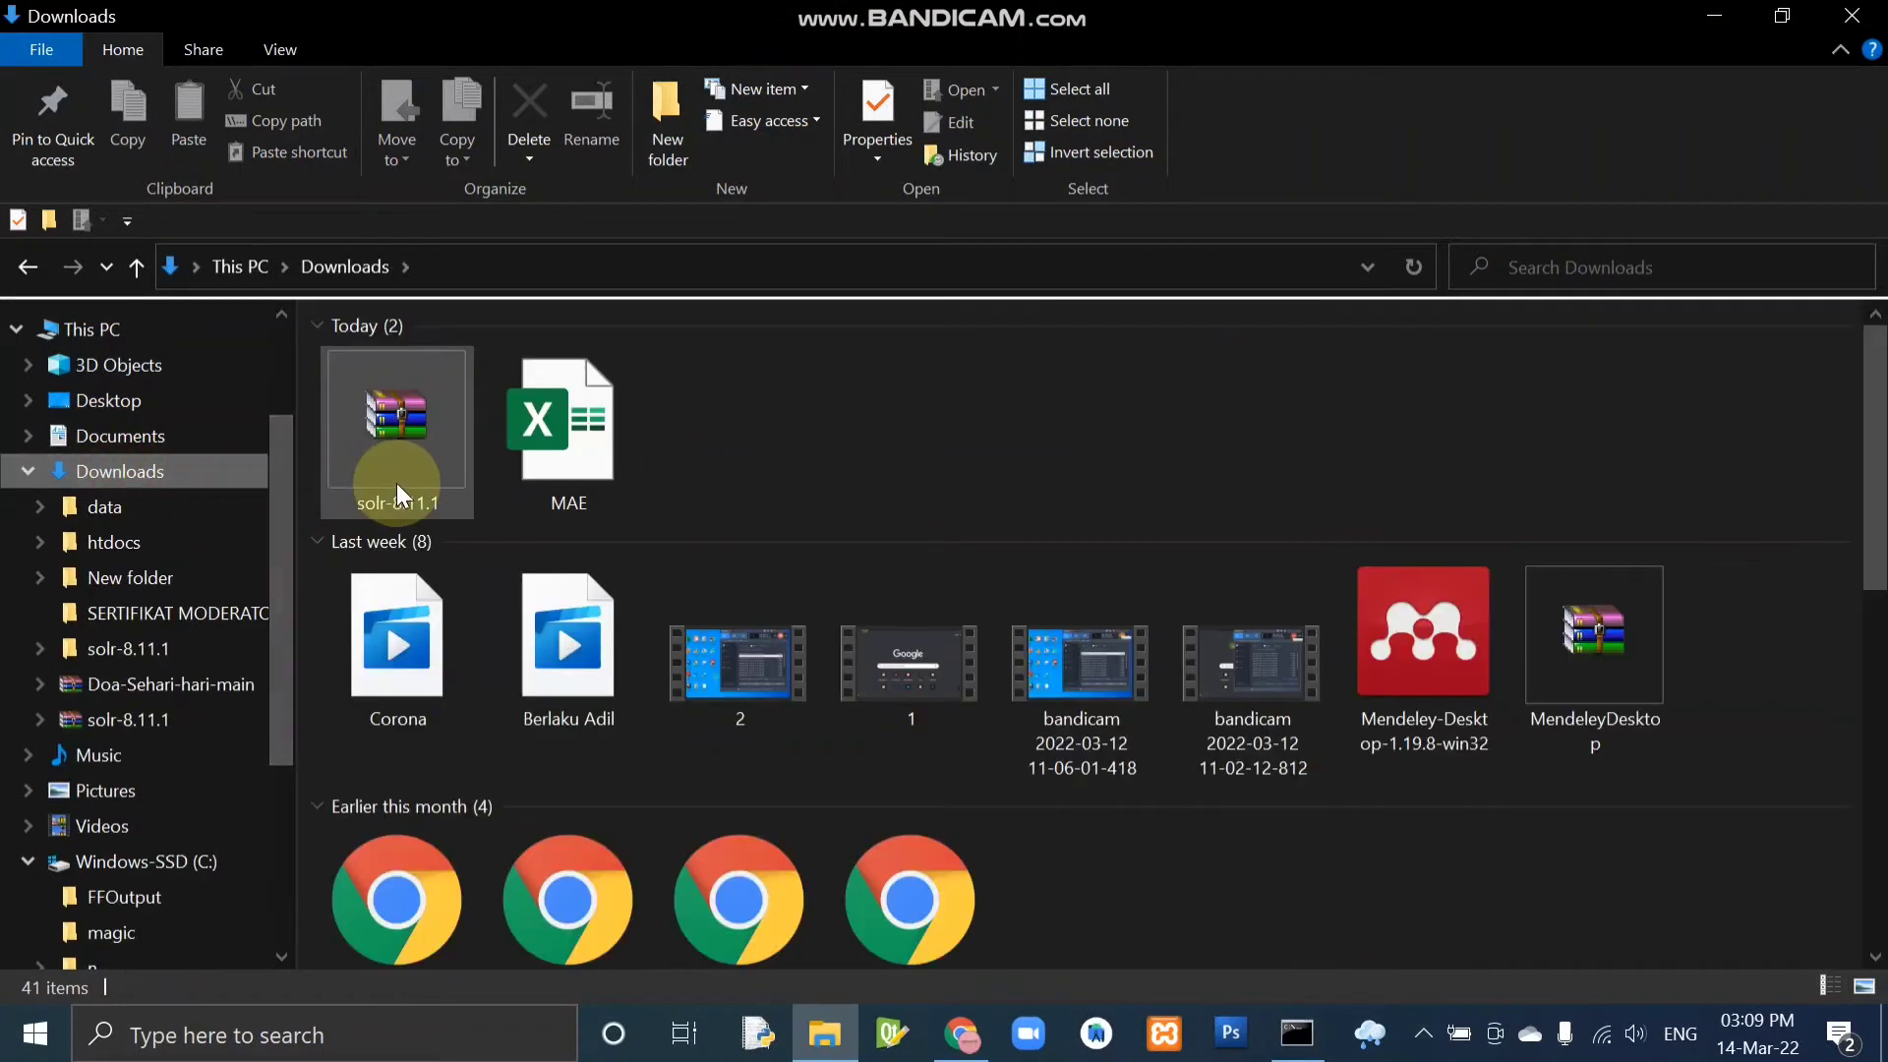
right_click(399, 480)
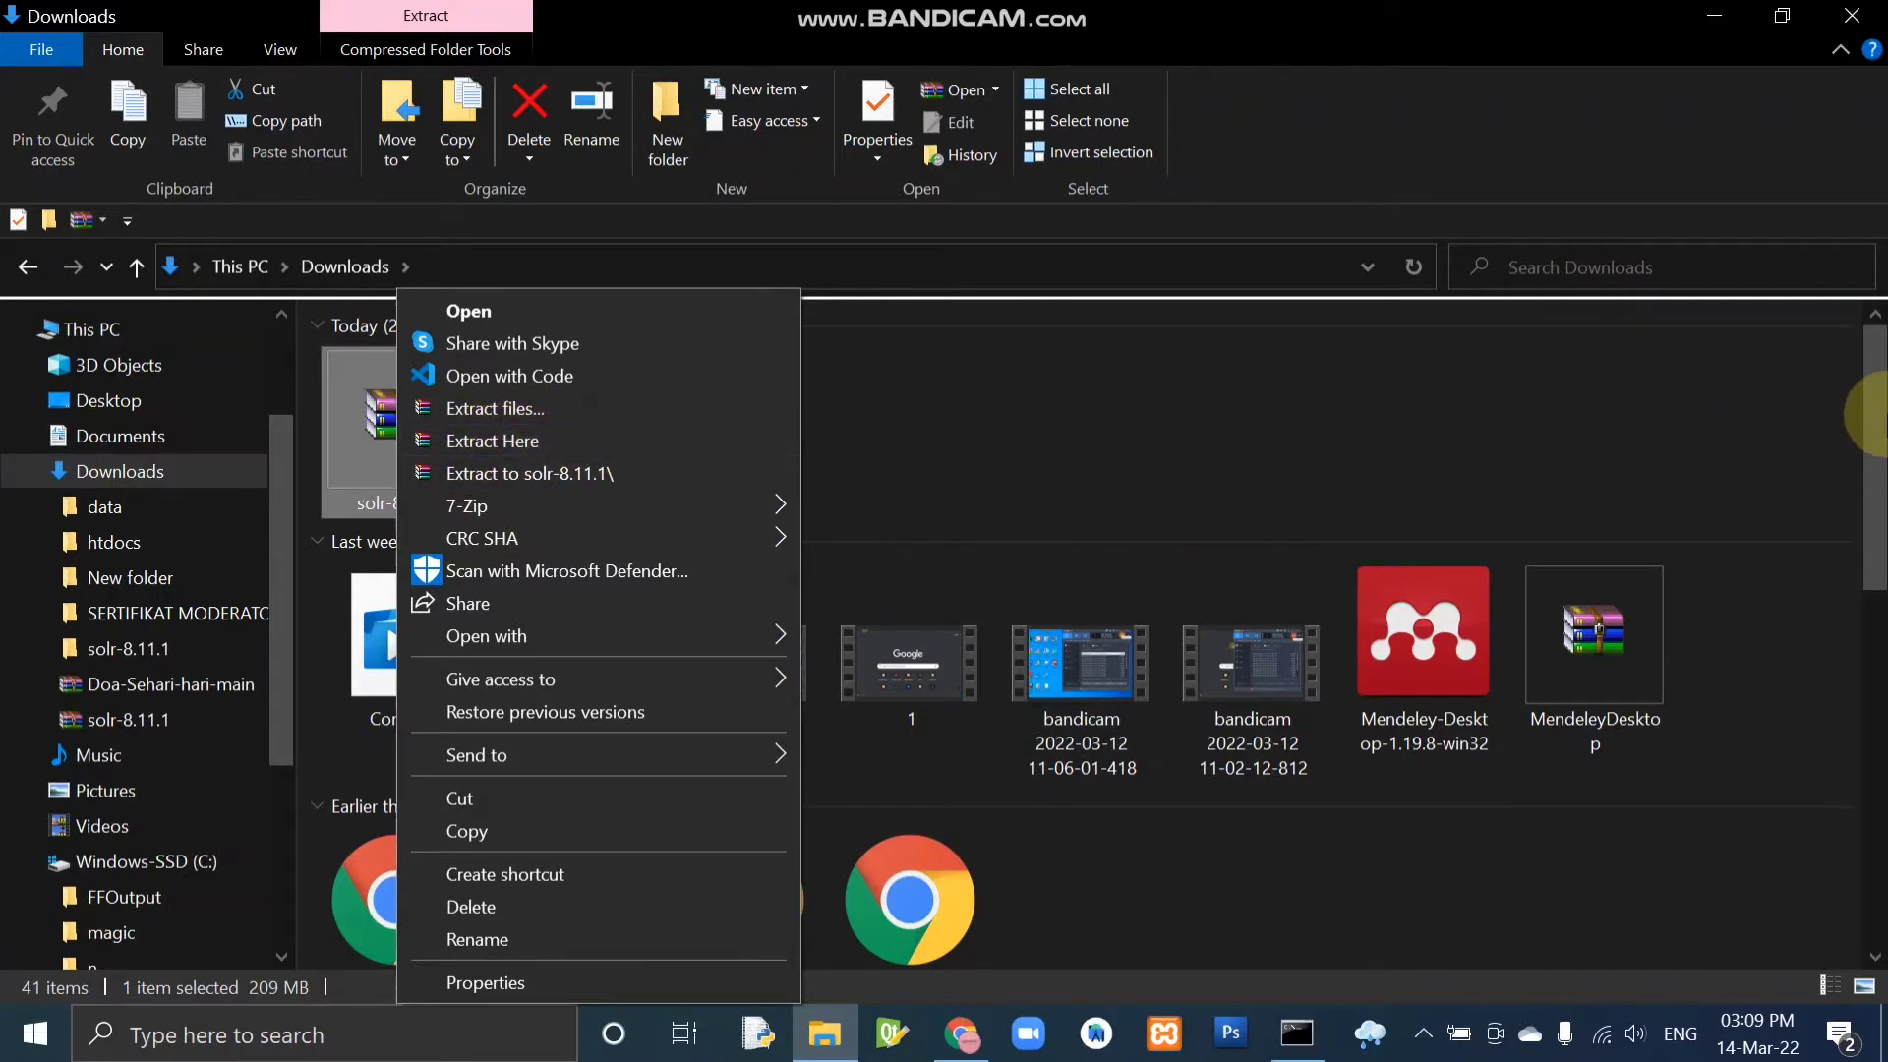
Open the bin folder inside the extracted solr-8.11.1 folder and copy its full path.
drag(1878, 442, 1815, 900)
double_click(935, 852)
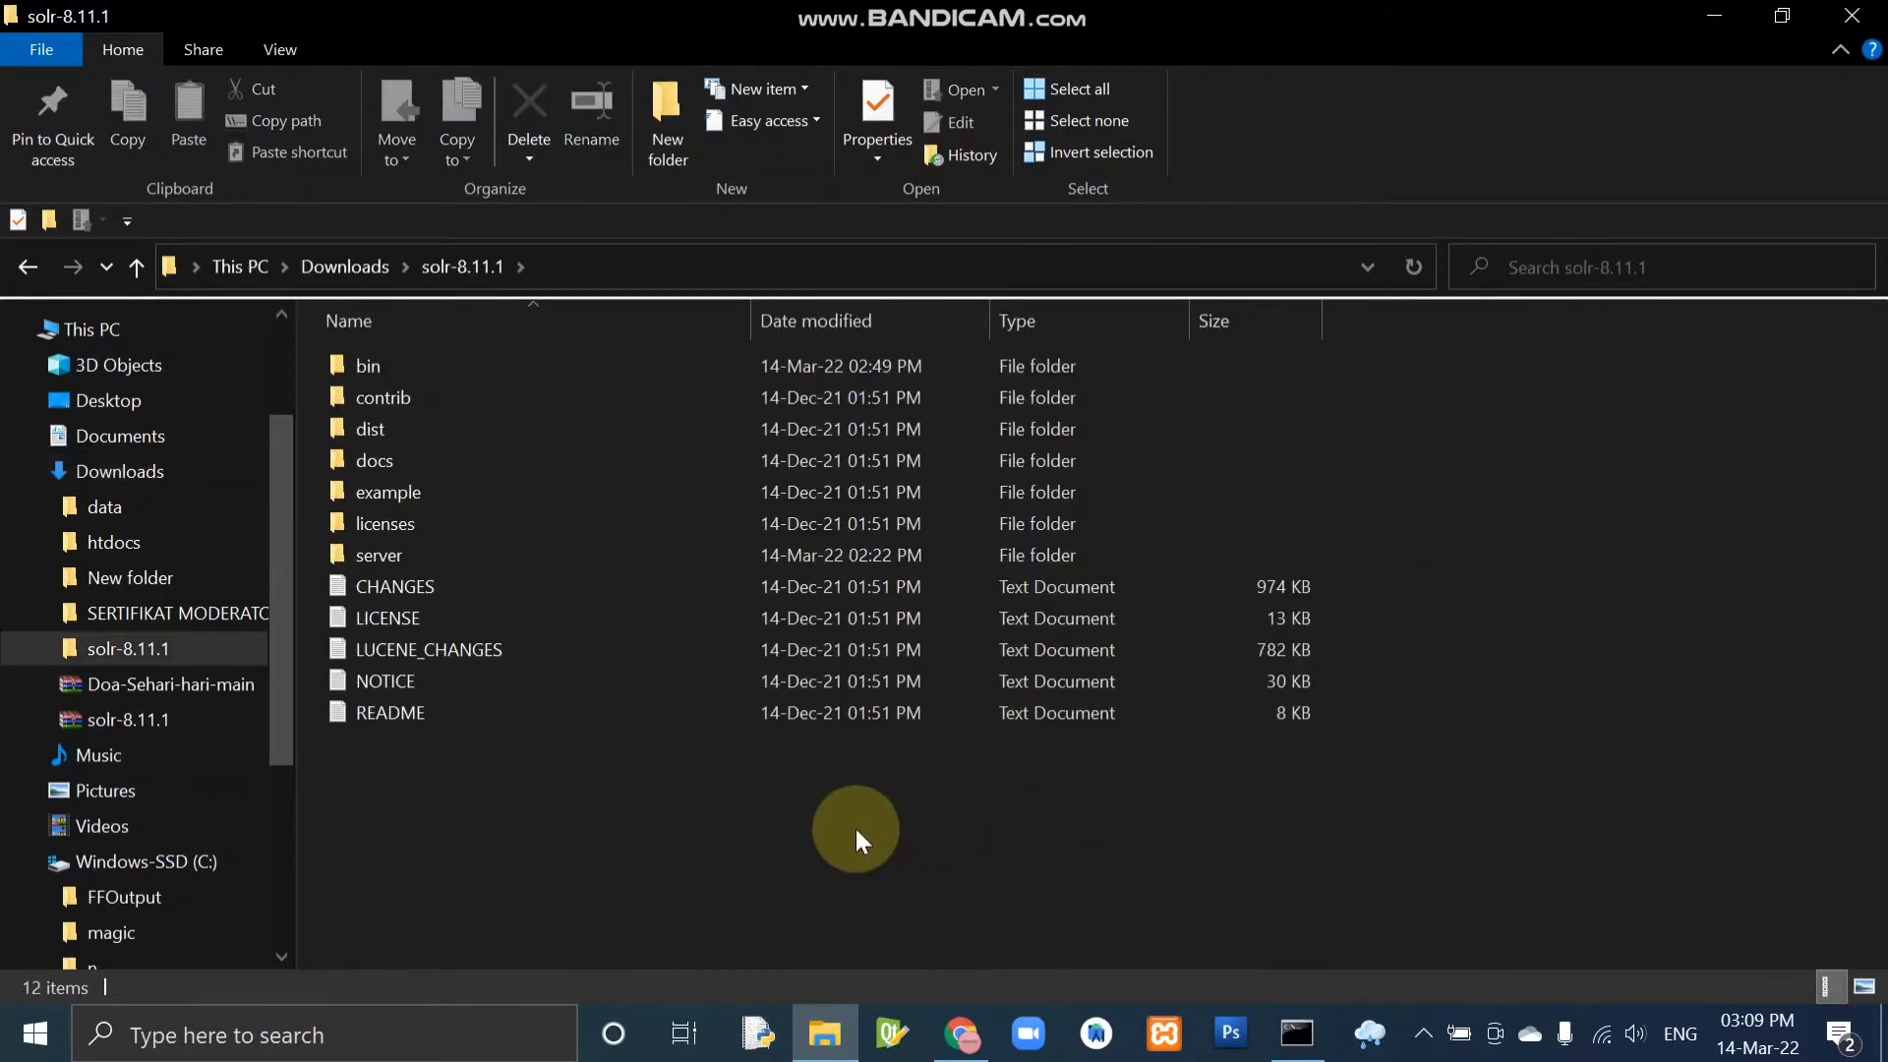
double_click(445, 369)
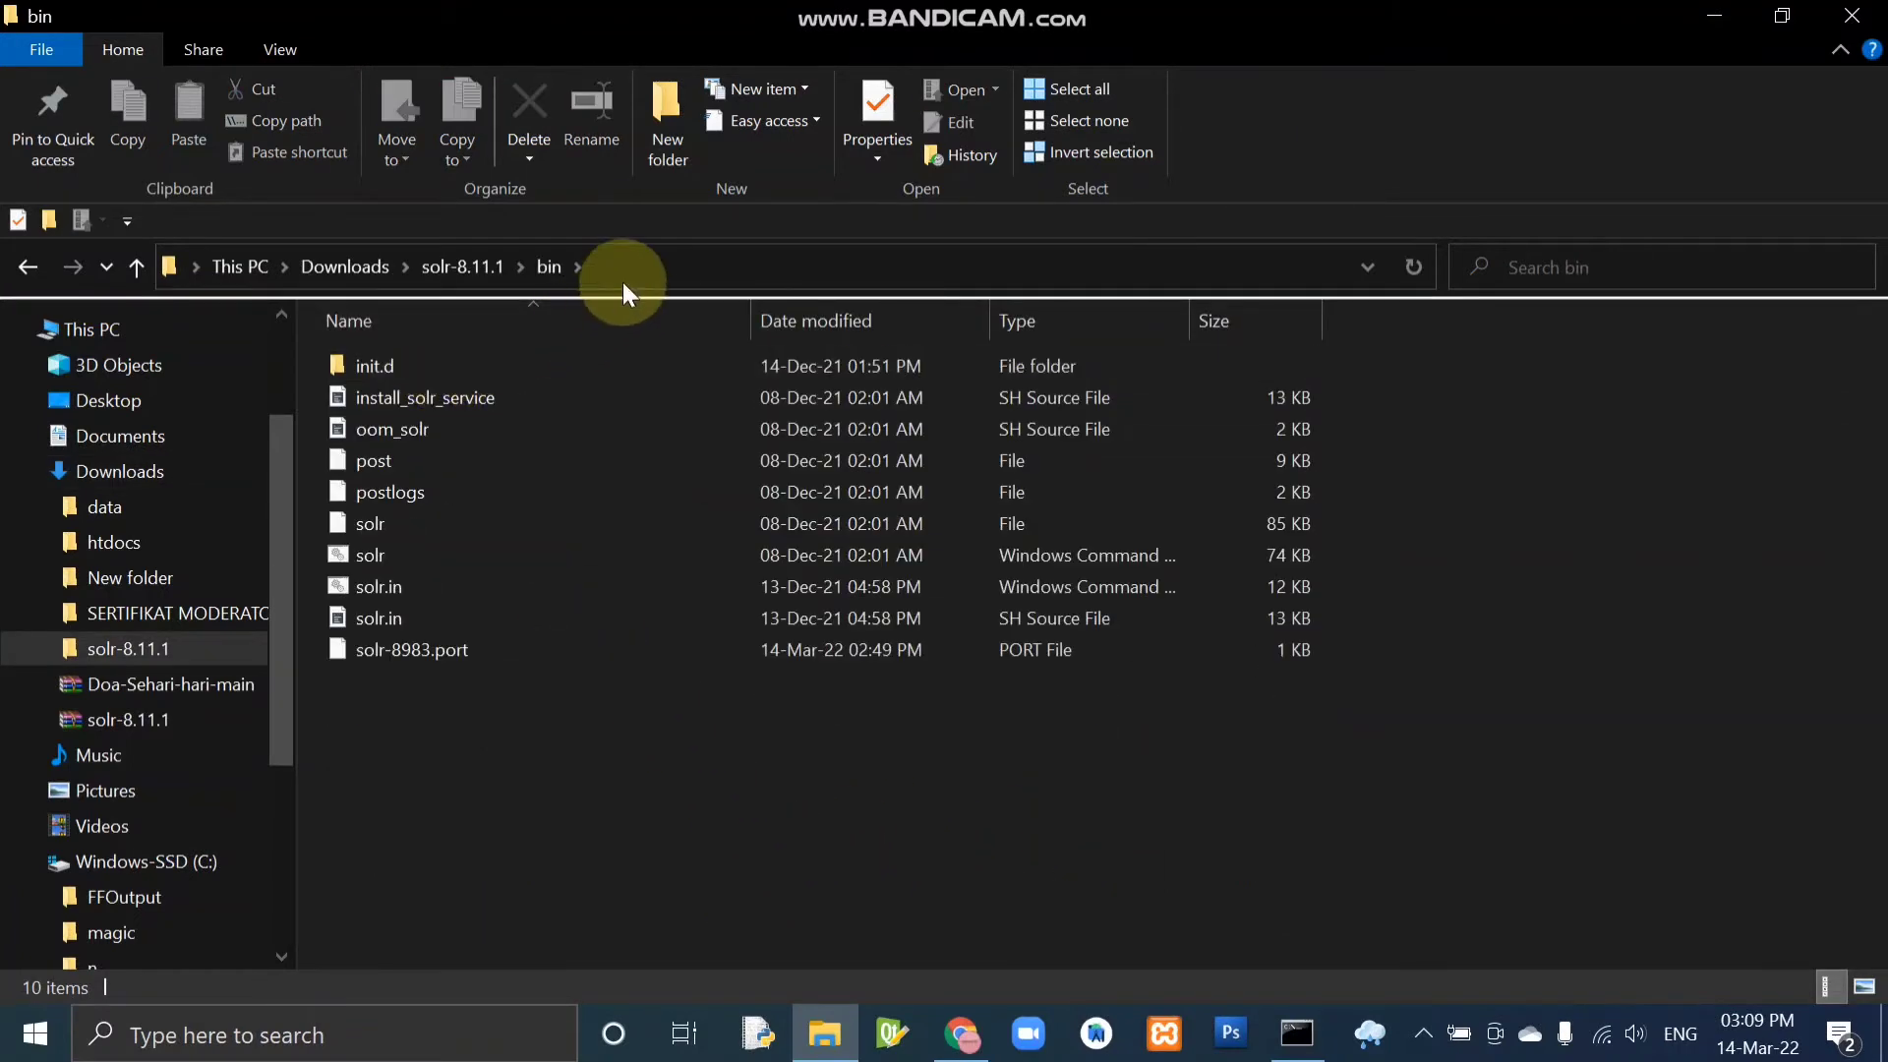
click(661, 266)
key(ctrl+c)
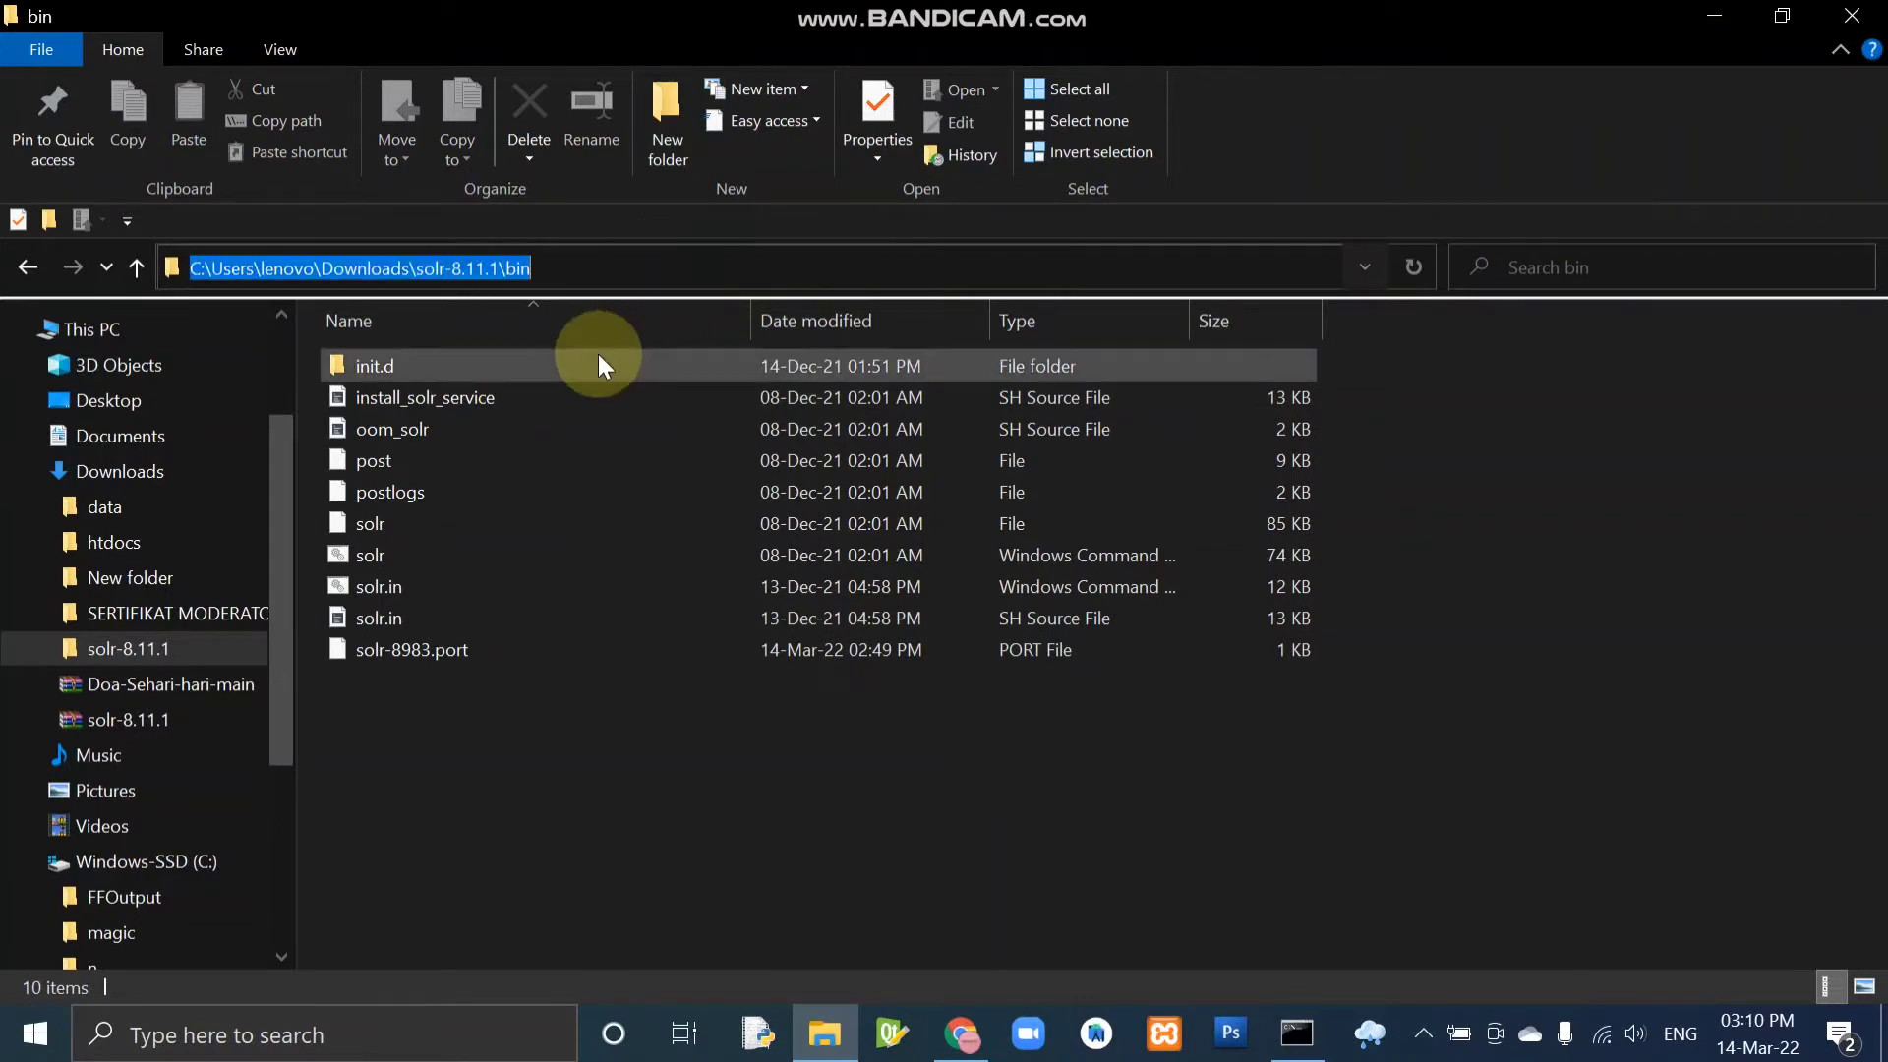
Search Windows for cmd and open Command Prompt as administrator.
click(403, 1046)
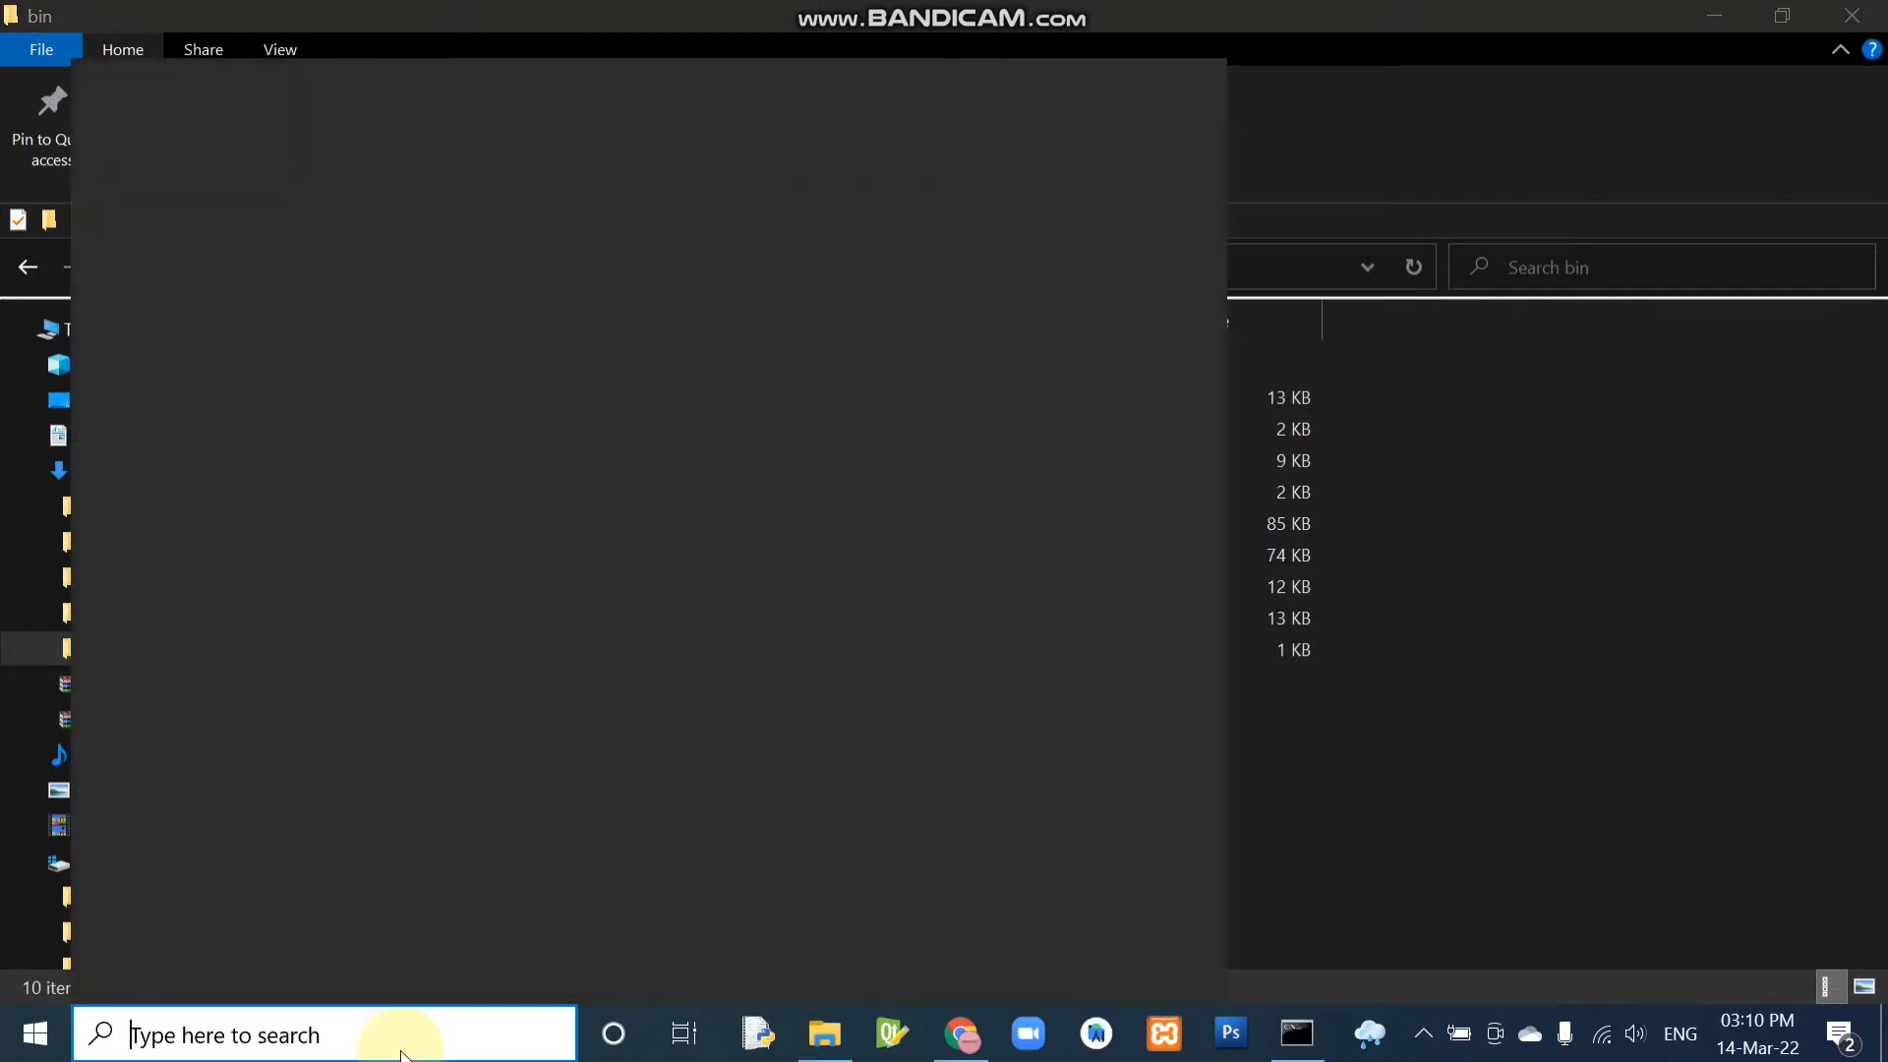
text(cmd)
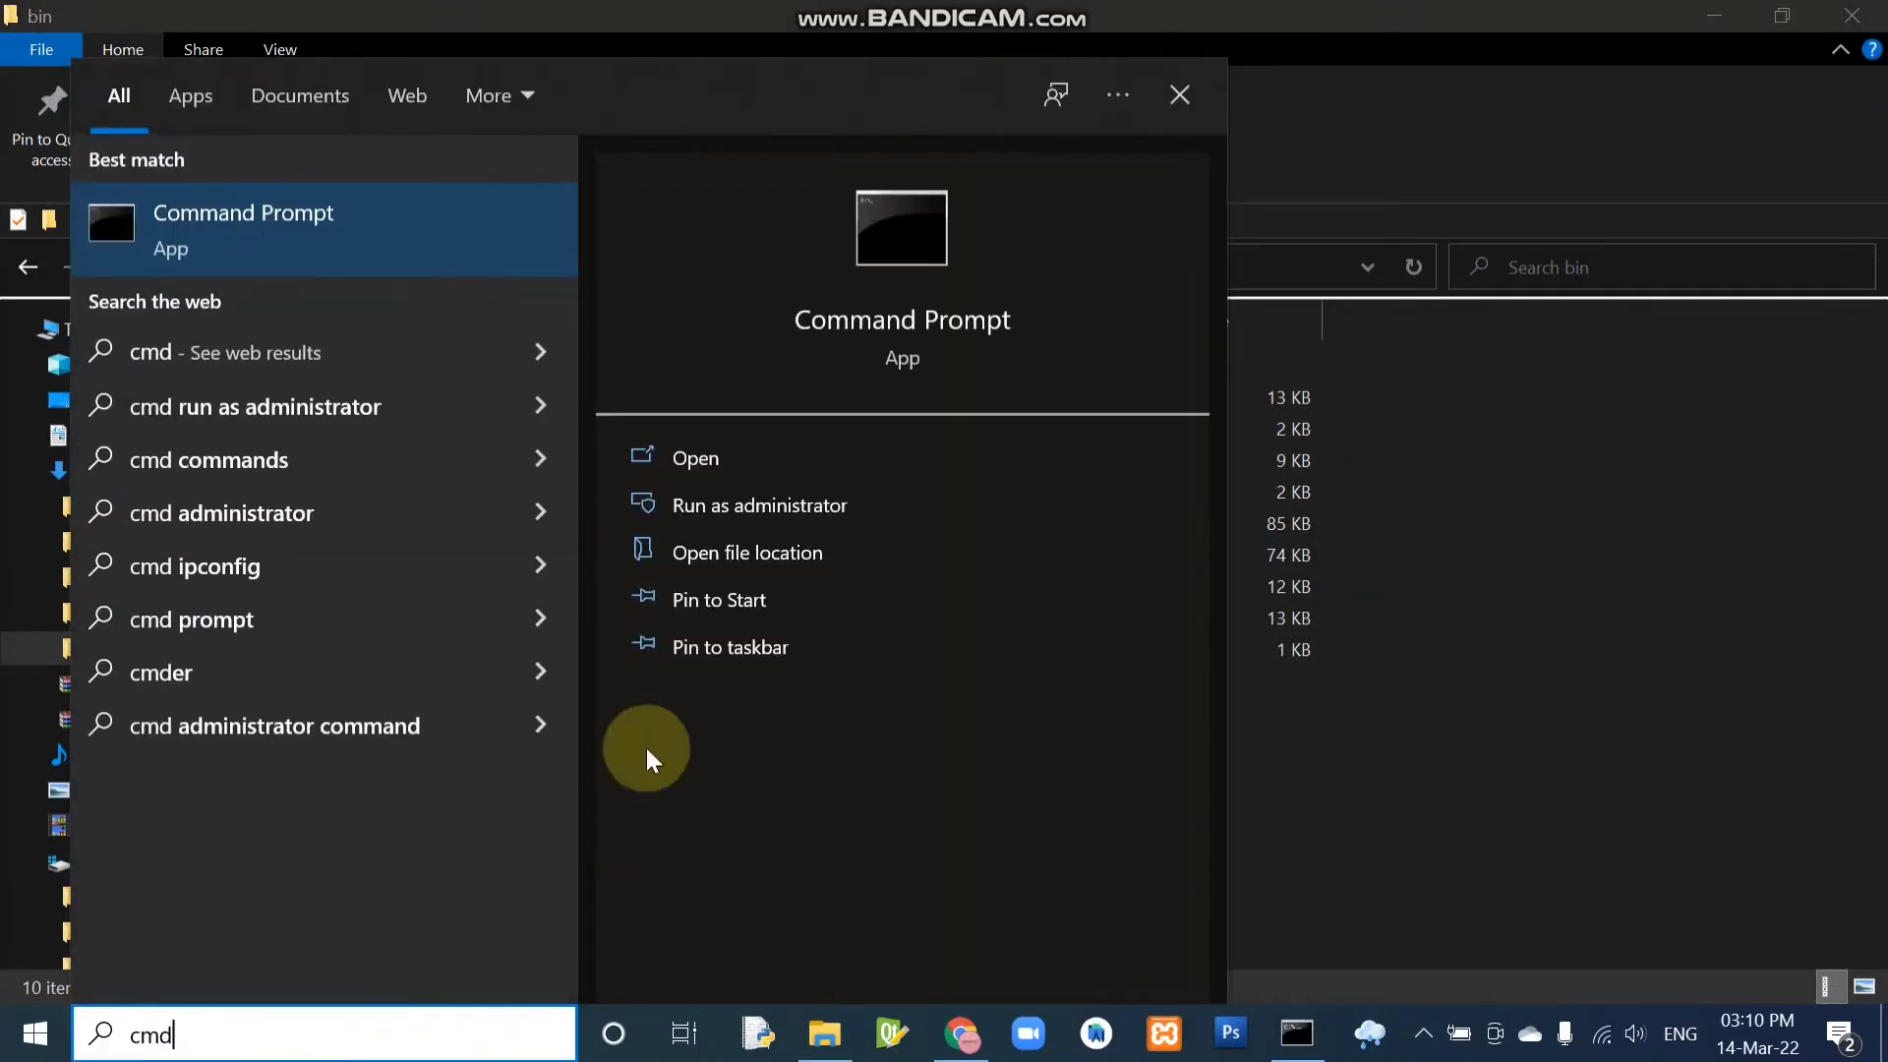
right_click(384, 243)
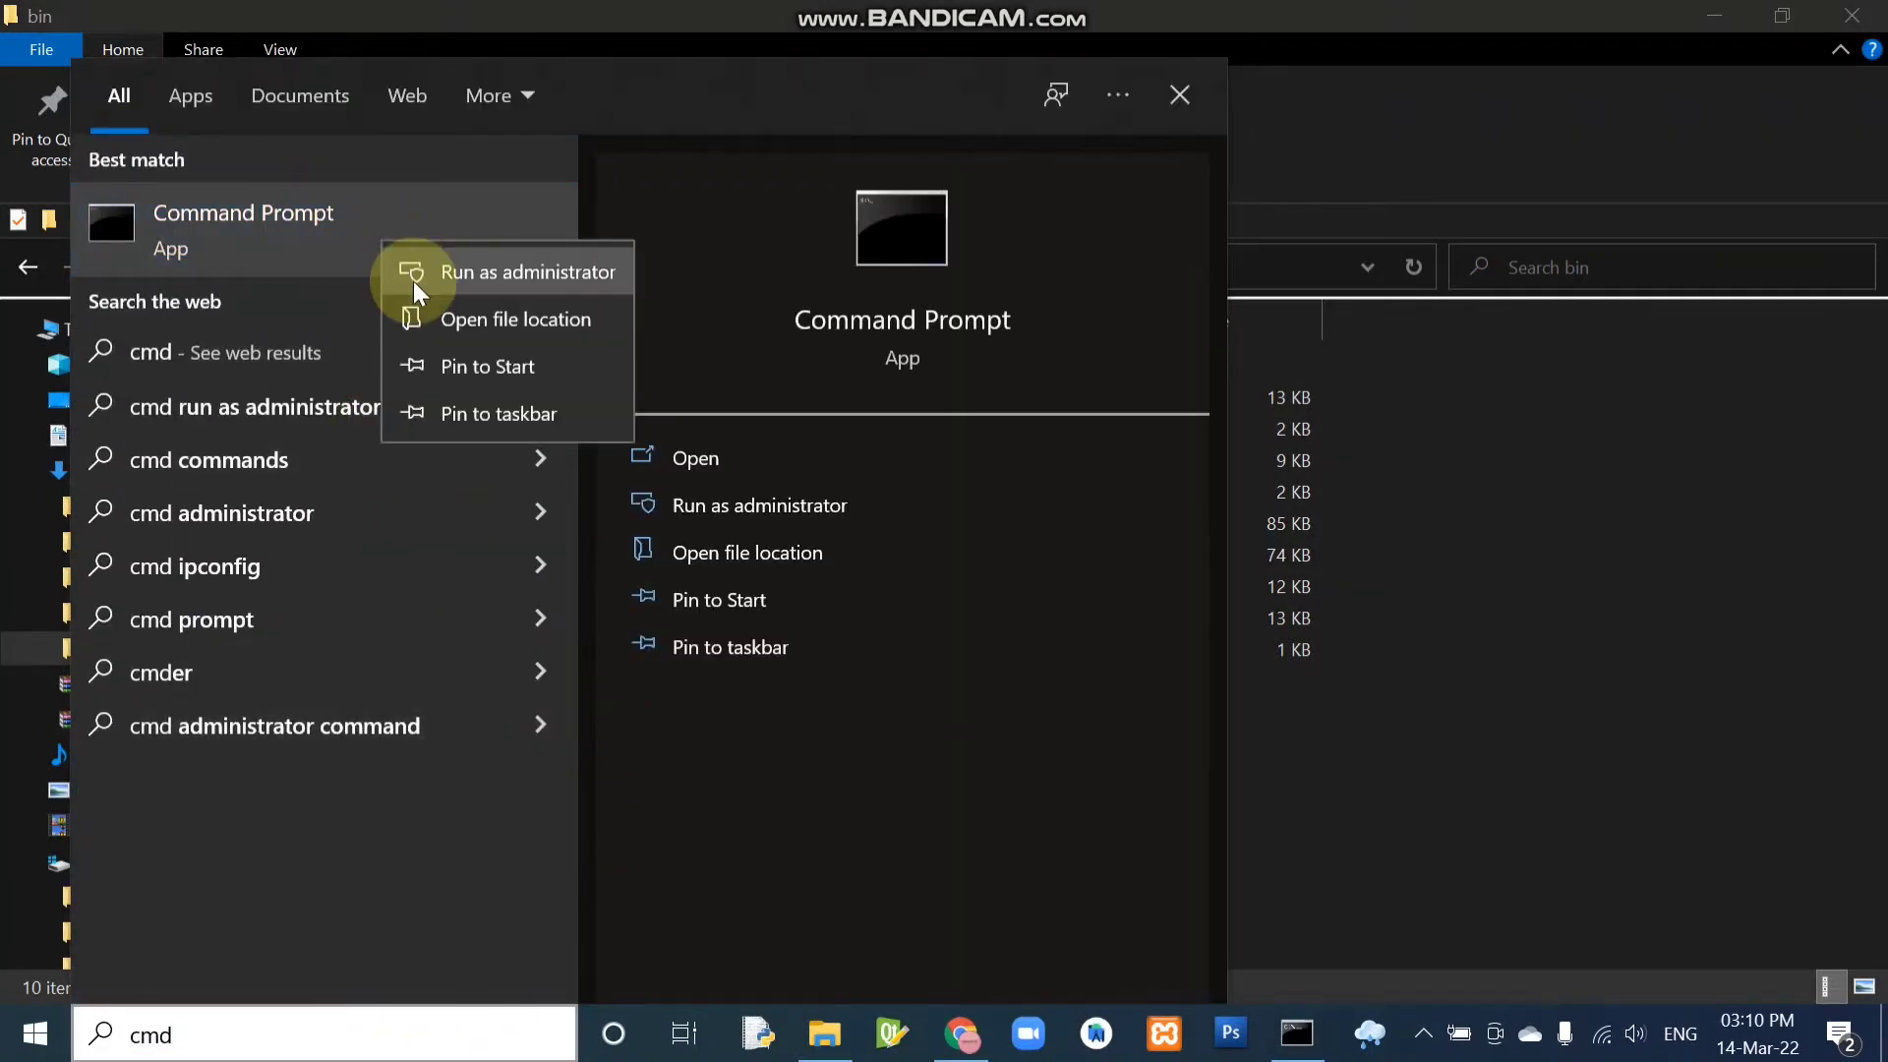
click(413, 281)
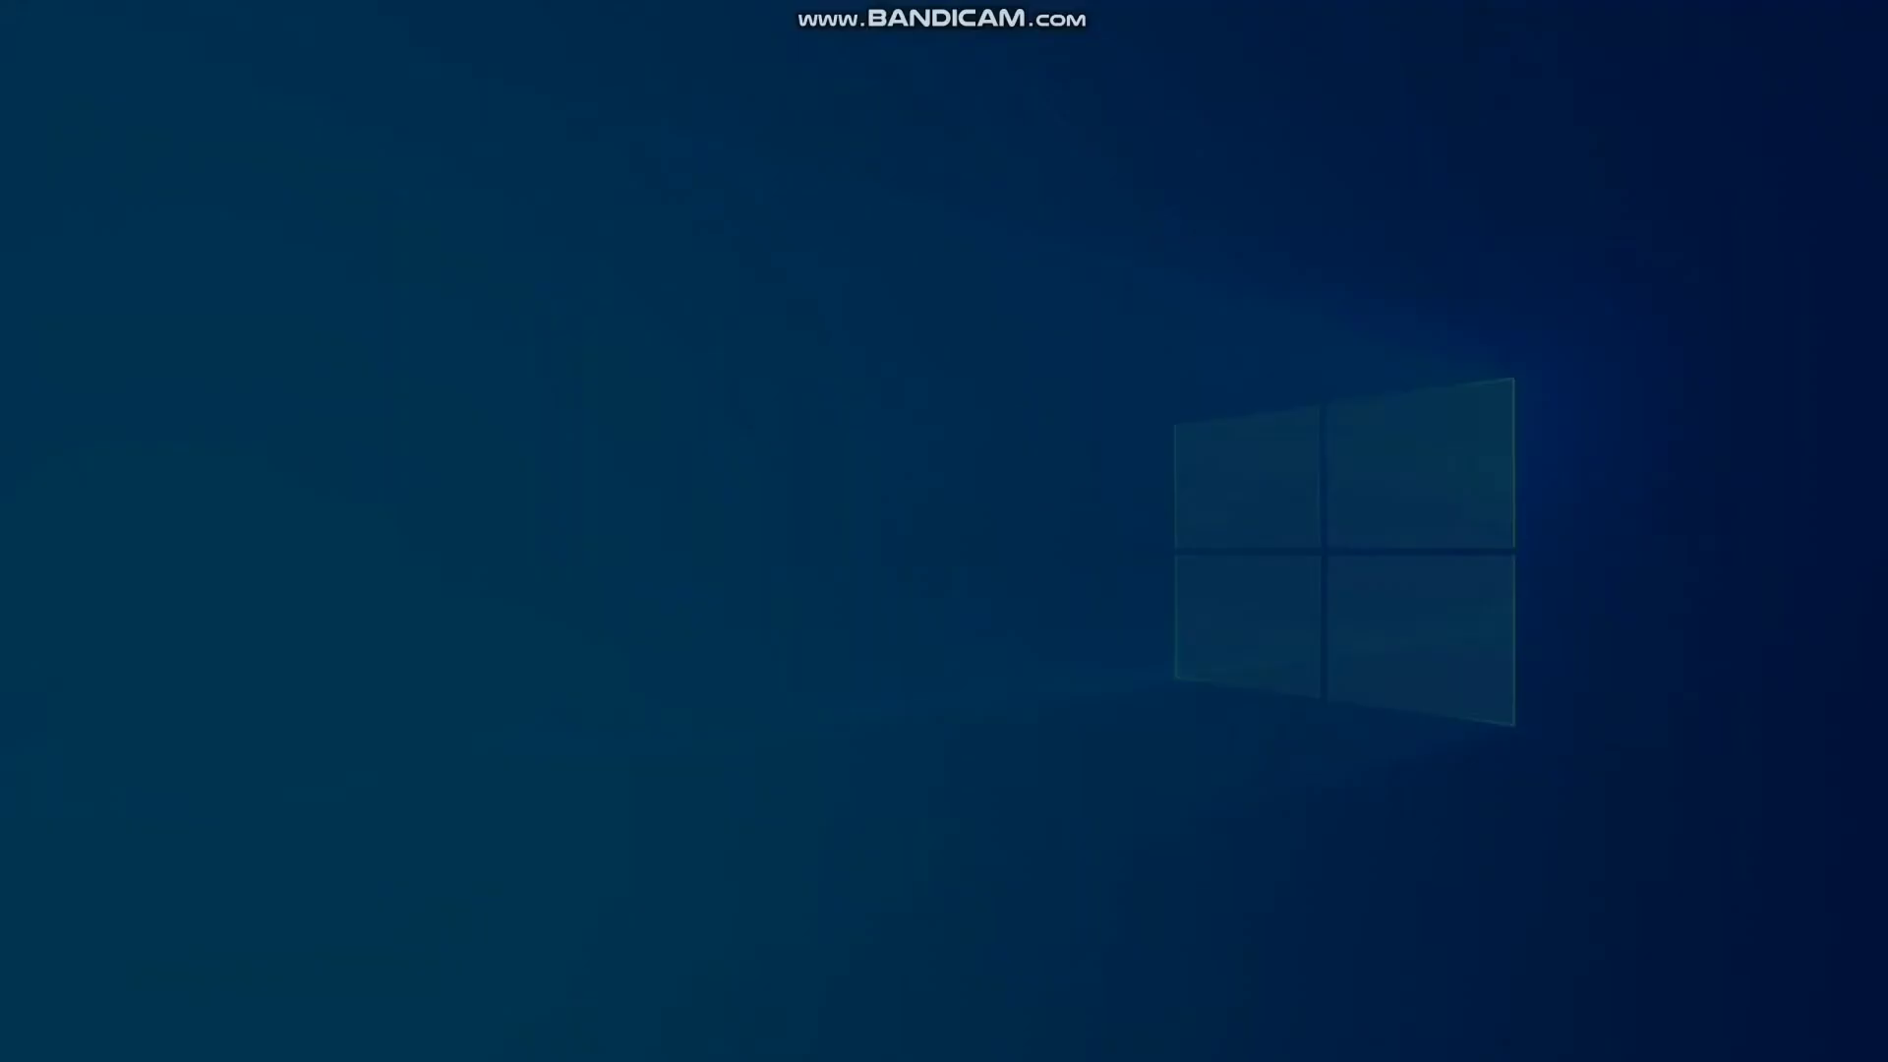
click(736, 704)
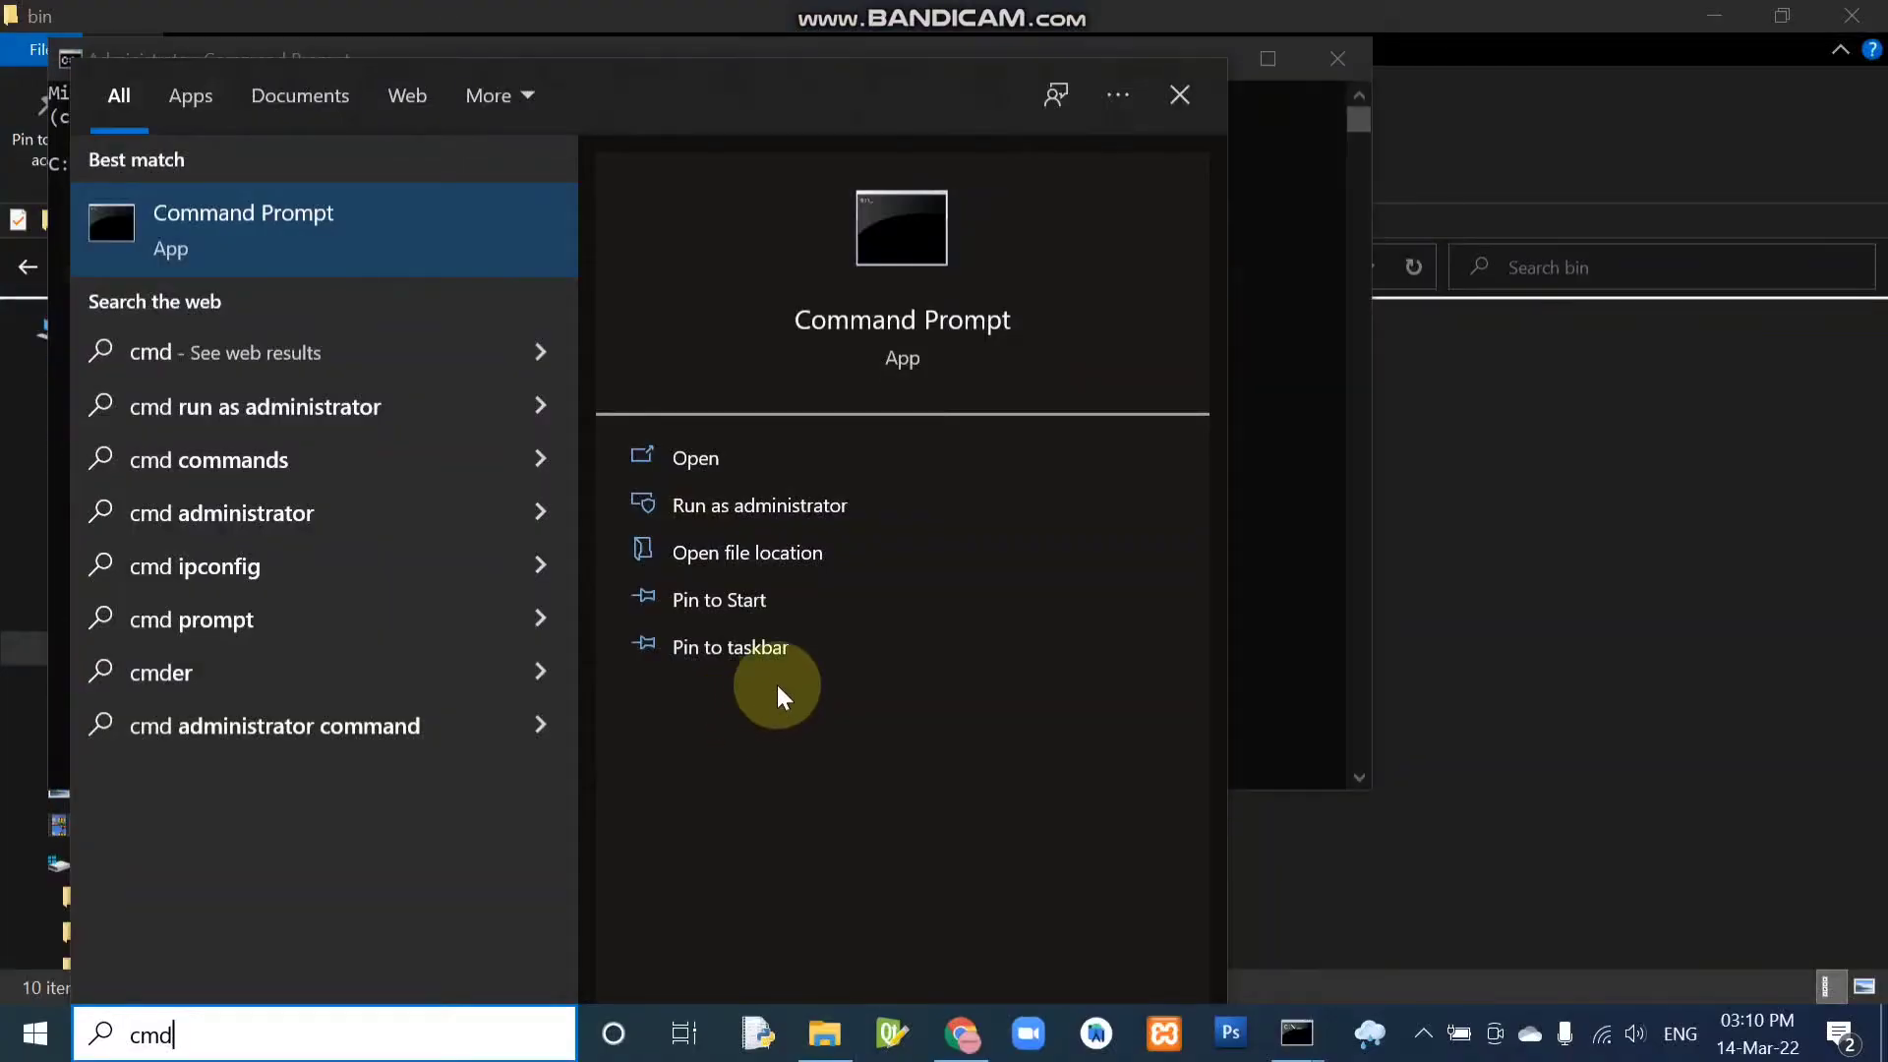
click(1336, 307)
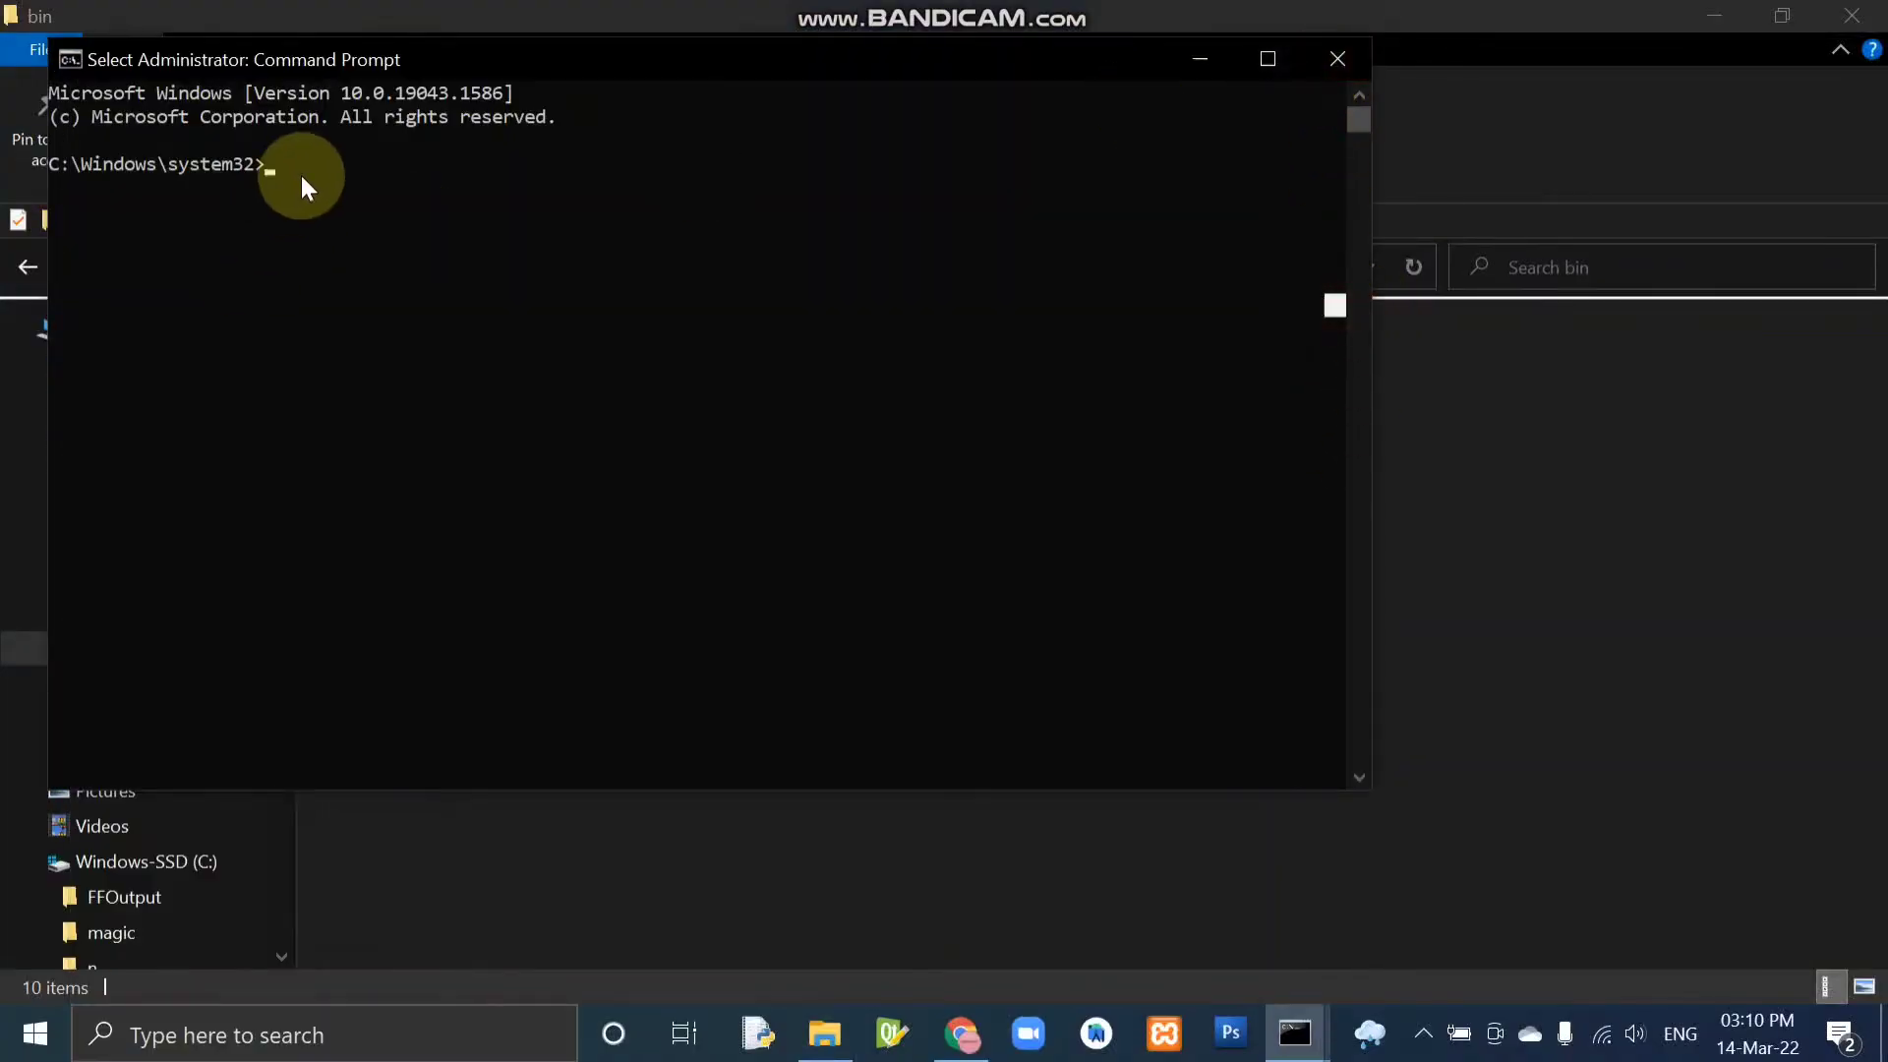
Change the directory to C:\Users\lenovo\Downloads\solr-8.11.1\bin.
text(cd)
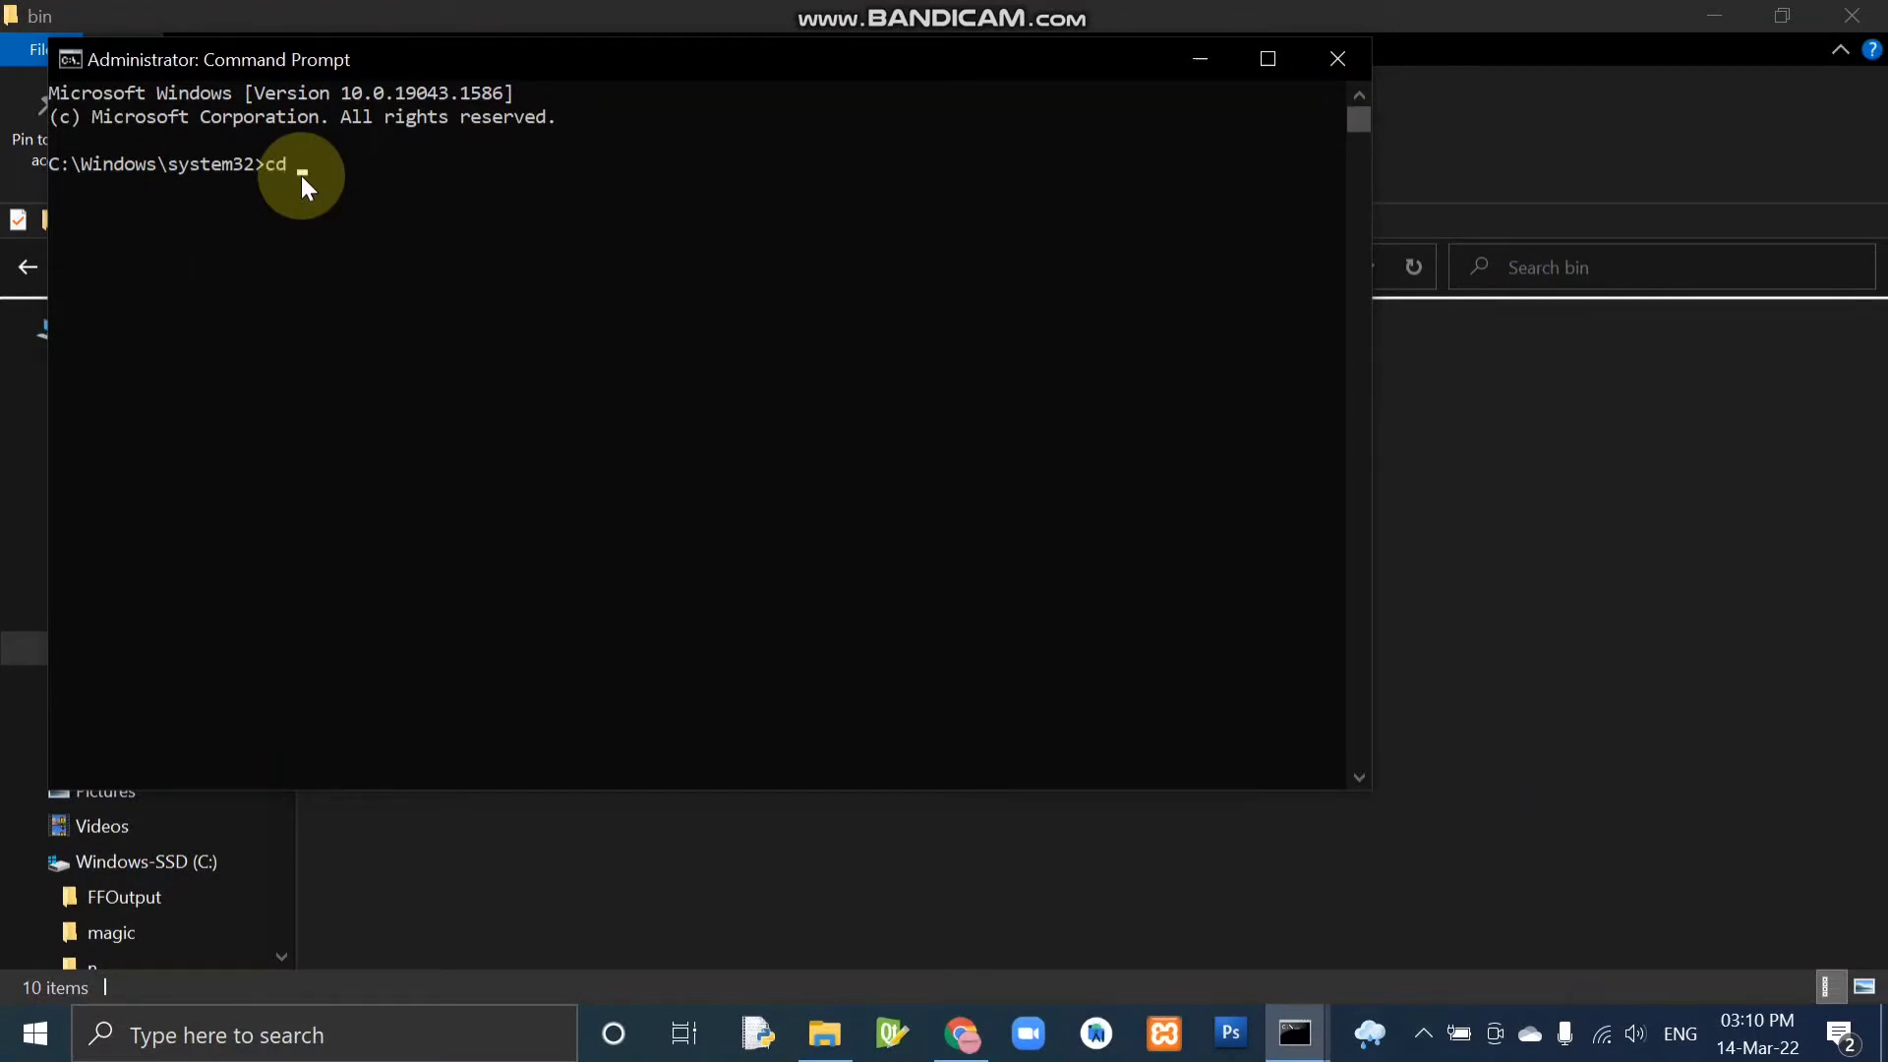
key(ctrl+v)
key(Return)
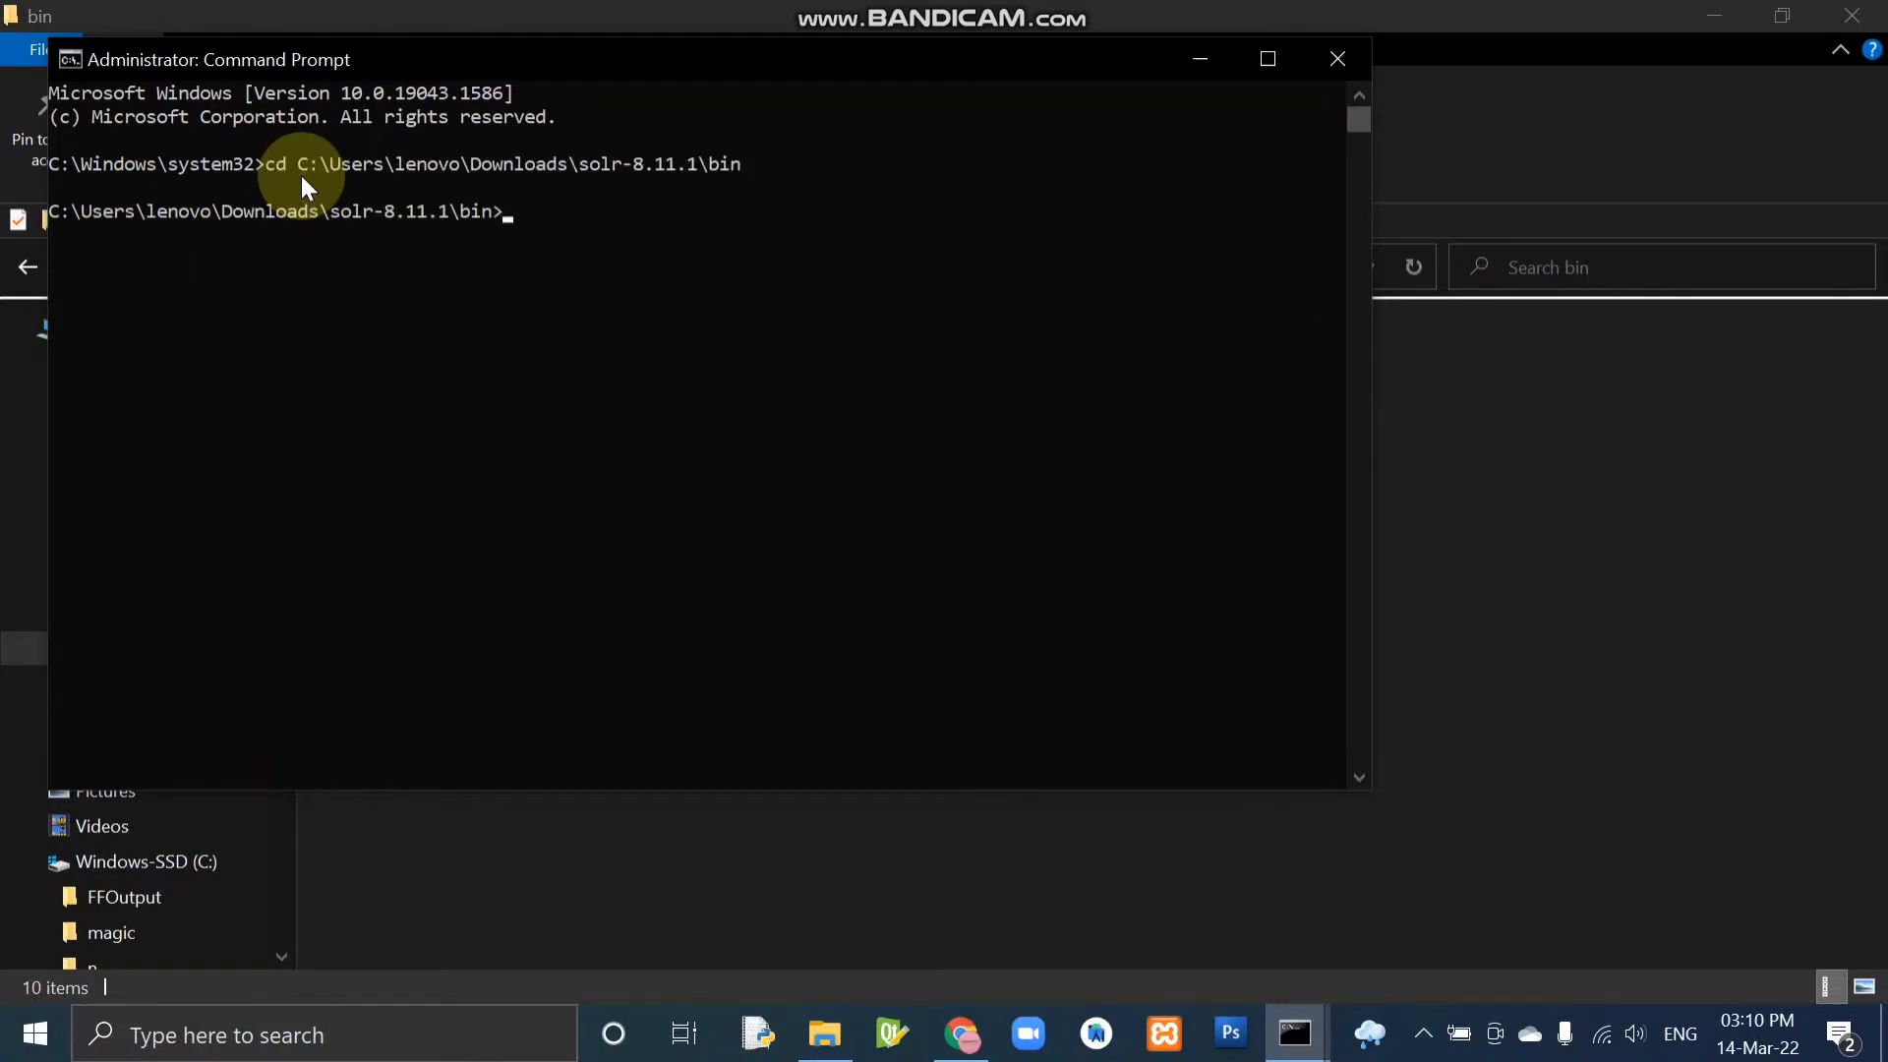
Start the Solr server by running solr start, and highlight the server status line in the output.
text(solr start)
key(Return)
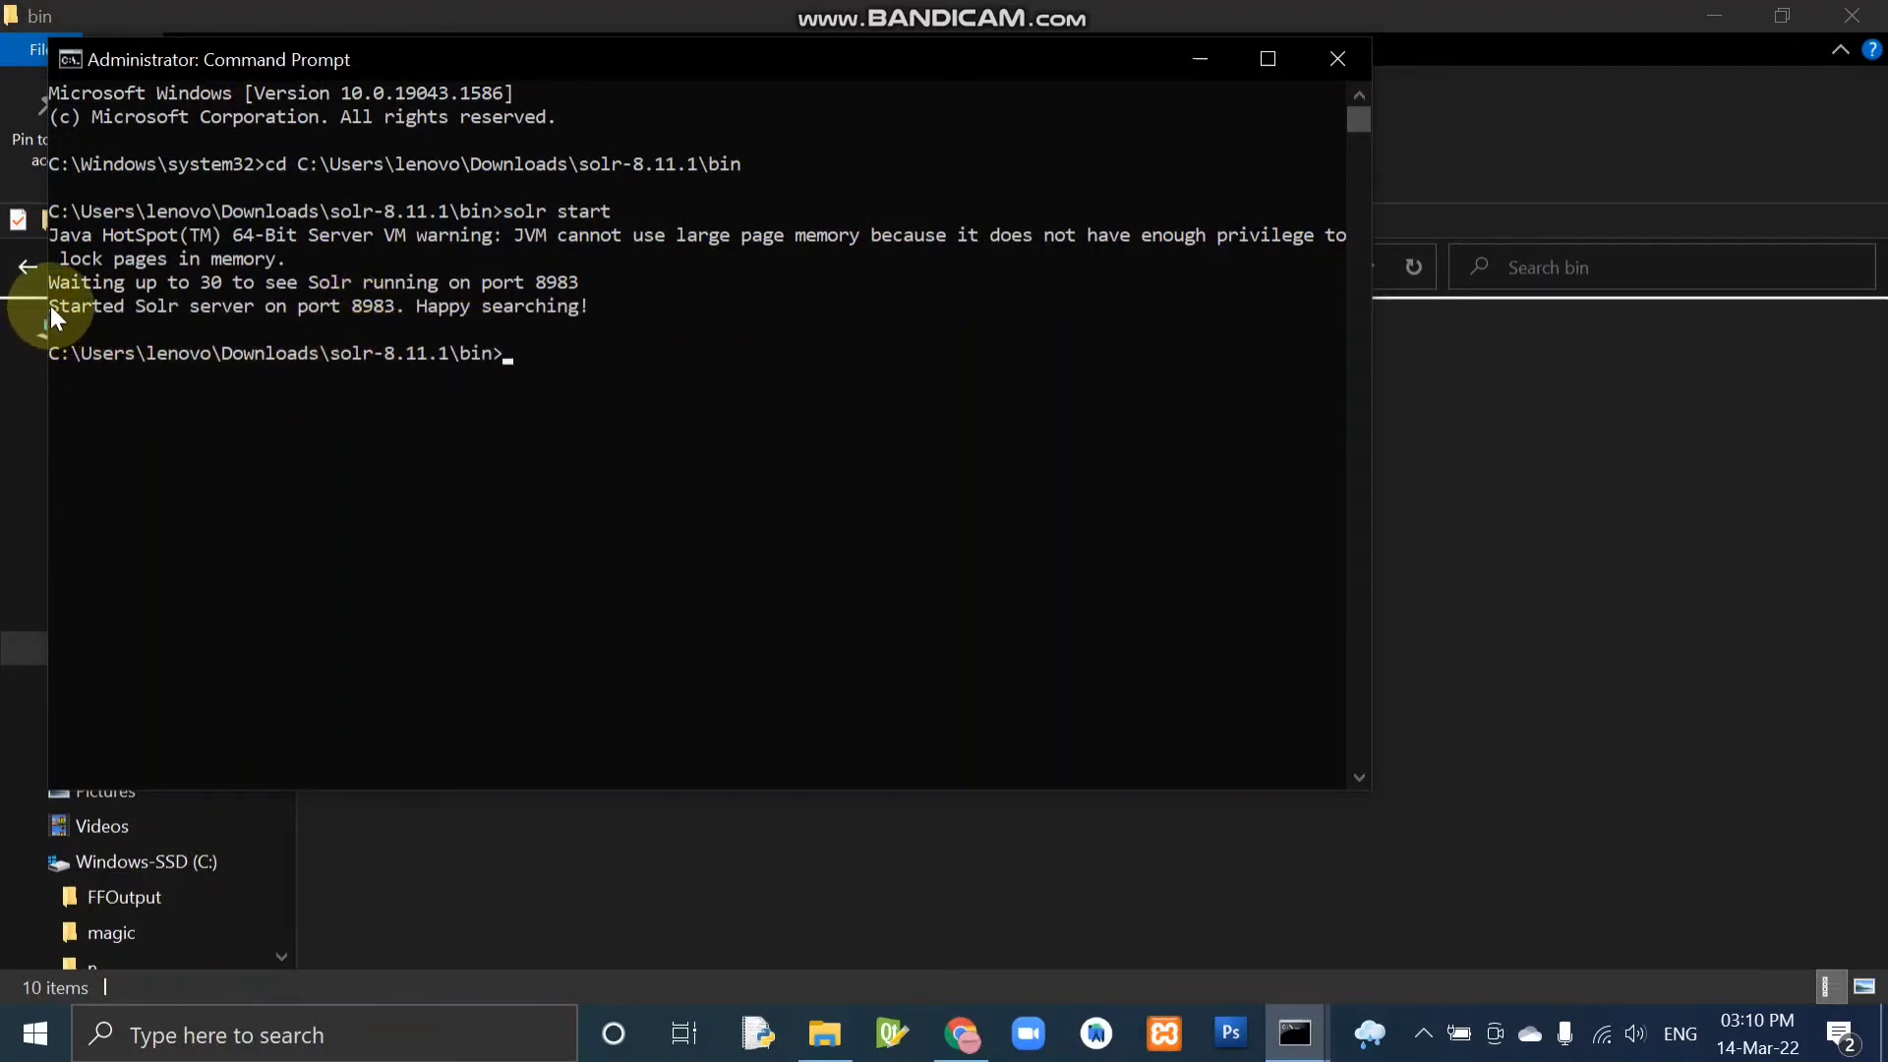
drag(50, 304, 596, 298)
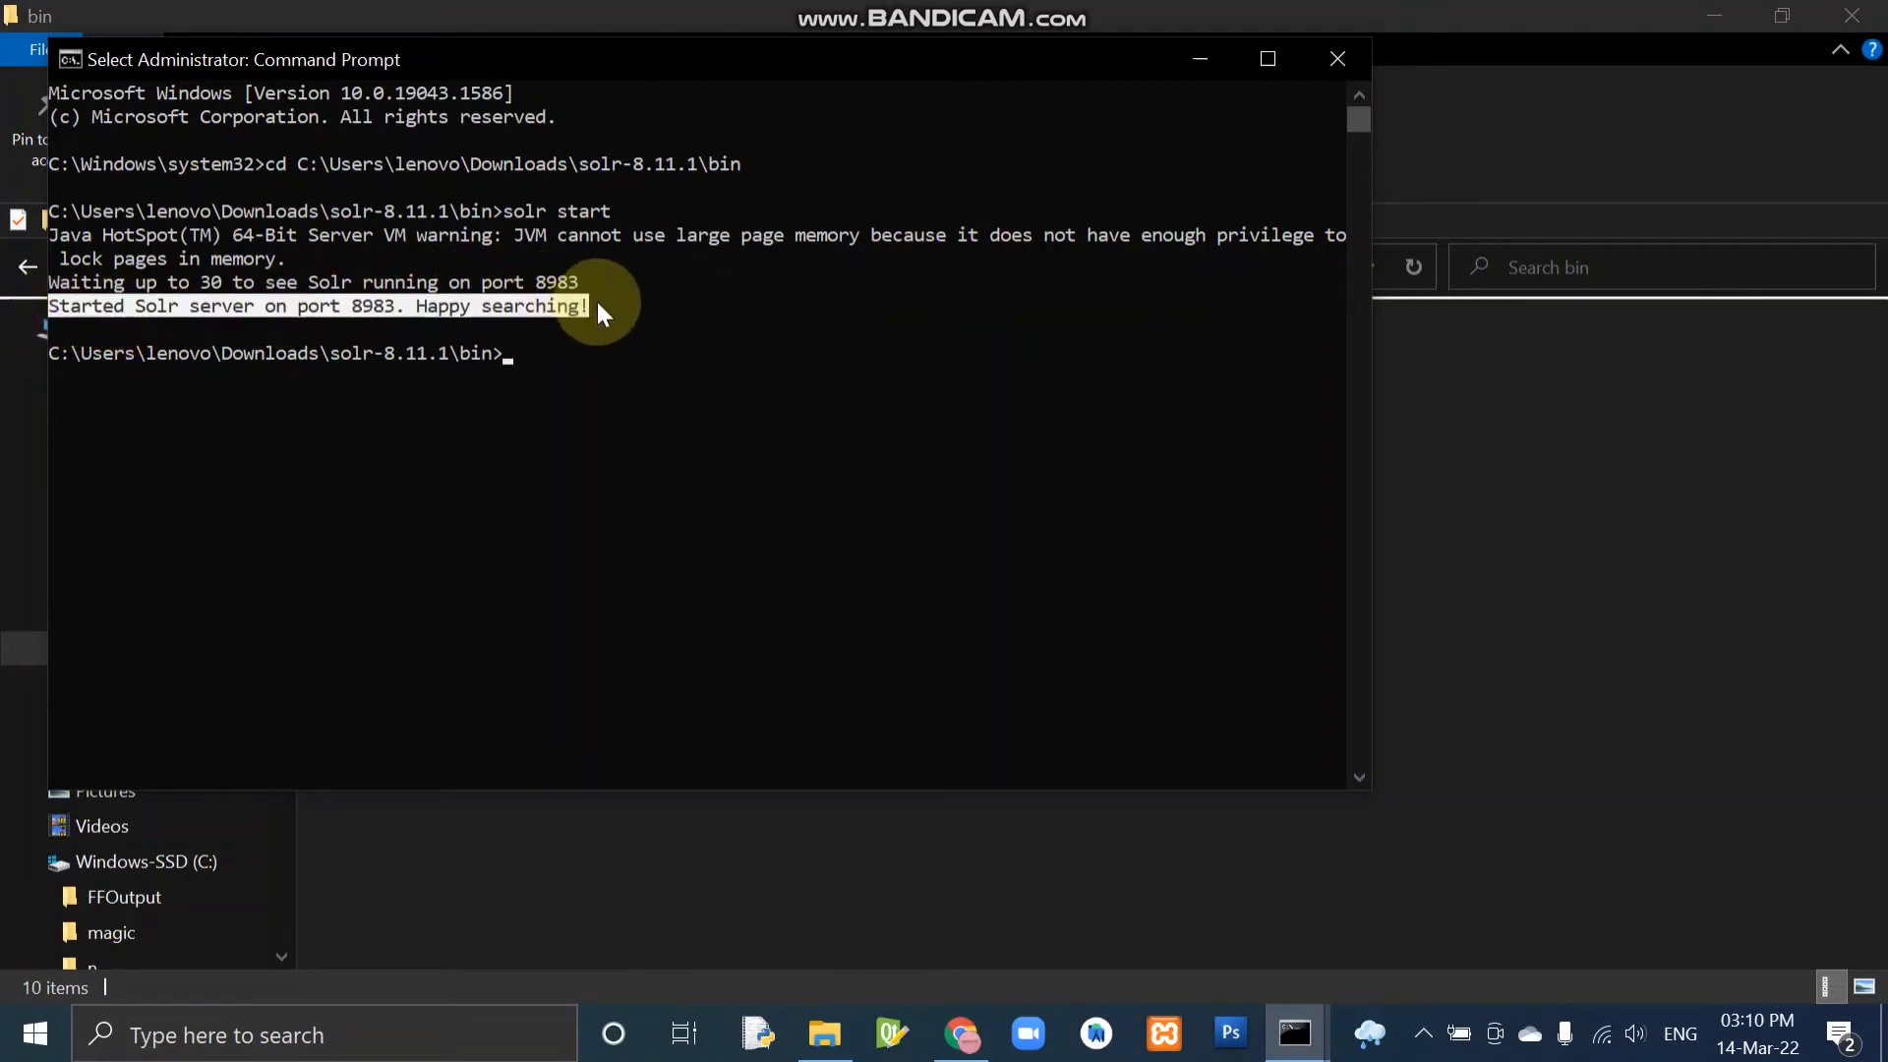
click(596, 301)
Switch to Chrome, open localhost:8983/solr/ in a new tab and highlight the instance's start time on the dashboard.
key(alt+Tab)
key(alt+Tab)
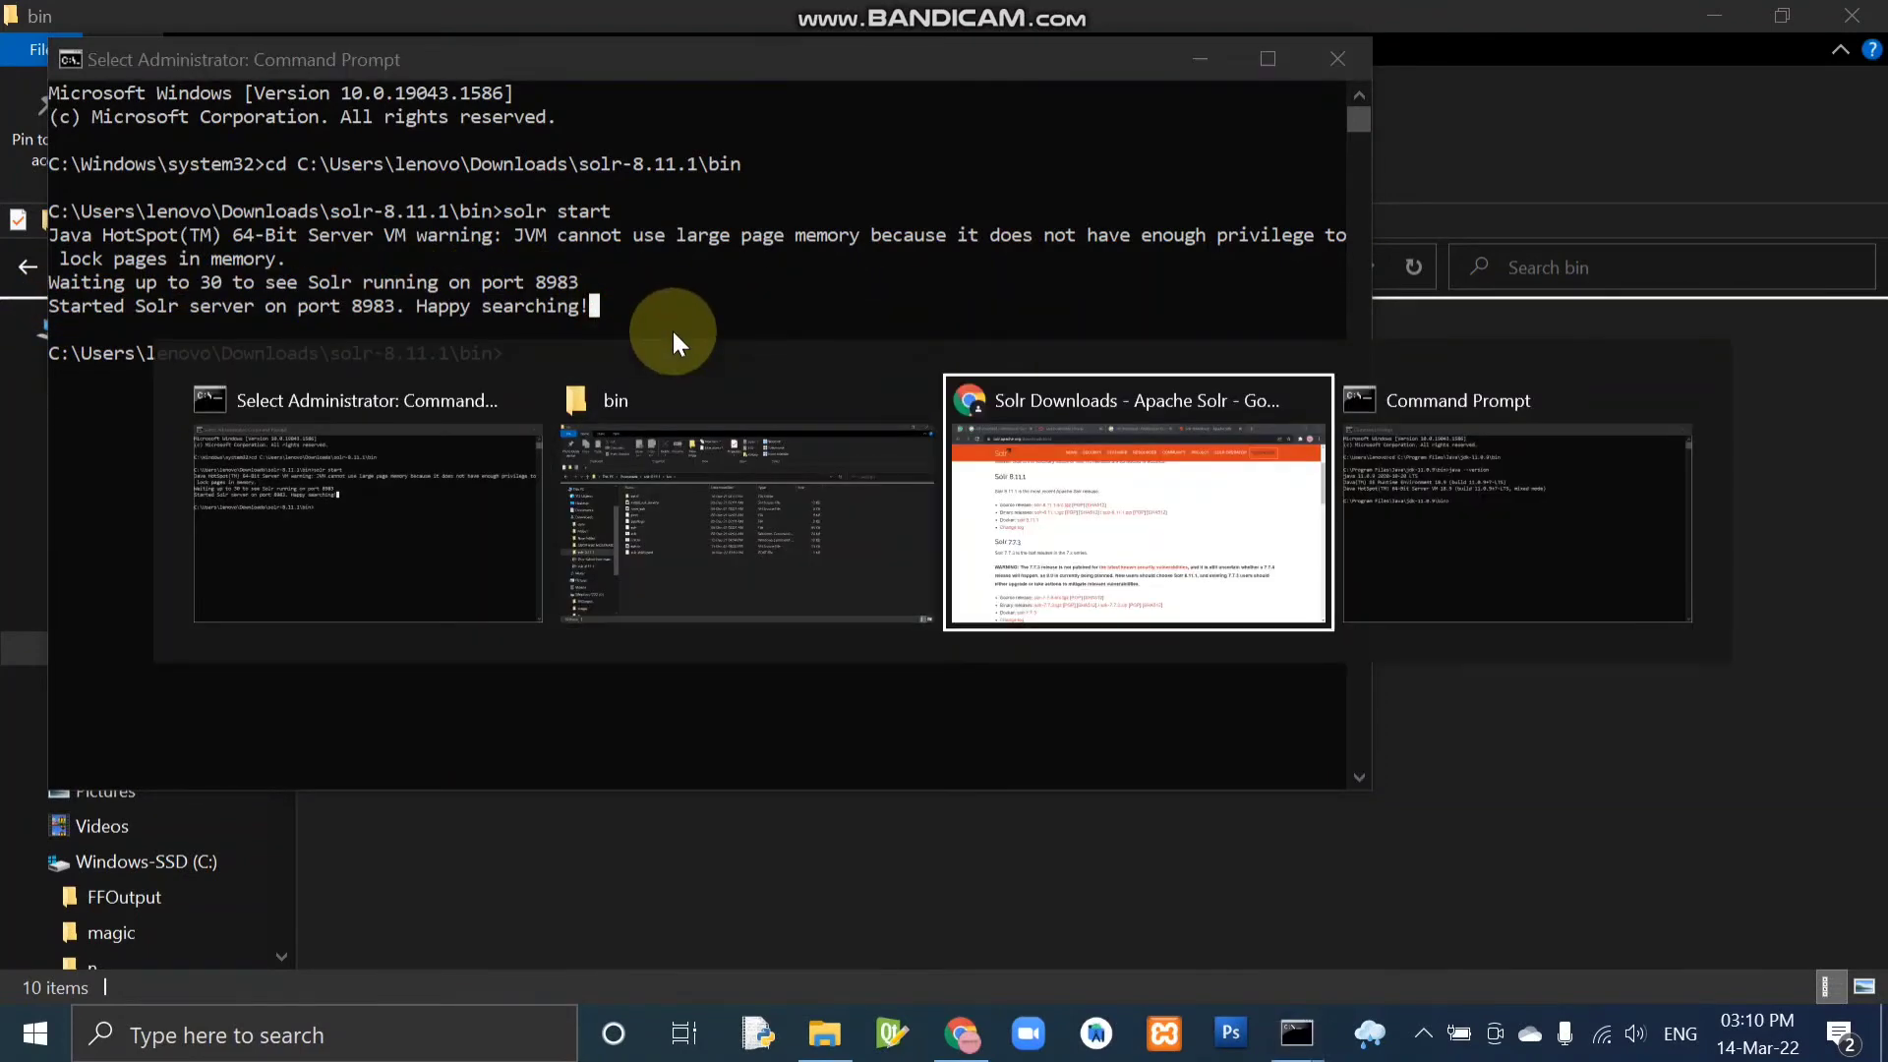
click(1518, 22)
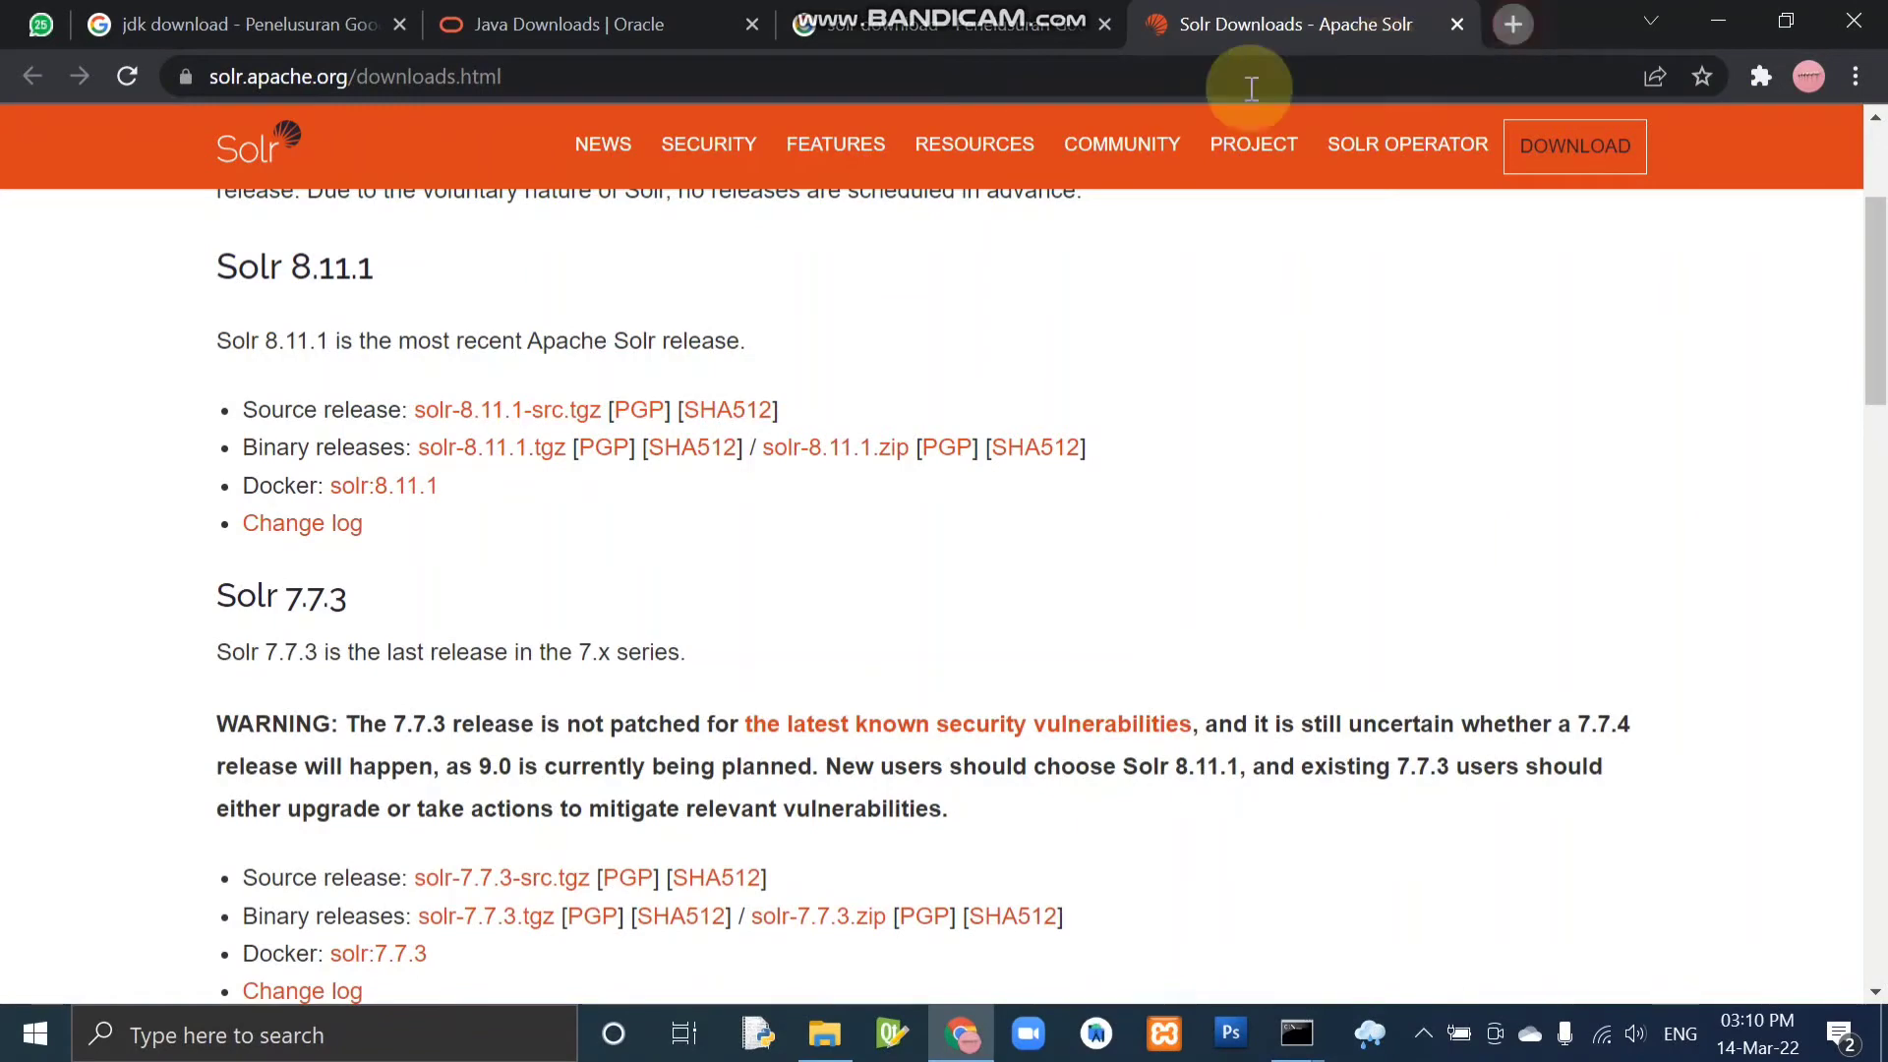
text(lo)
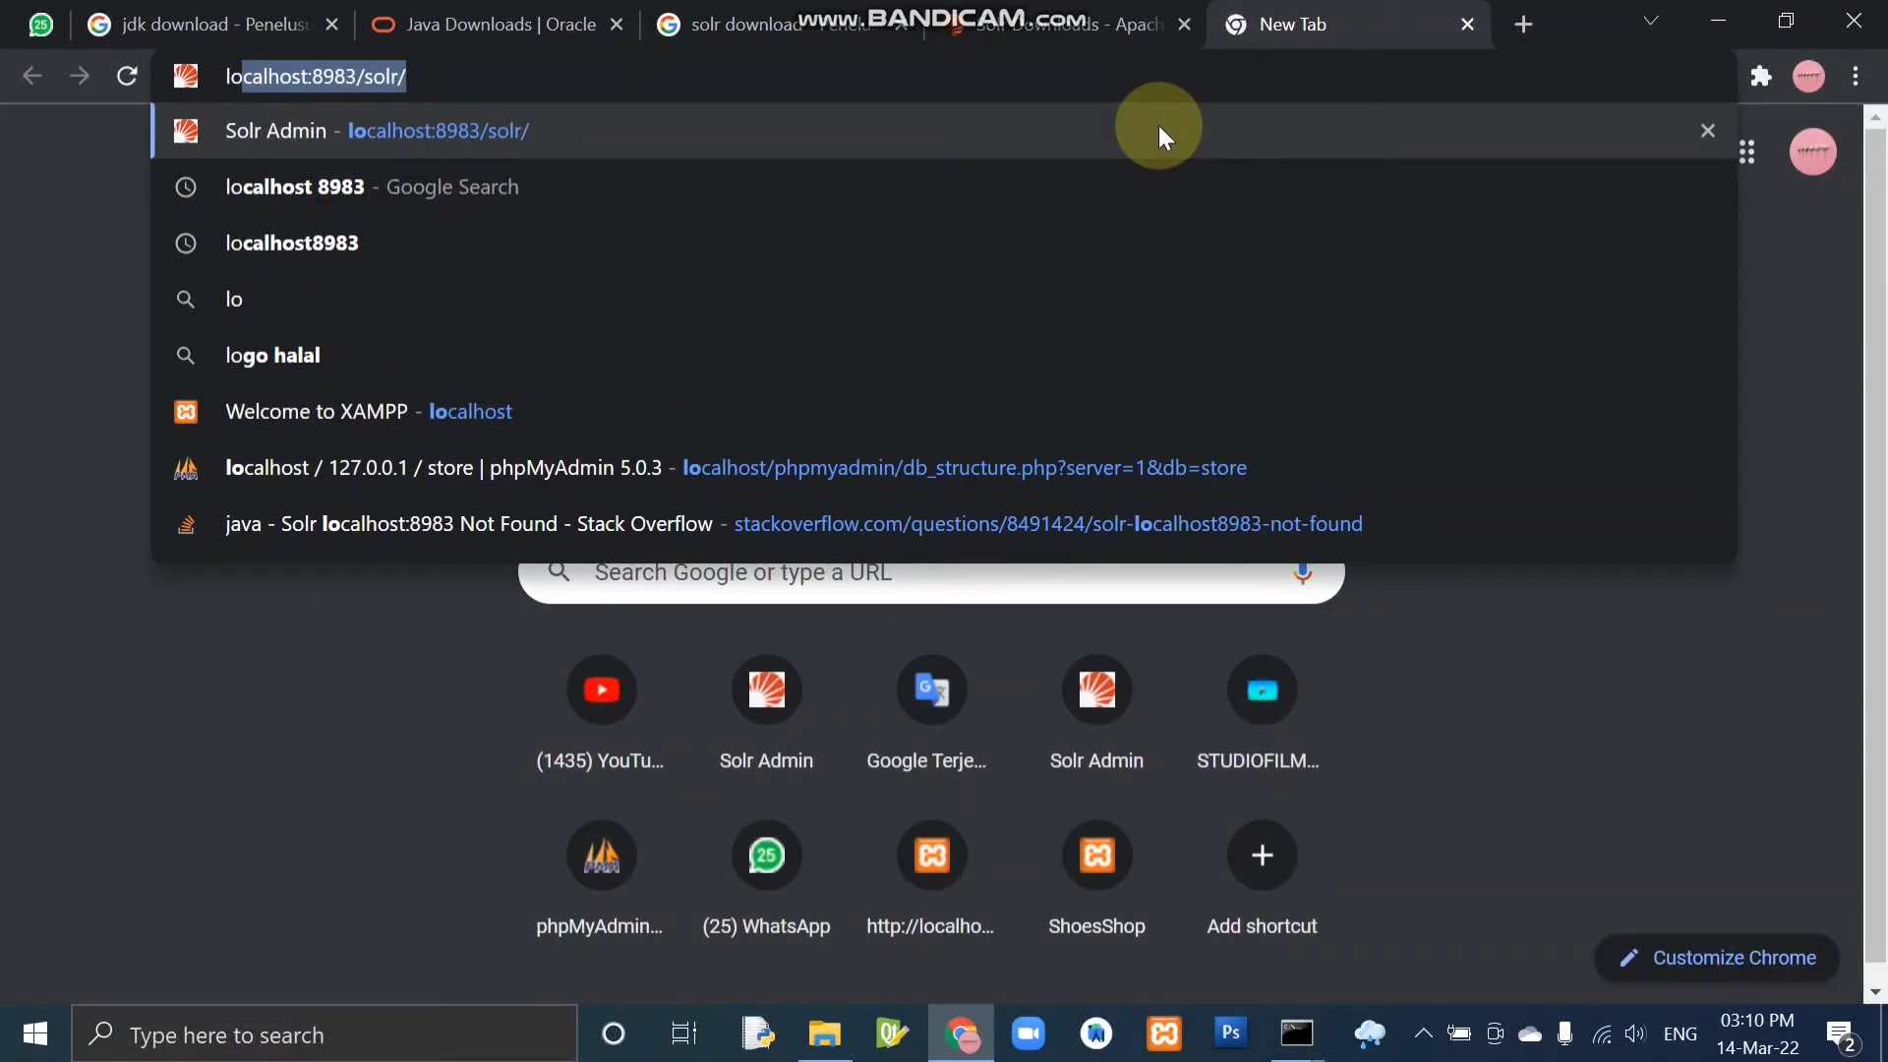
text(cal)
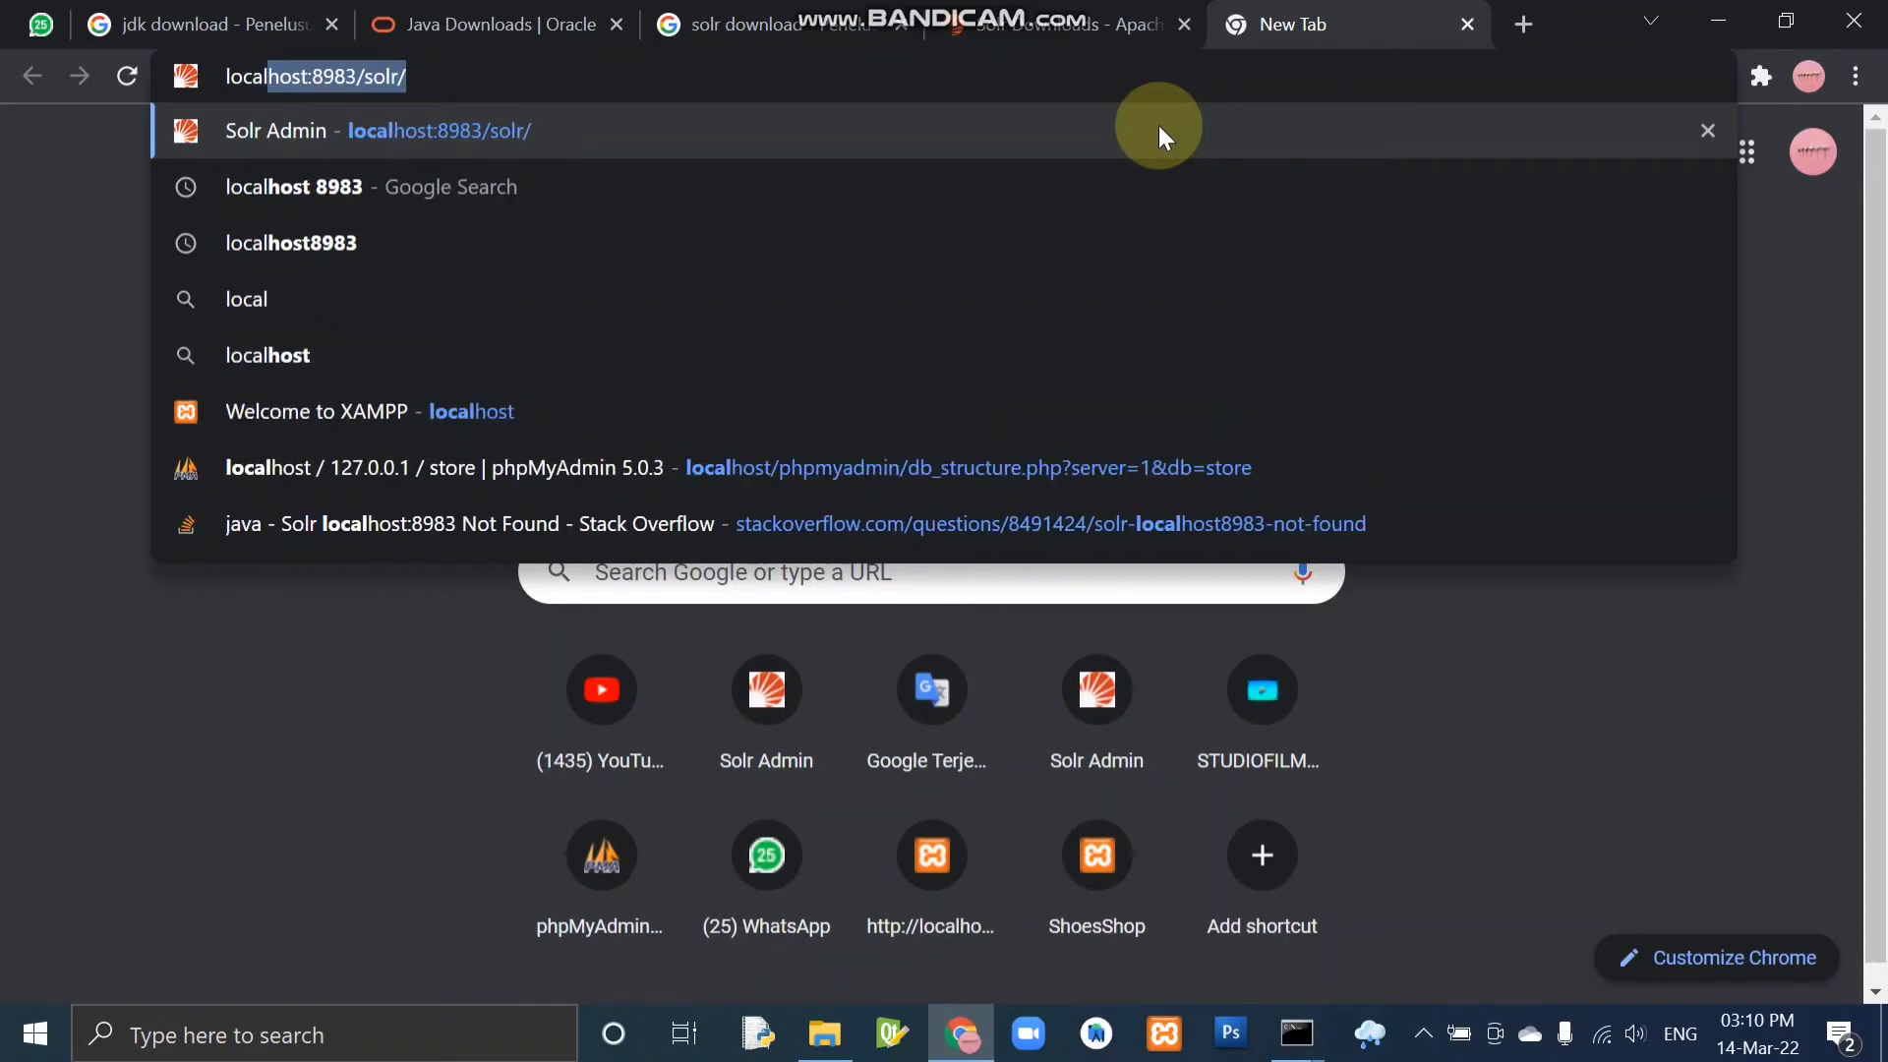
text(host)
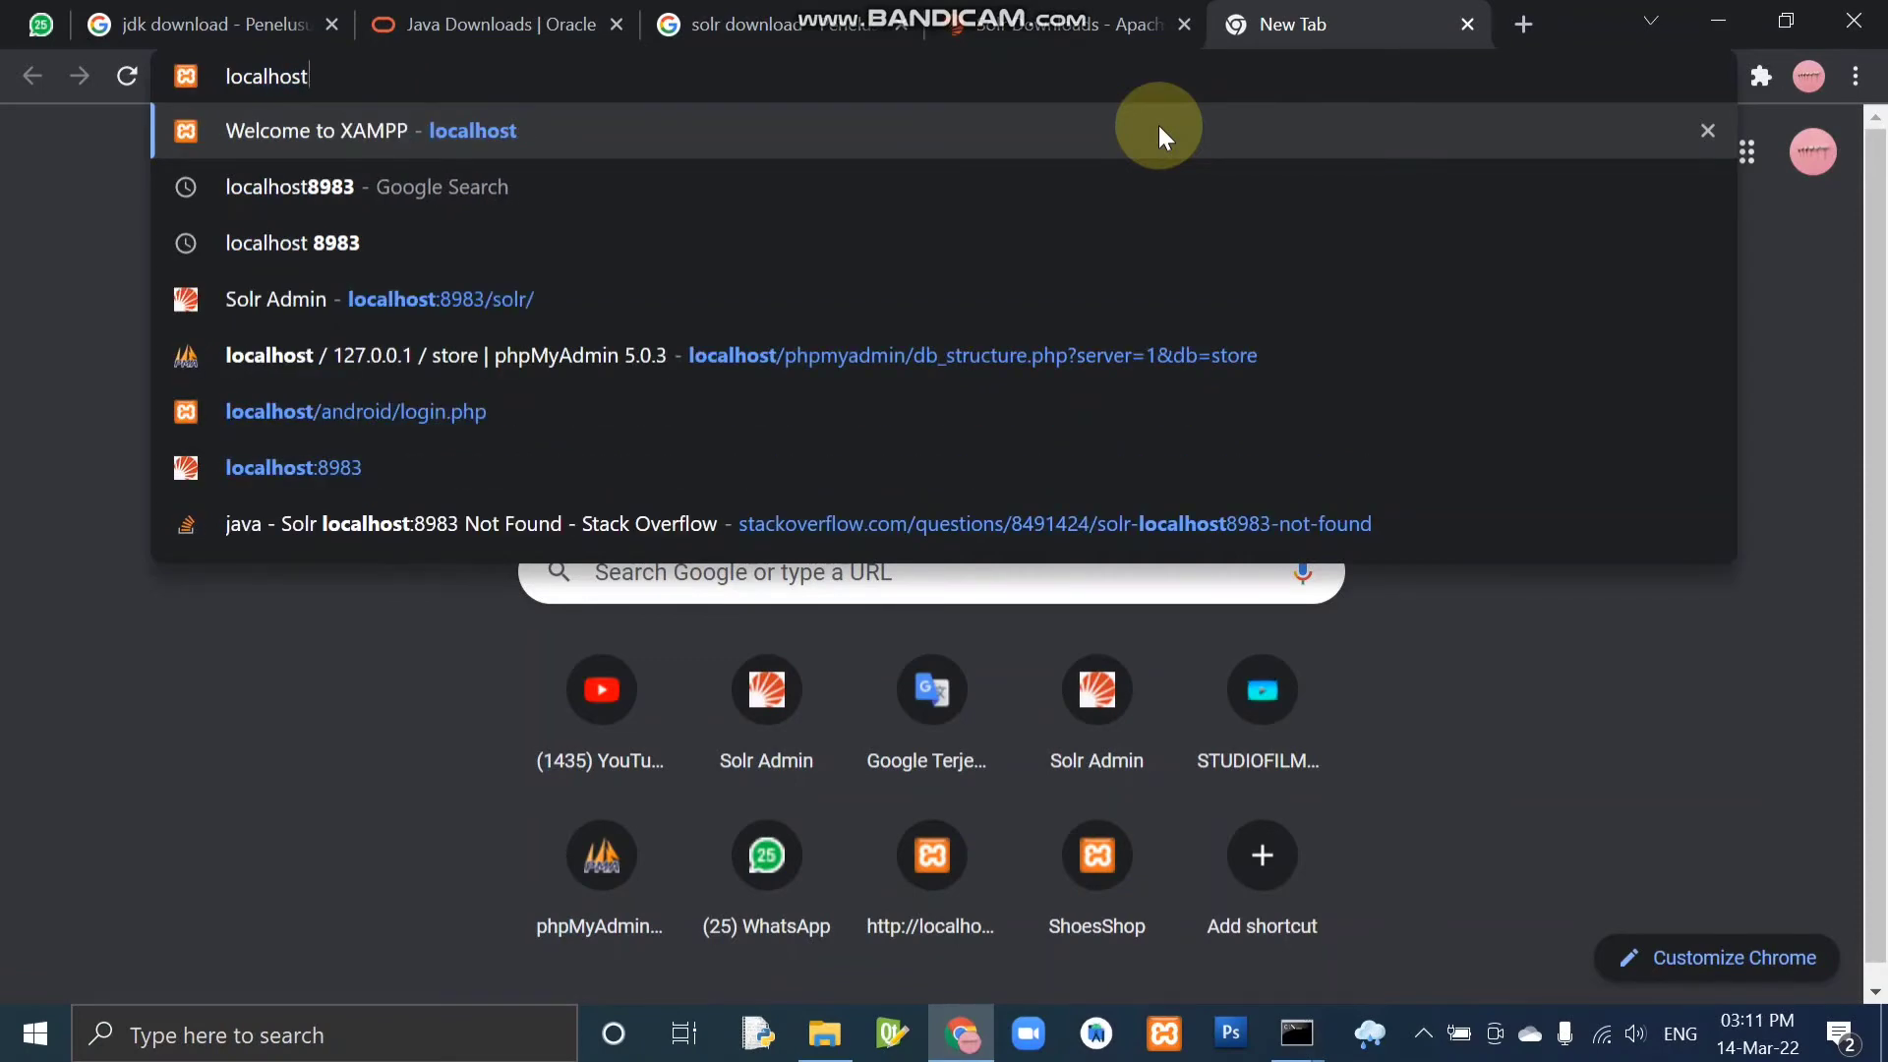
key(BackSpace)
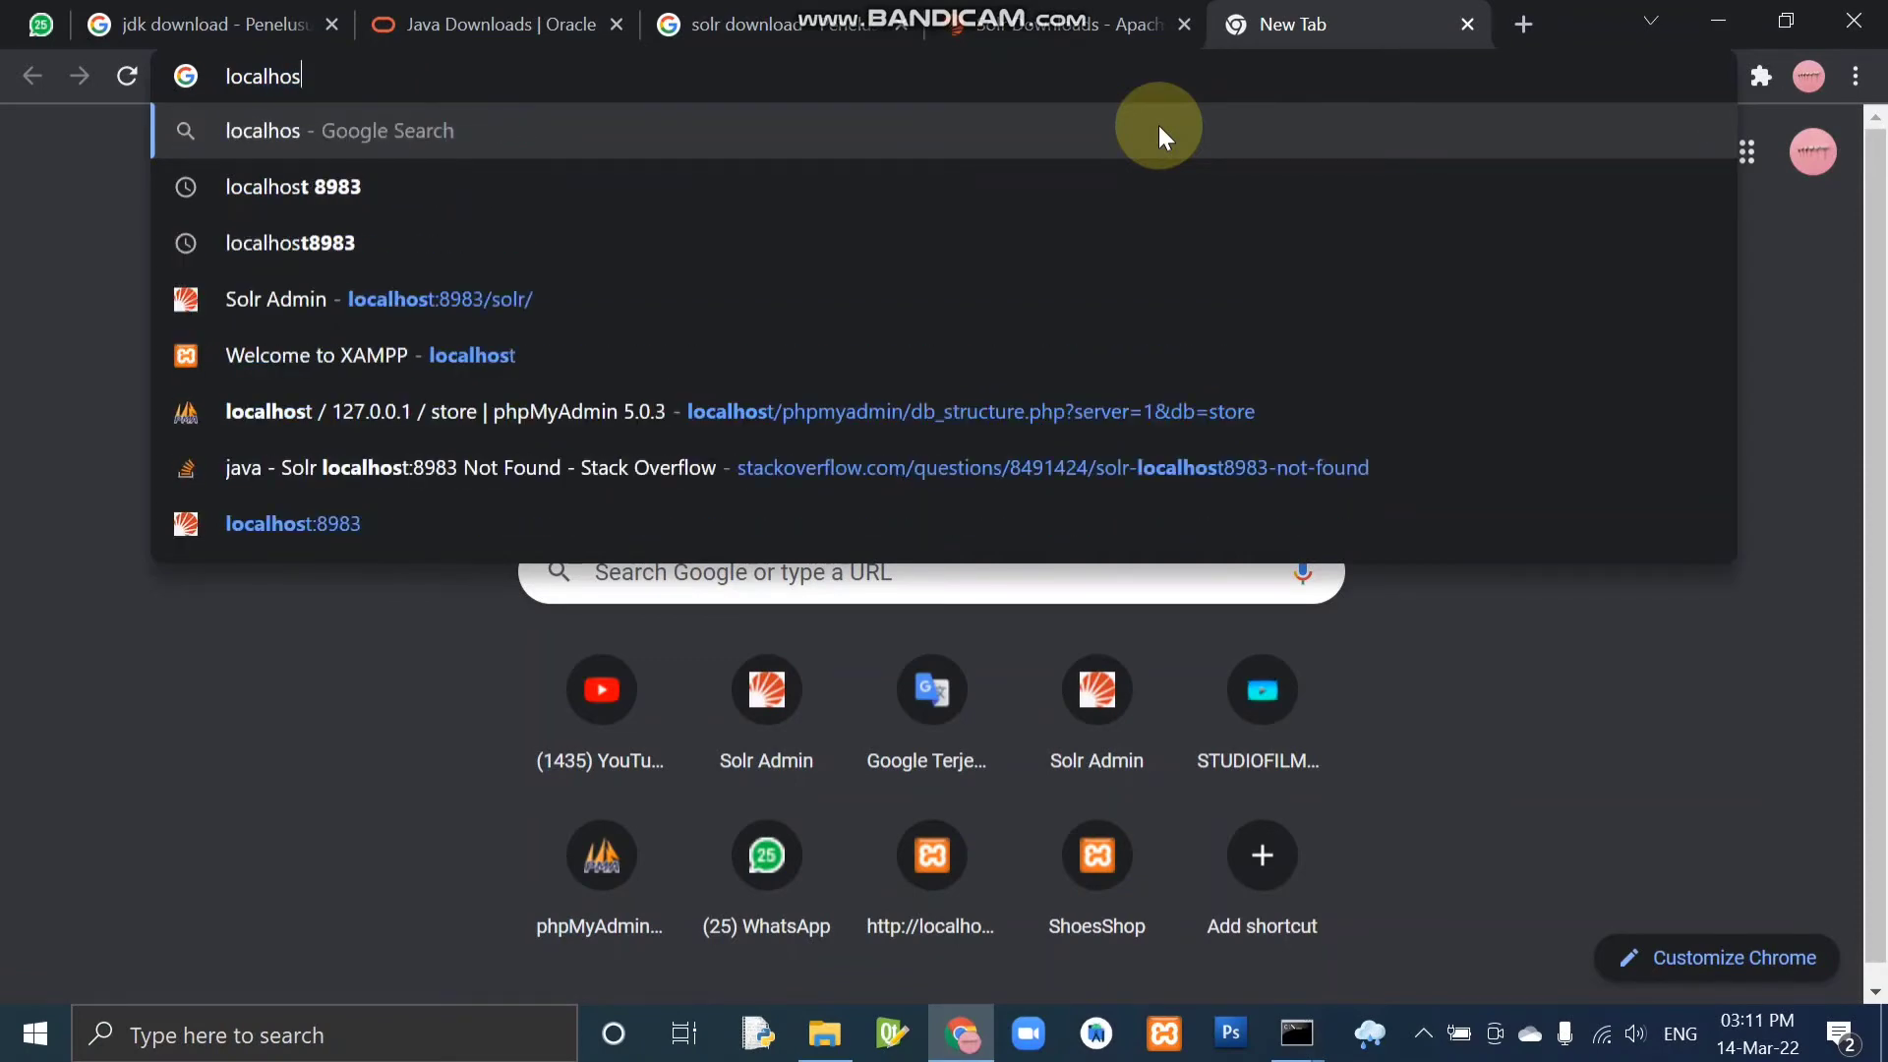
text(t)
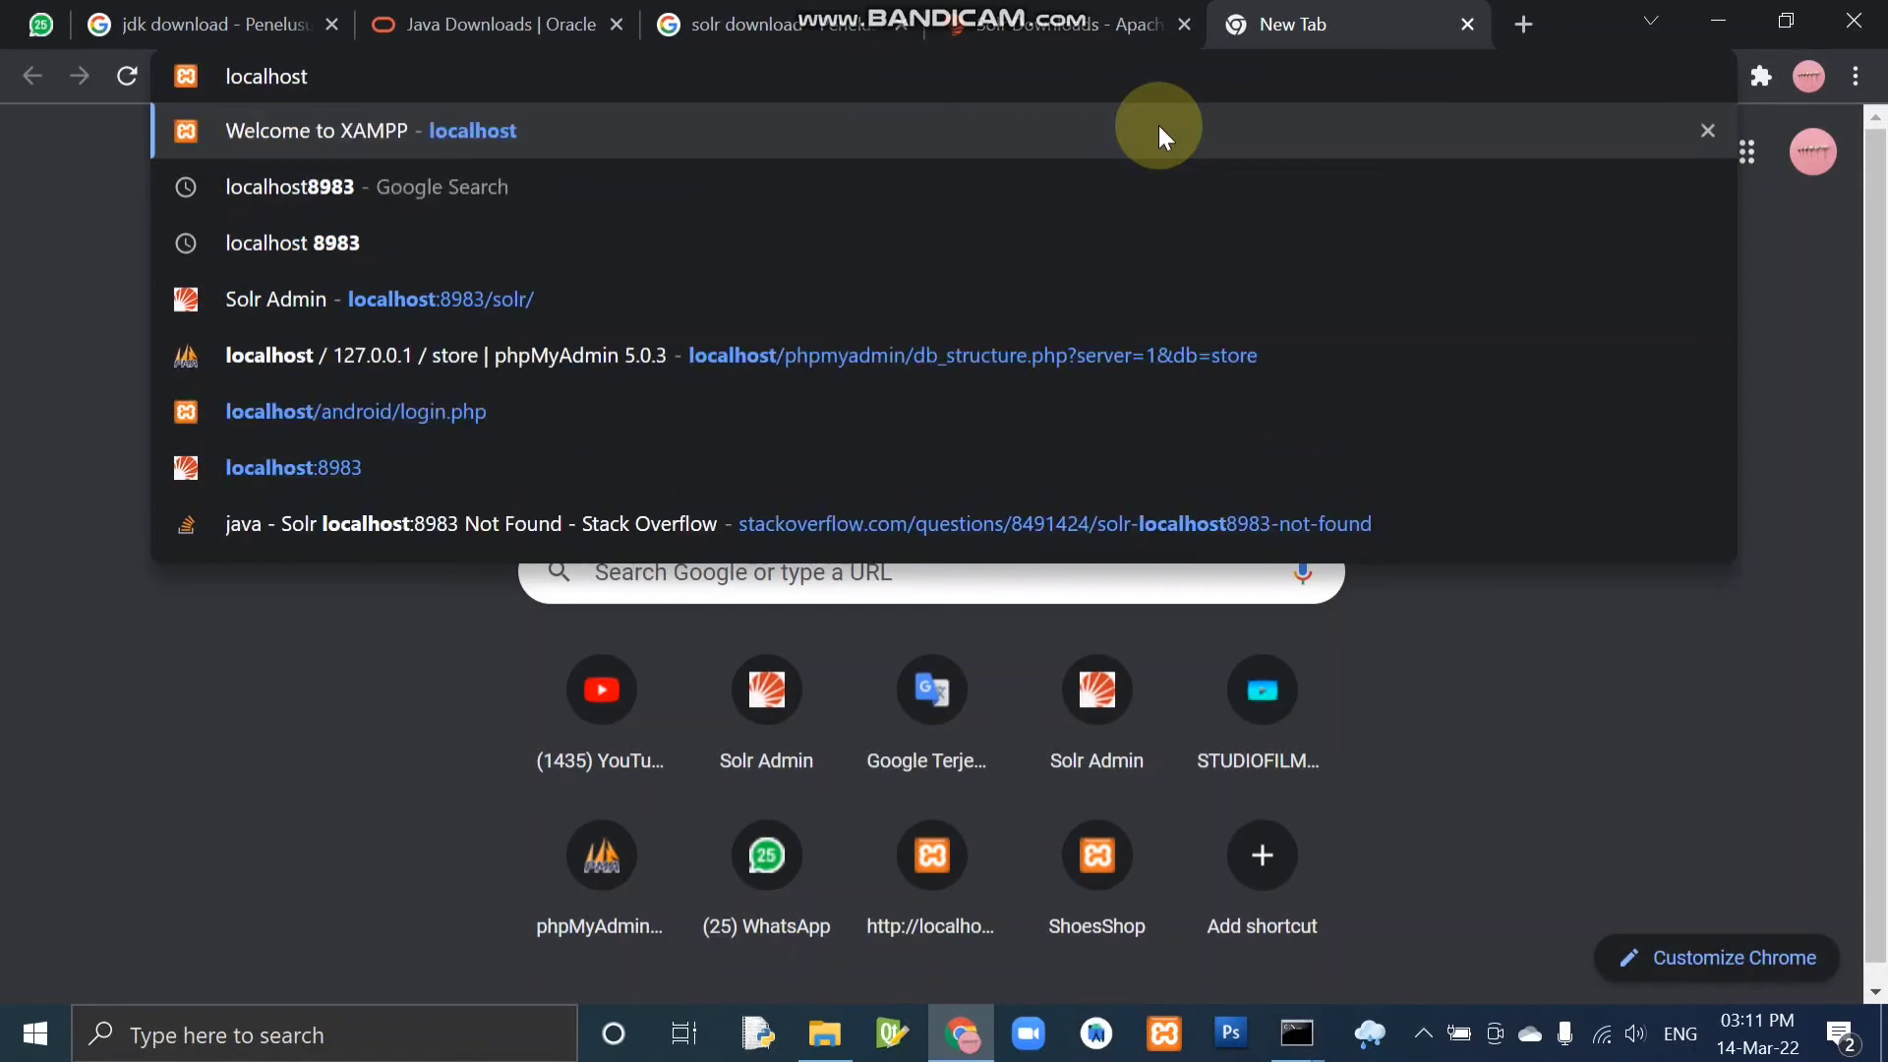
text(:)
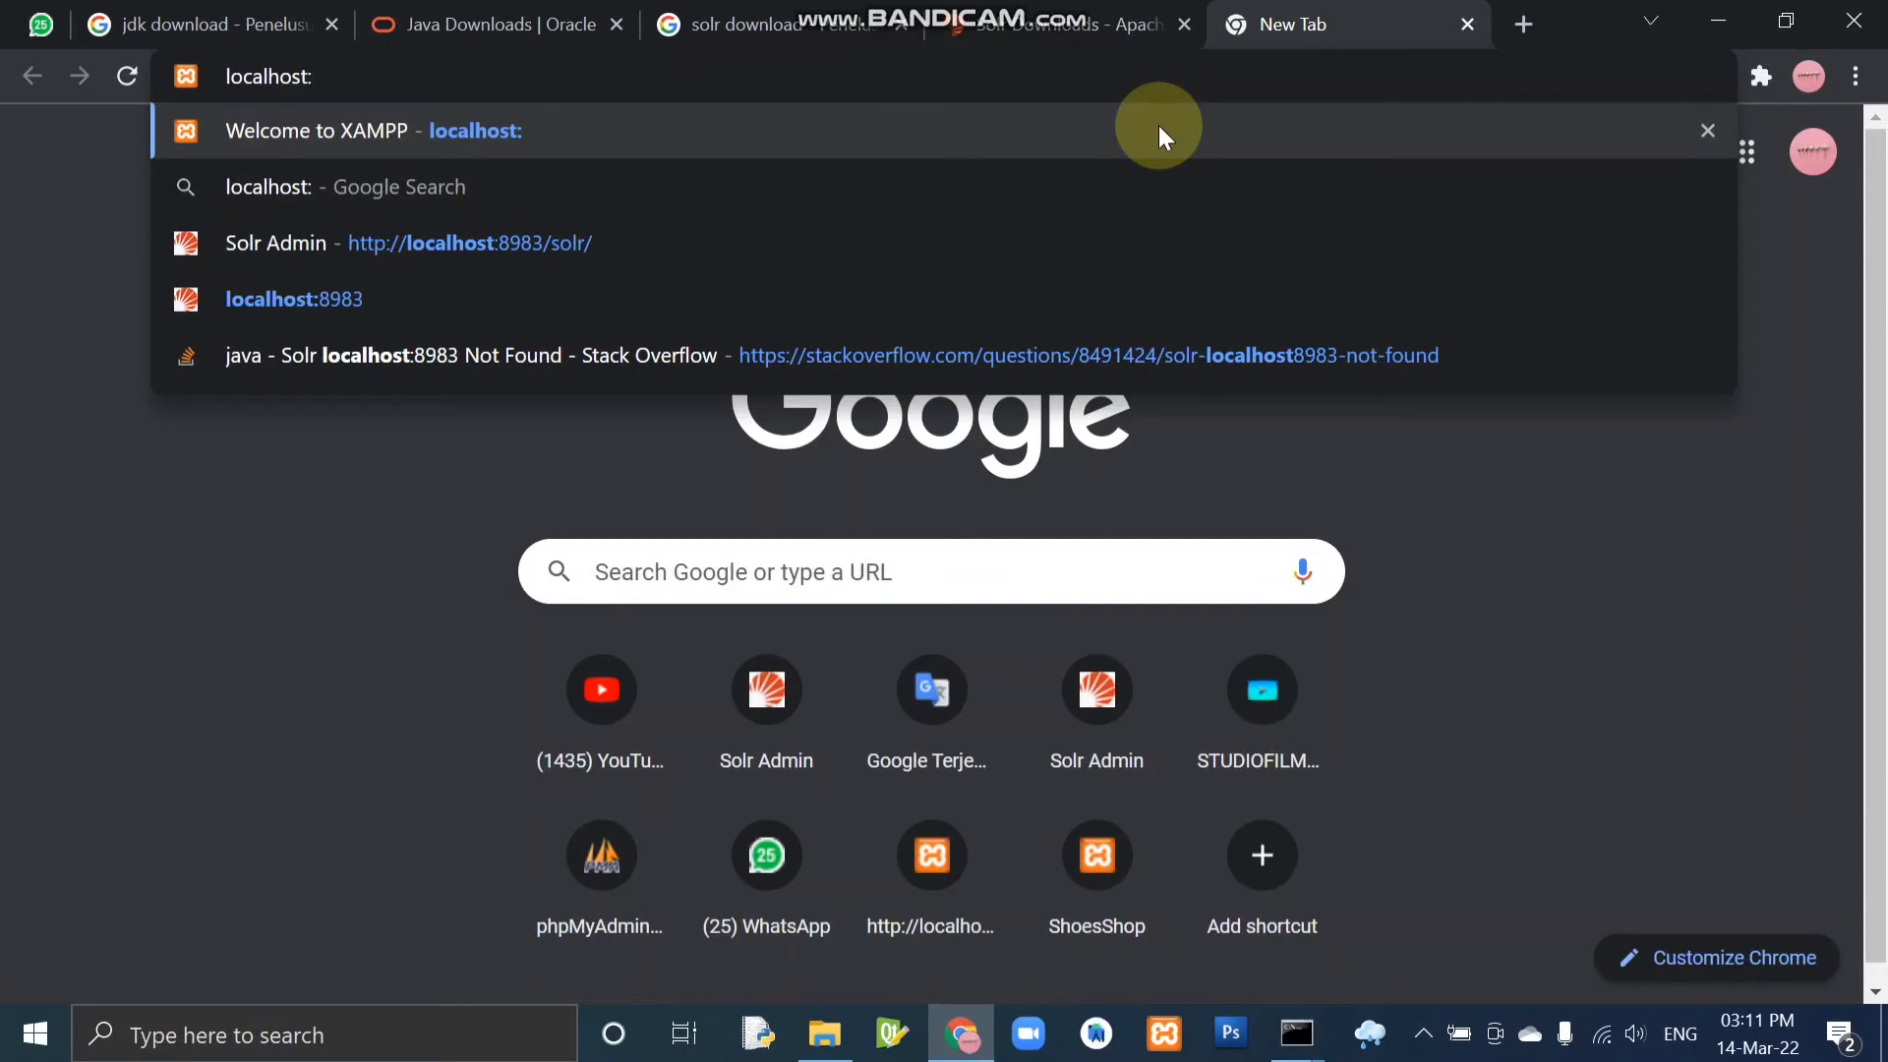
text(89)
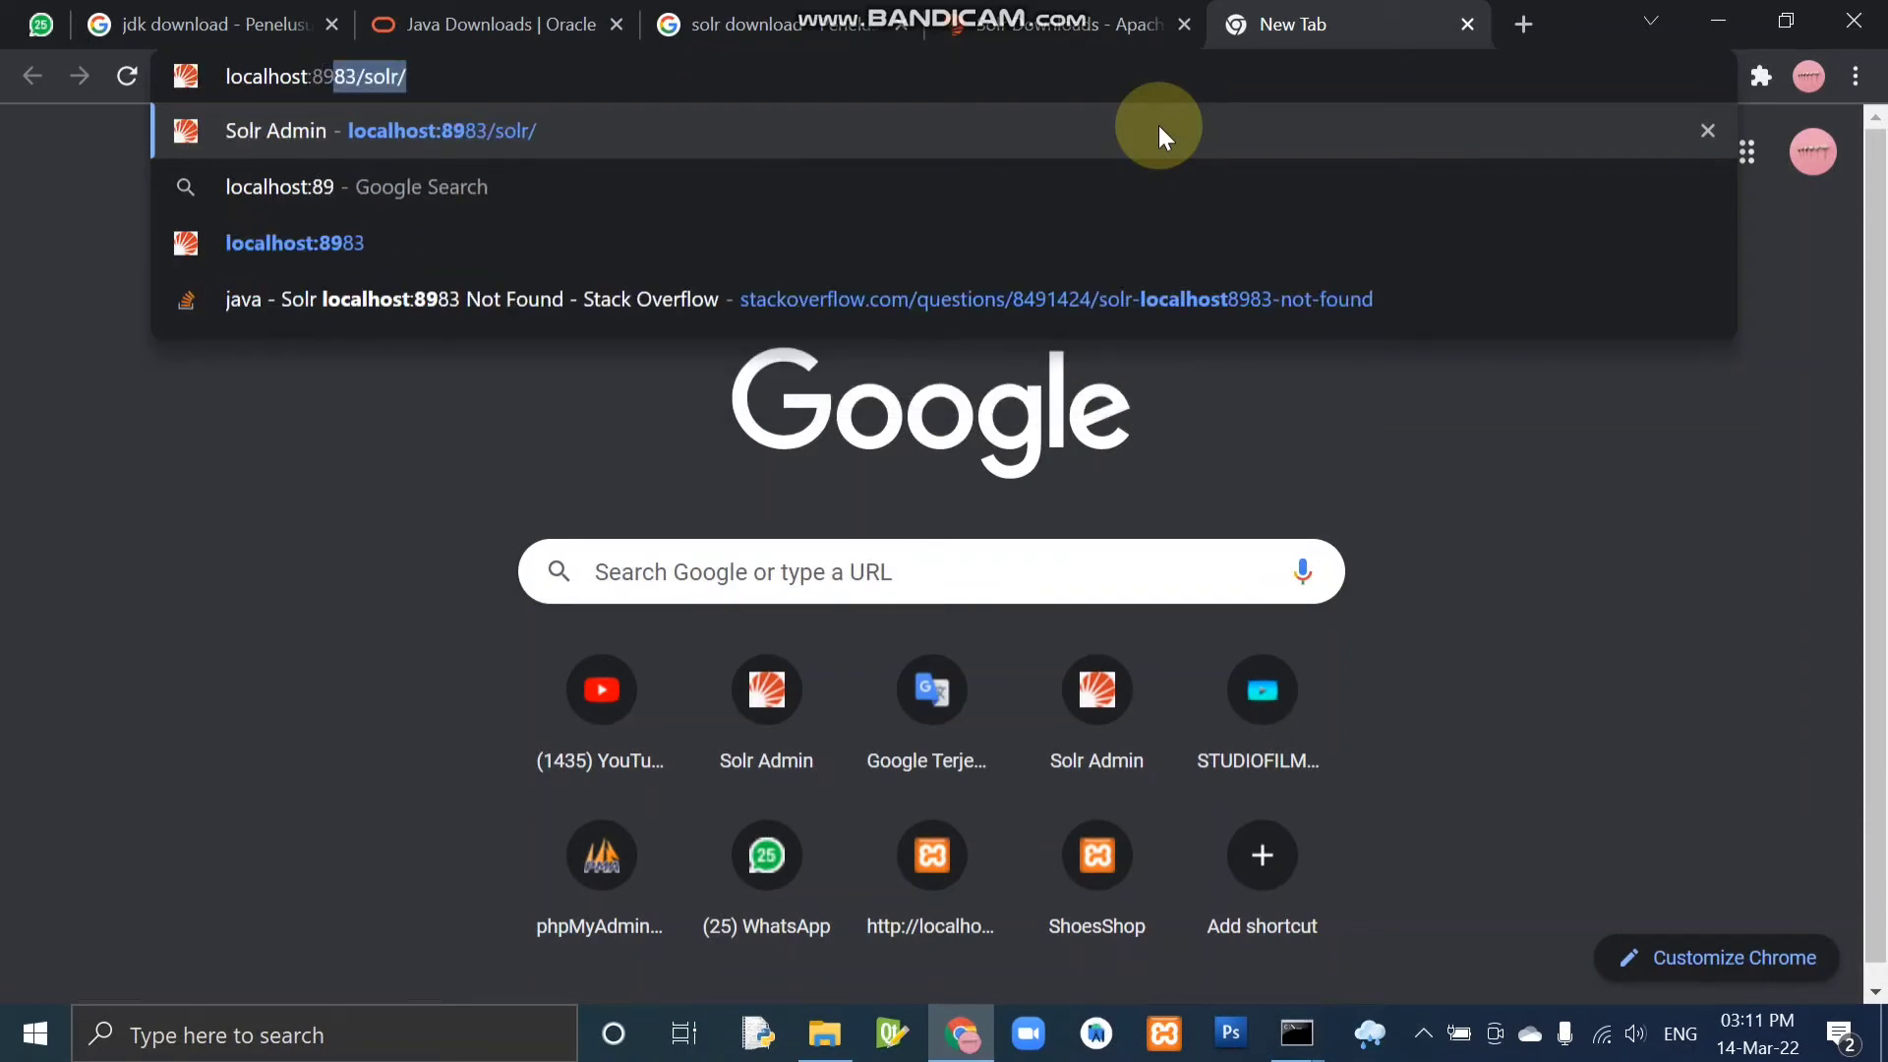
text(83)
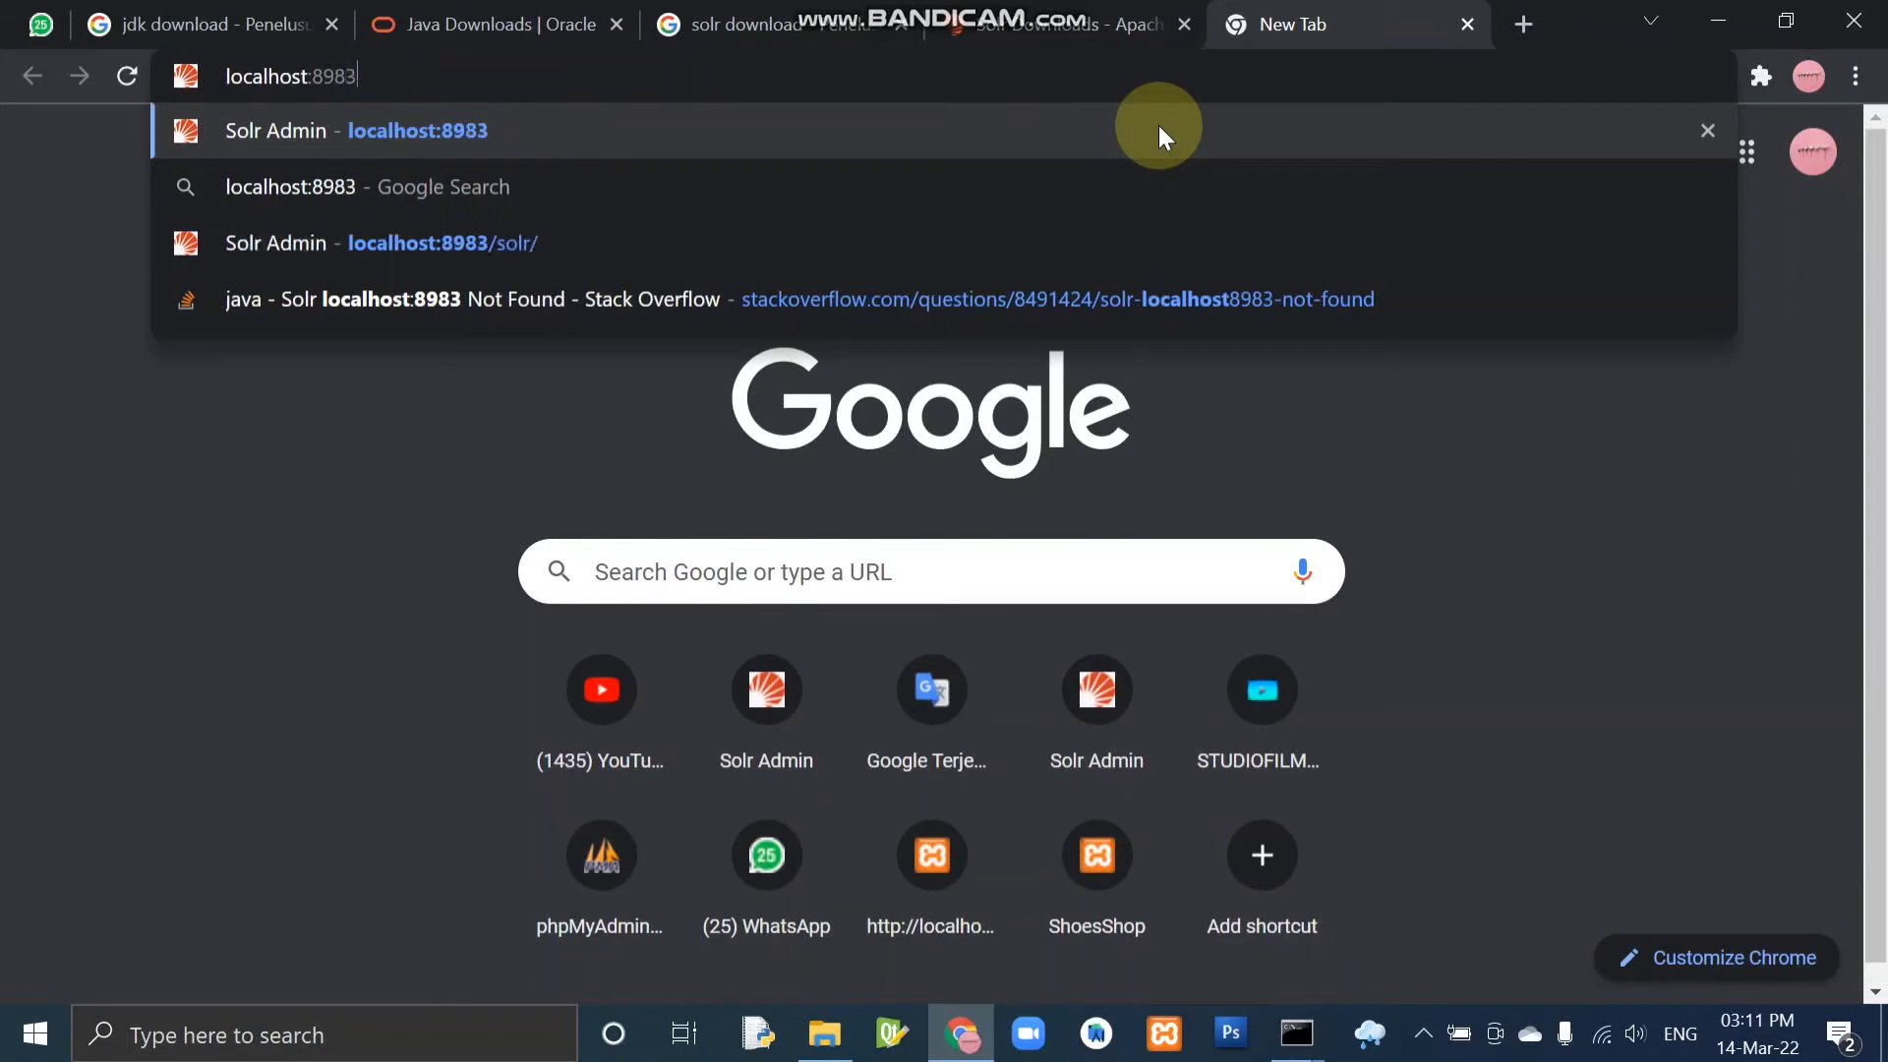
text(/solr)
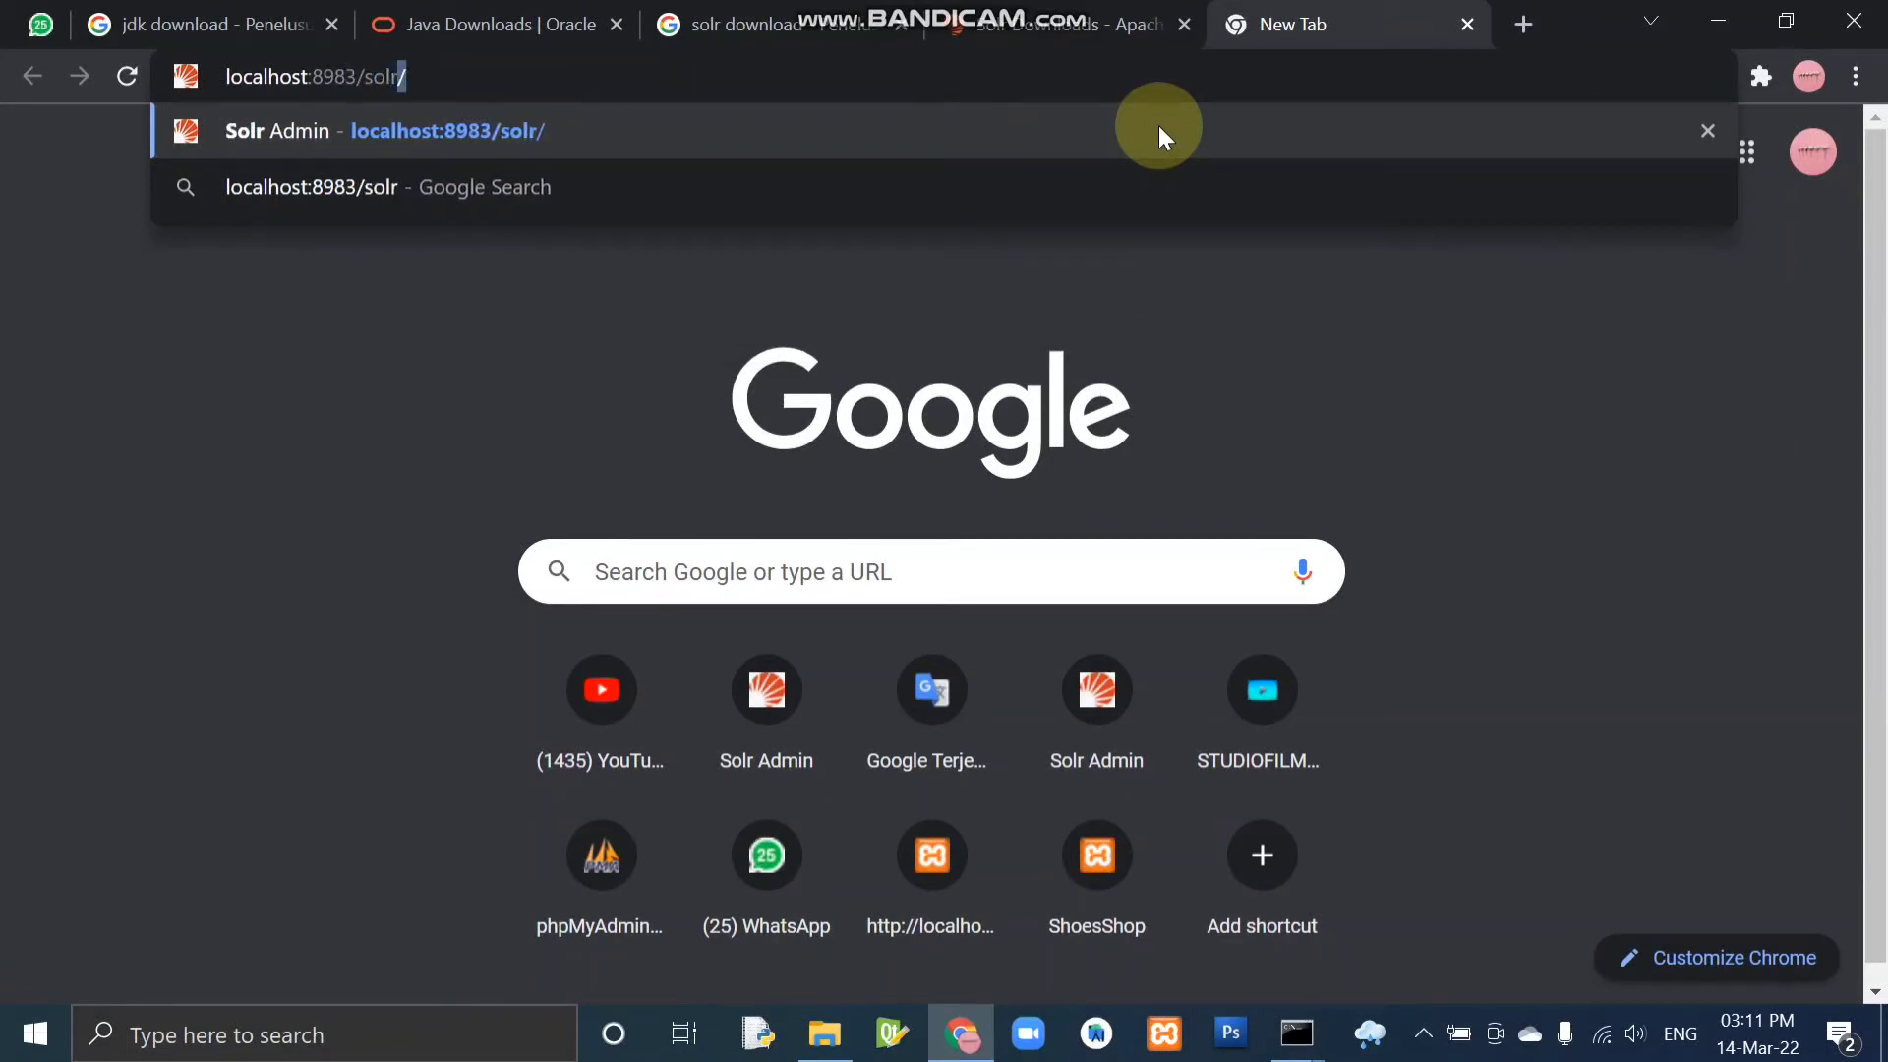
text(/)
key(Return)
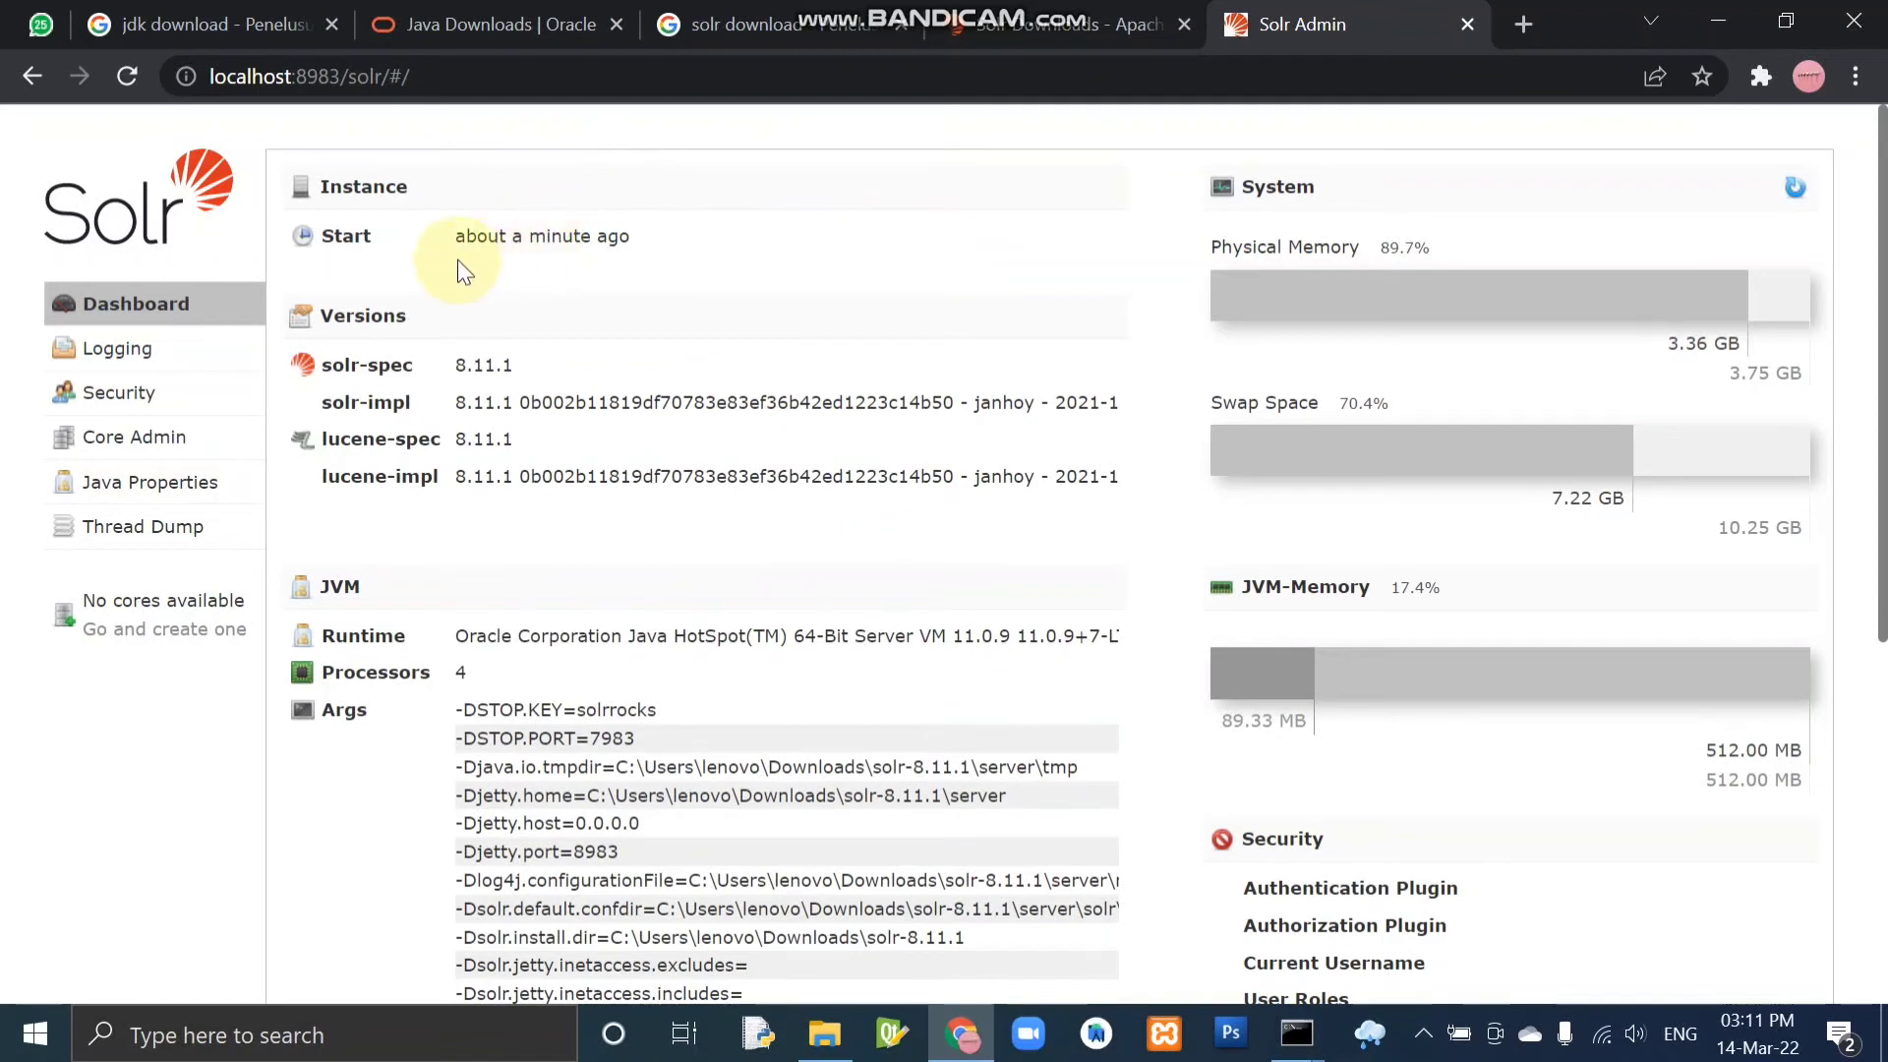
drag(320, 243, 659, 236)
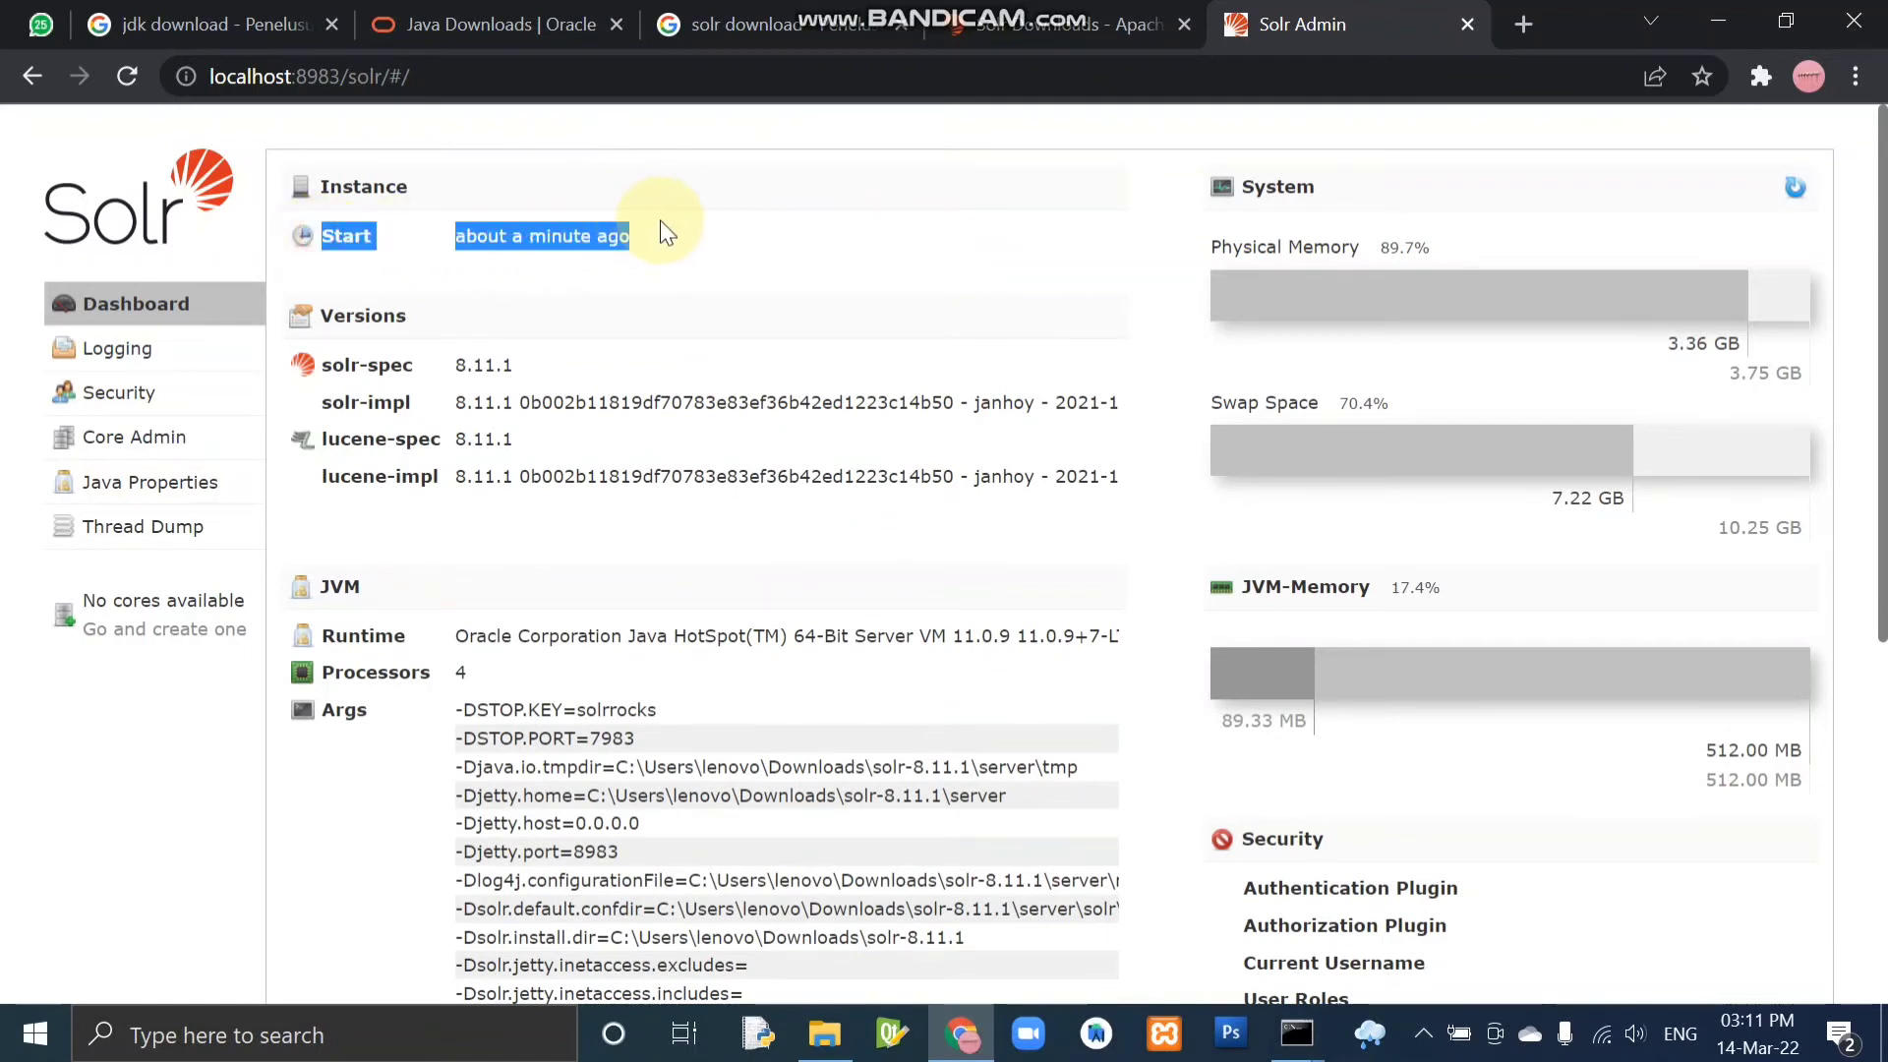
Clear the text selection and look through the Solr dashboard's version, JVM and memory details.
click(678, 238)
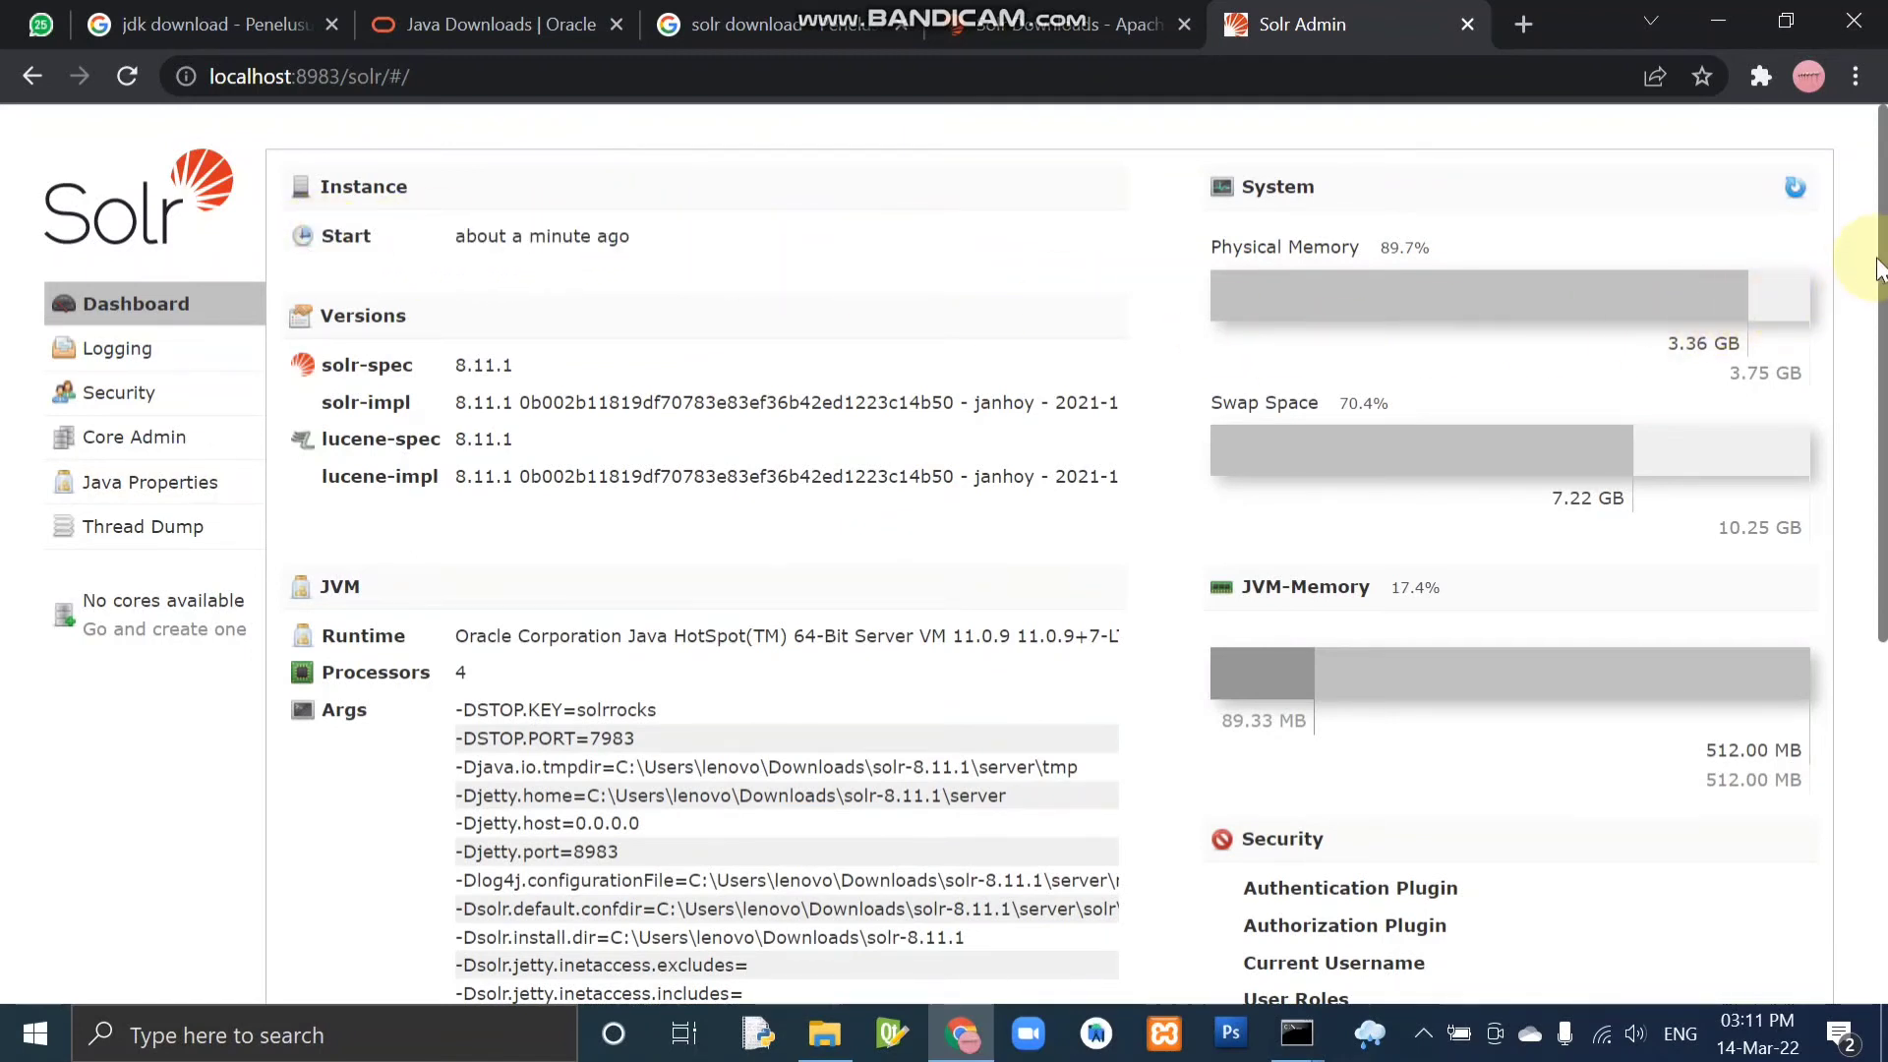
scroll(1881, 311, down, 2)
drag(1883, 318, 1846, 350)
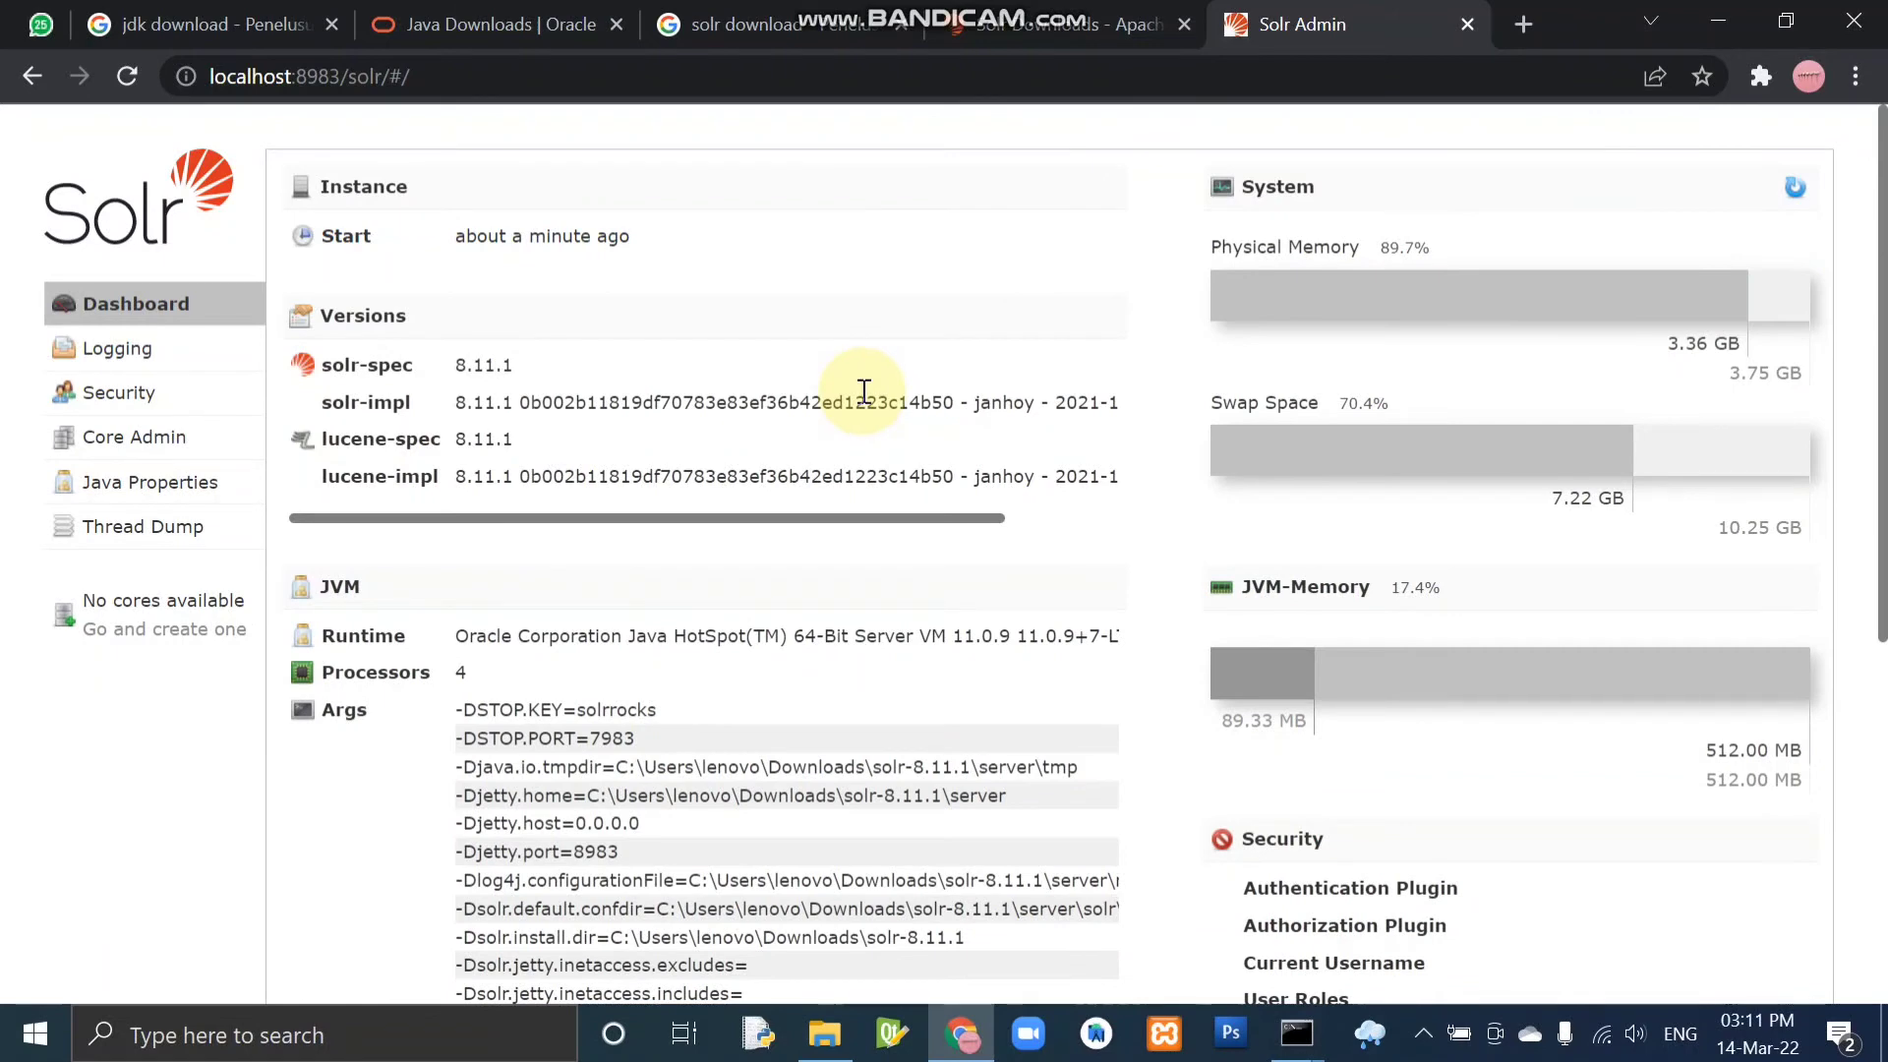
Switch to the administrator Command Prompt and stop all Solr servers by running solr stop -all.
key(alt+Tab)
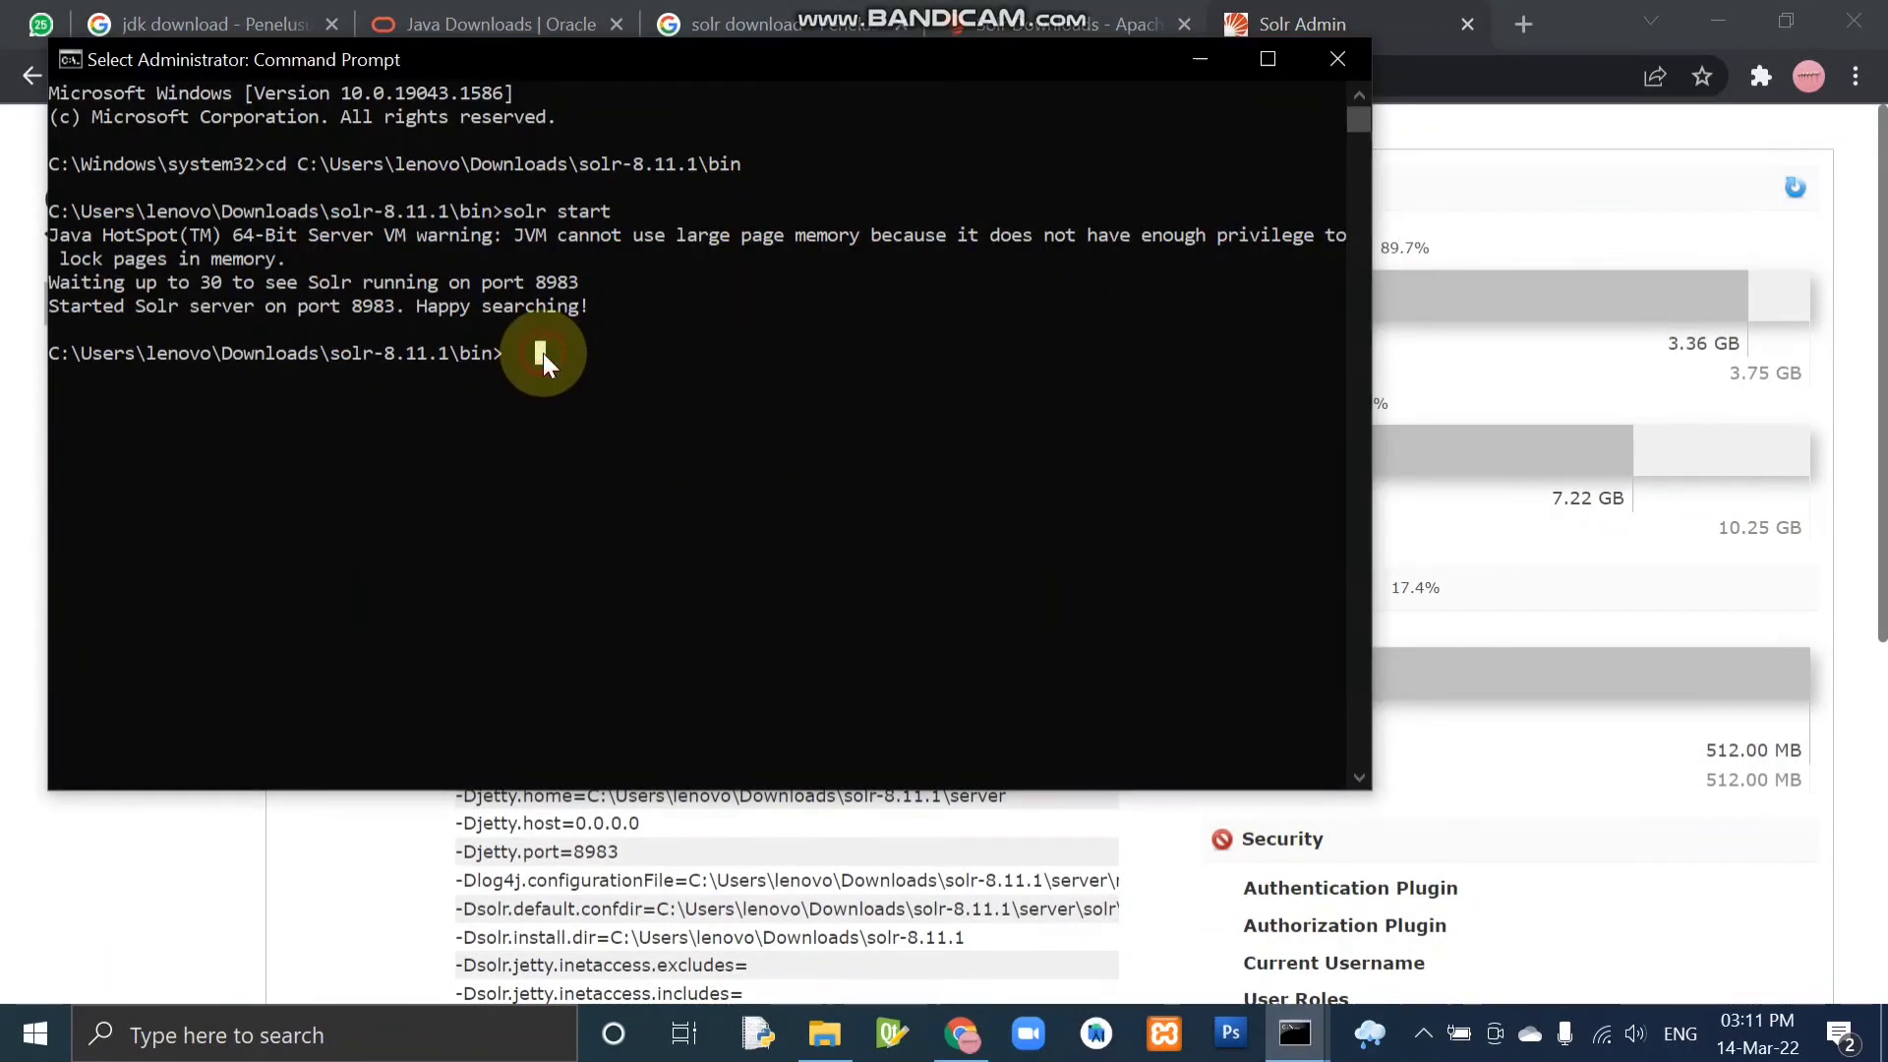
click(506, 352)
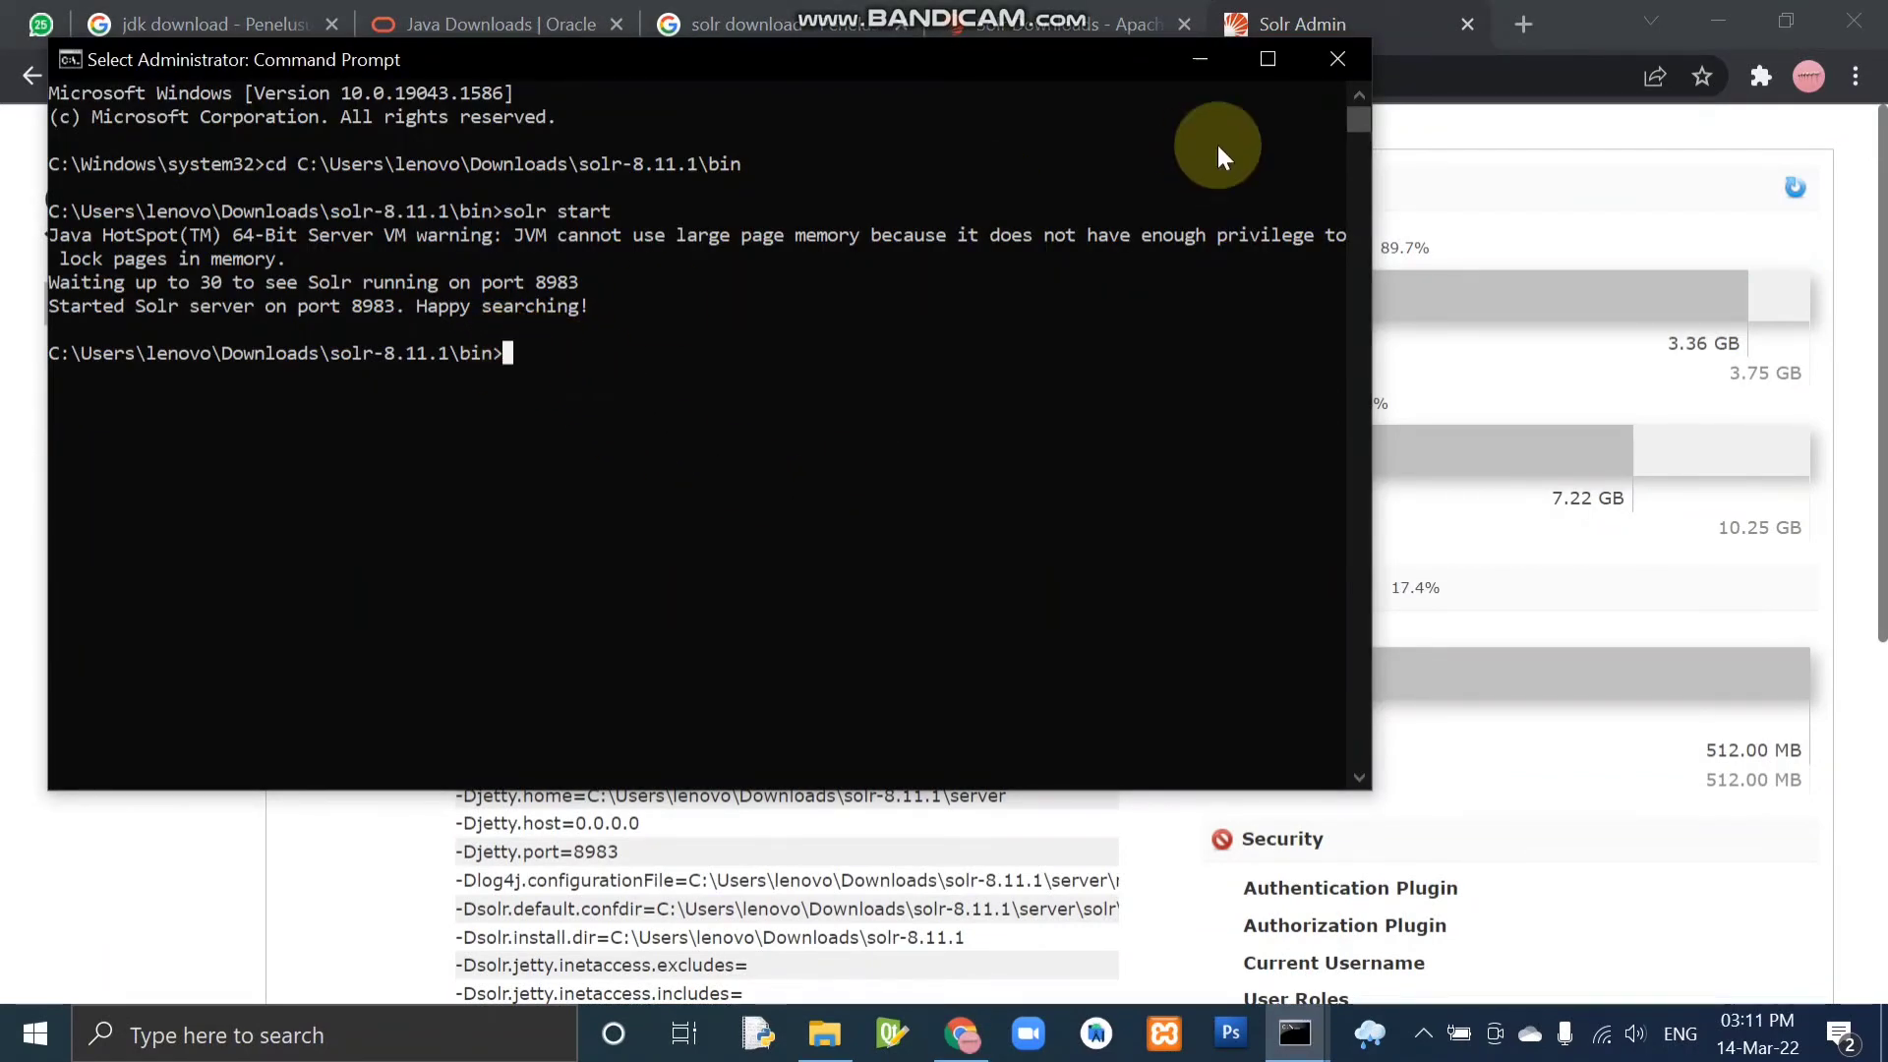
text(solr)
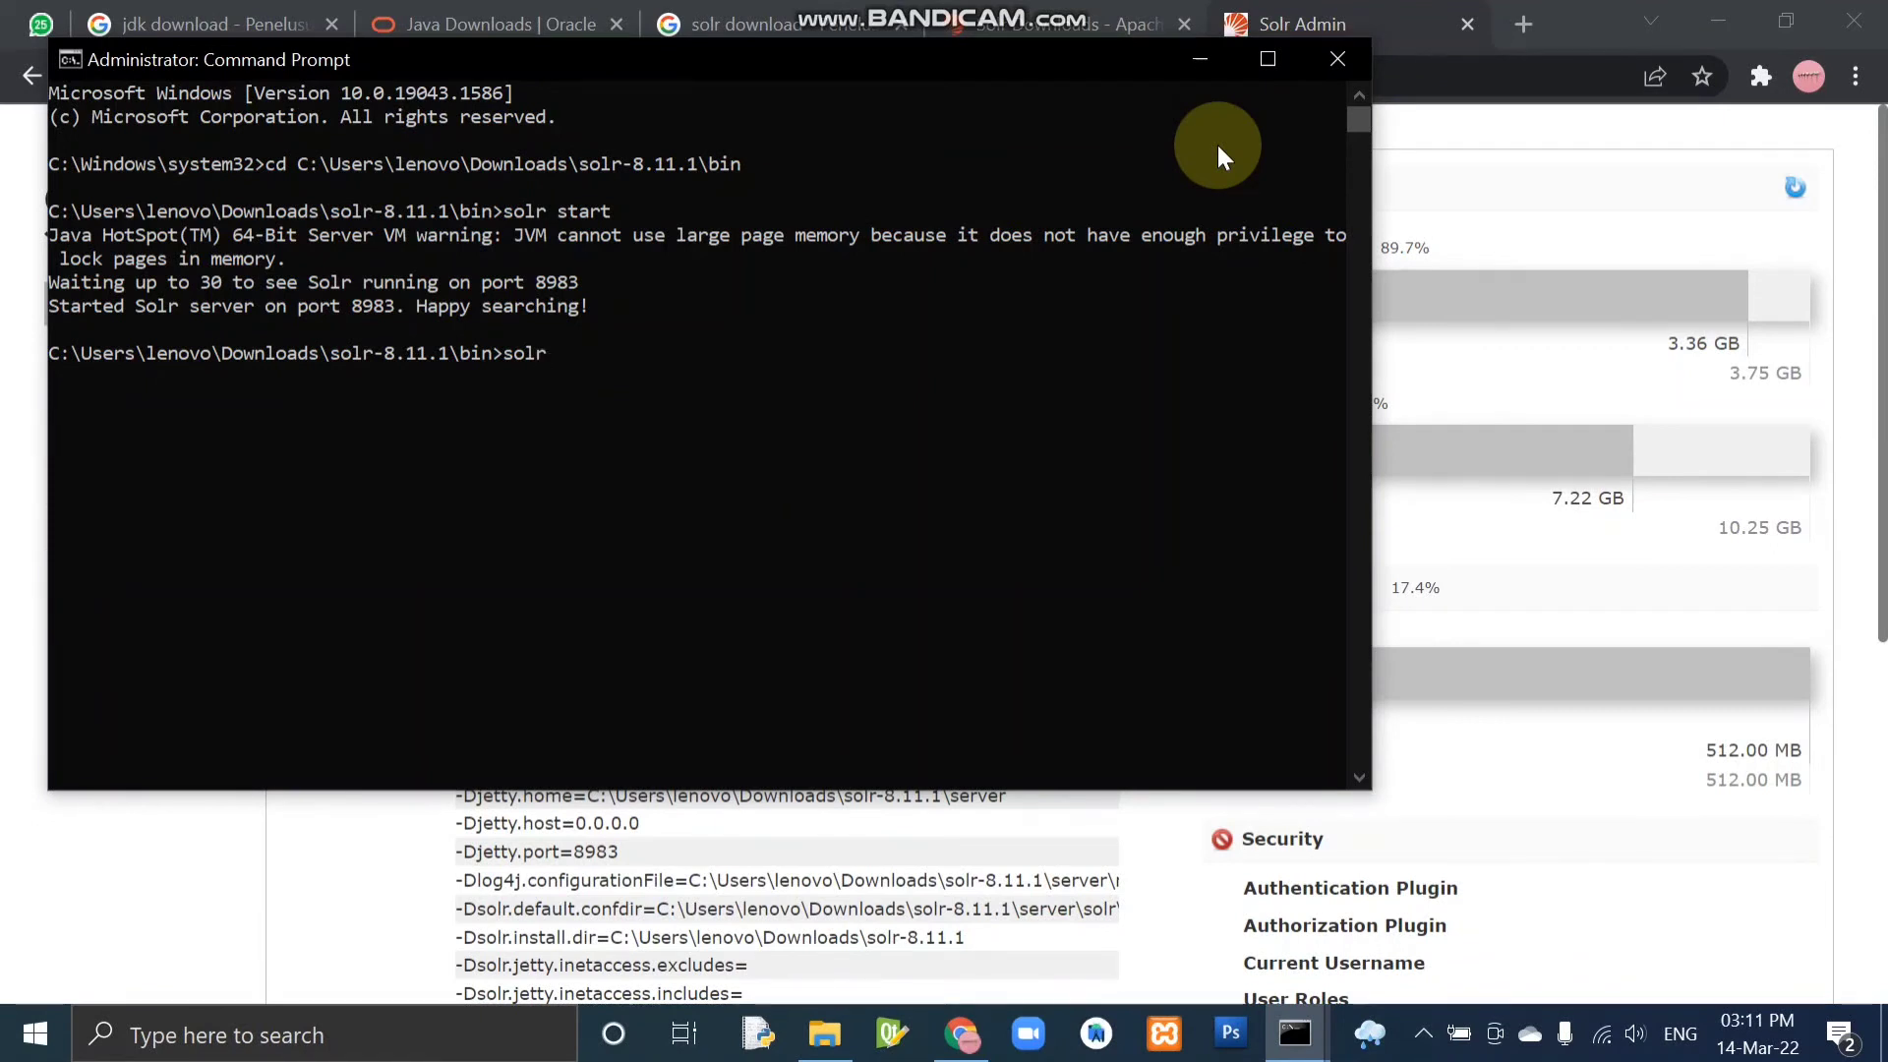
text( stop -a)
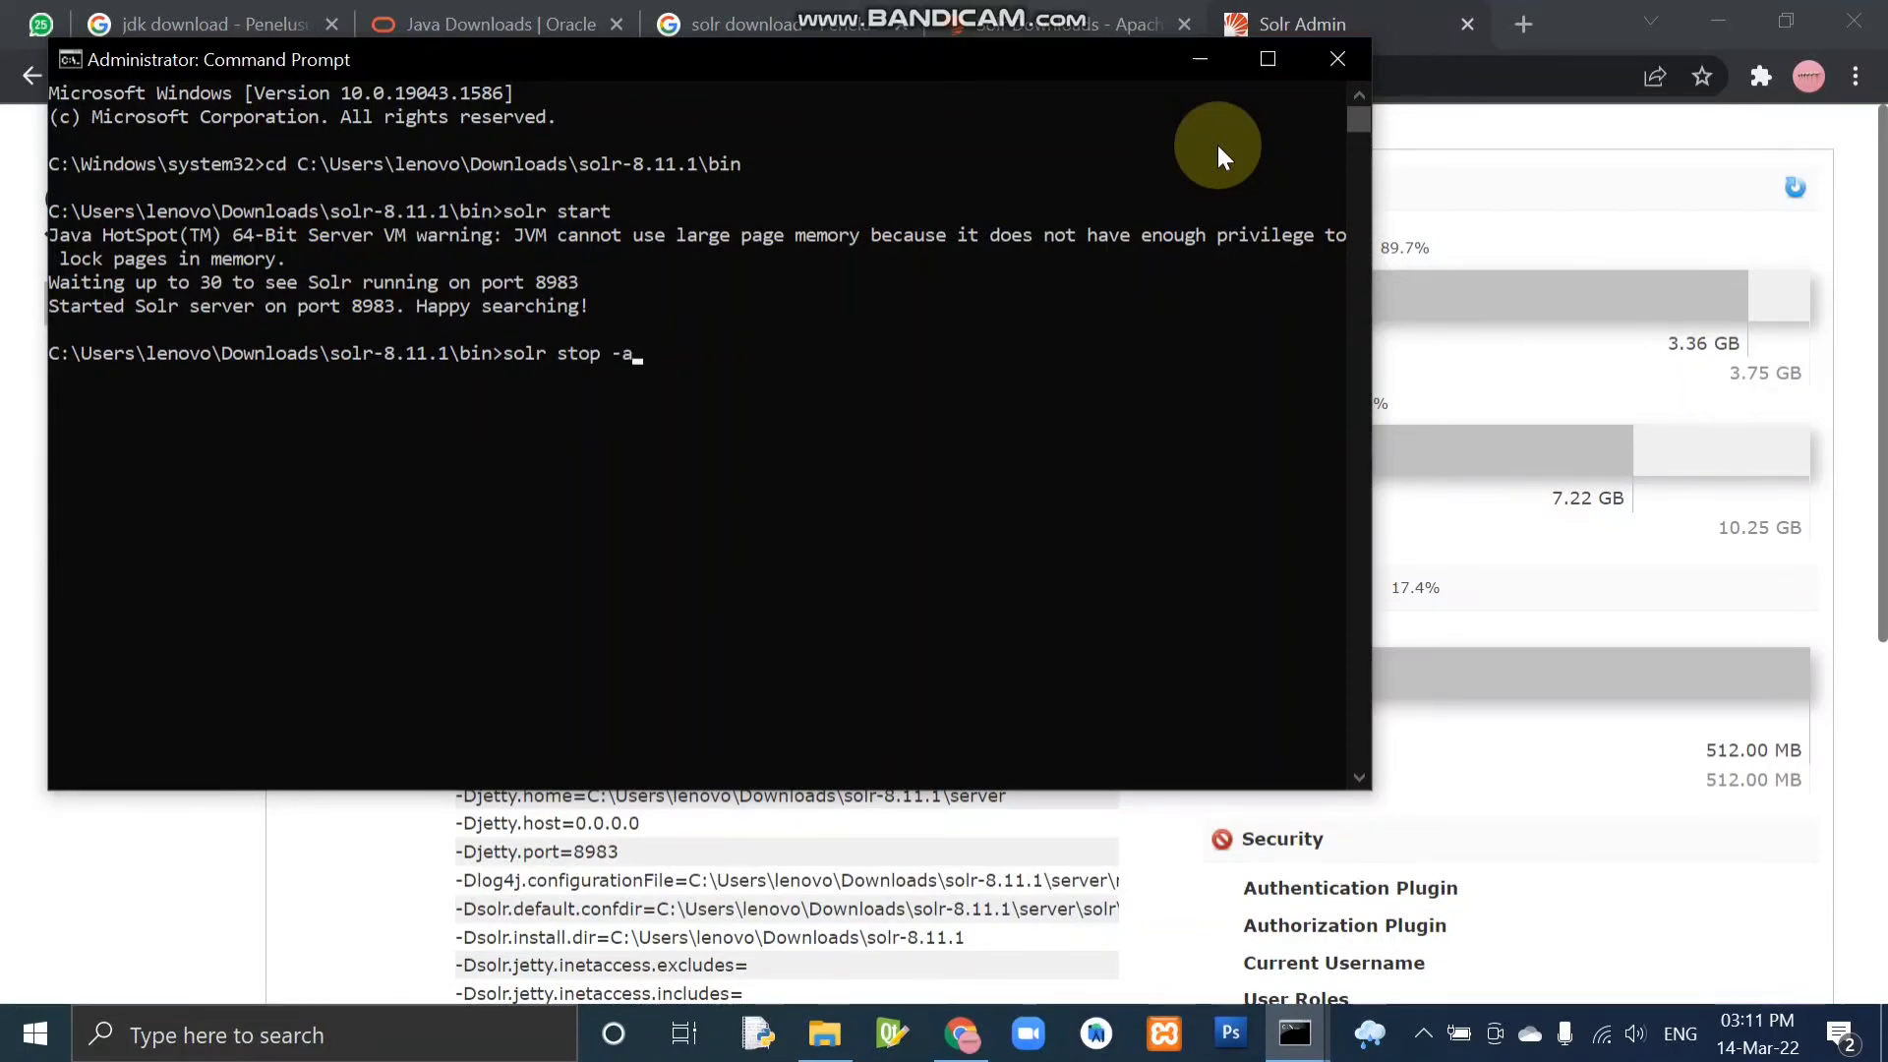
text(ll)
key(Return)
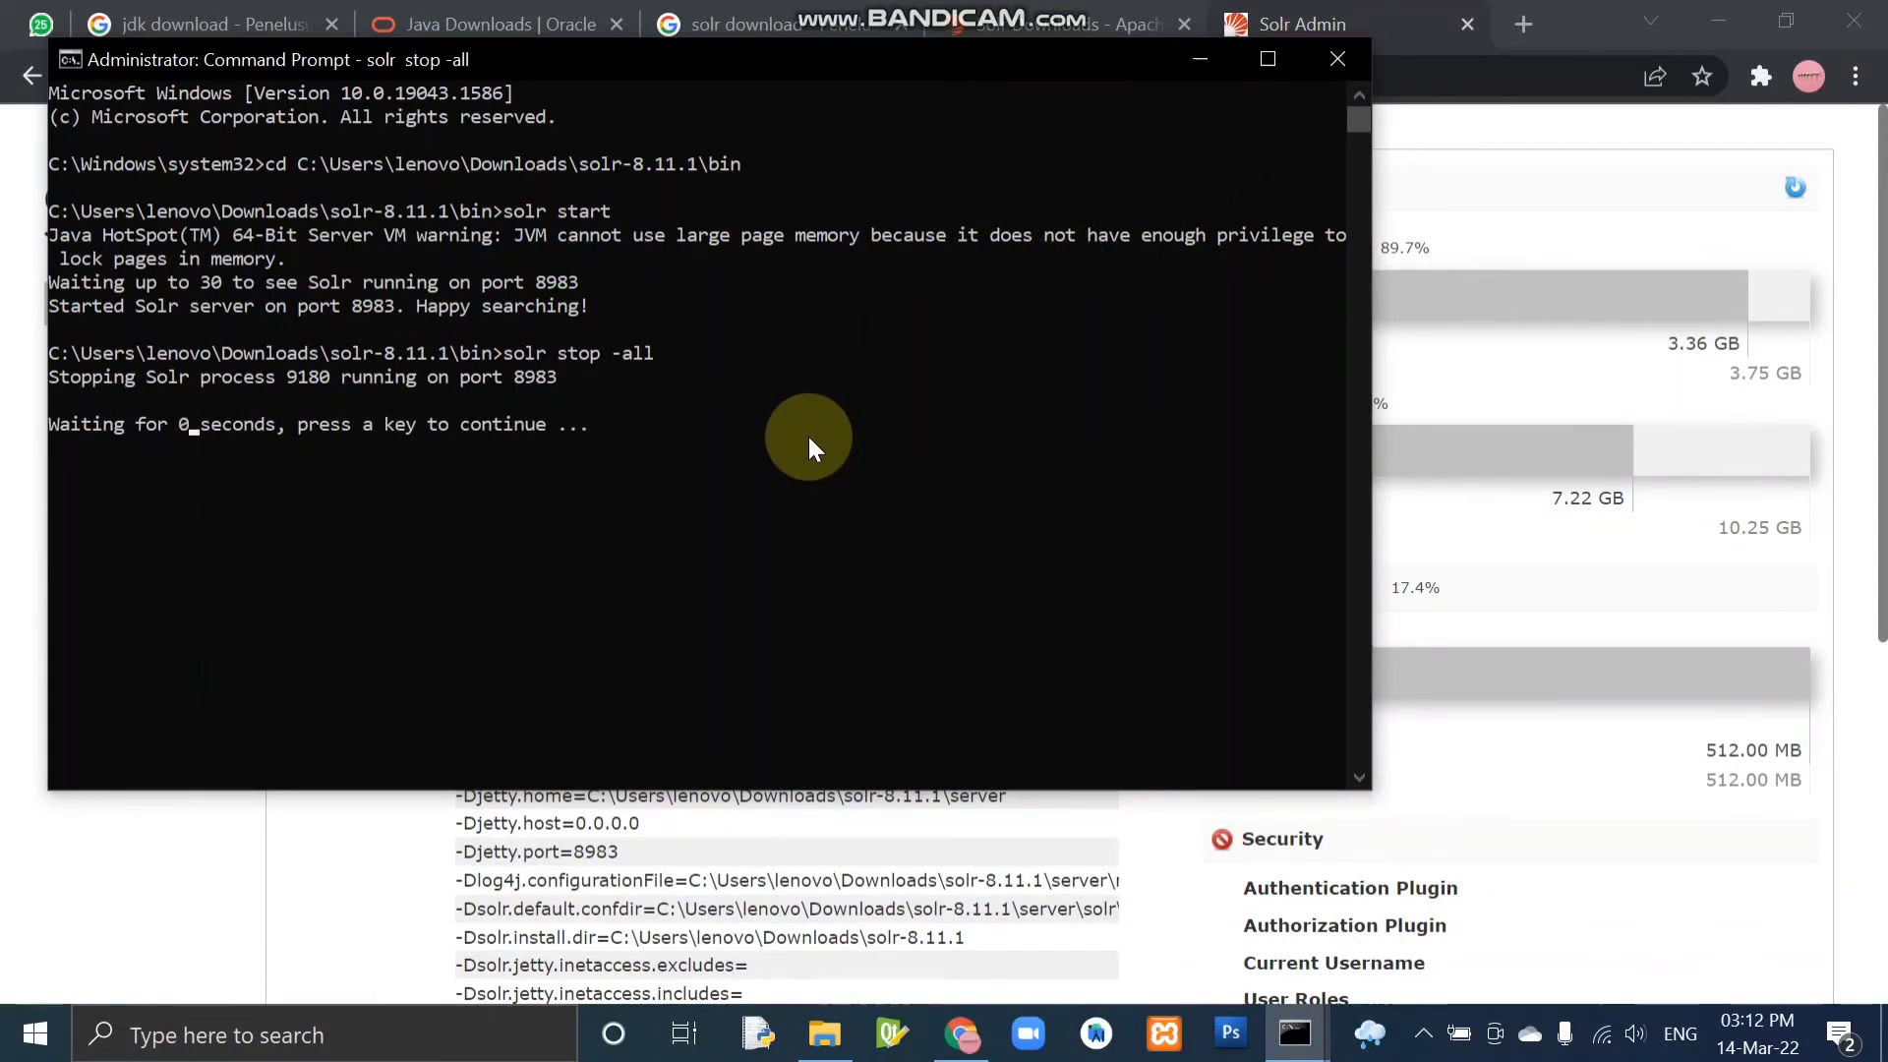
Switch to Chrome, open localhost:8983/solr/ in a new tab and reload it to check whether the server responds.
click(1526, 24)
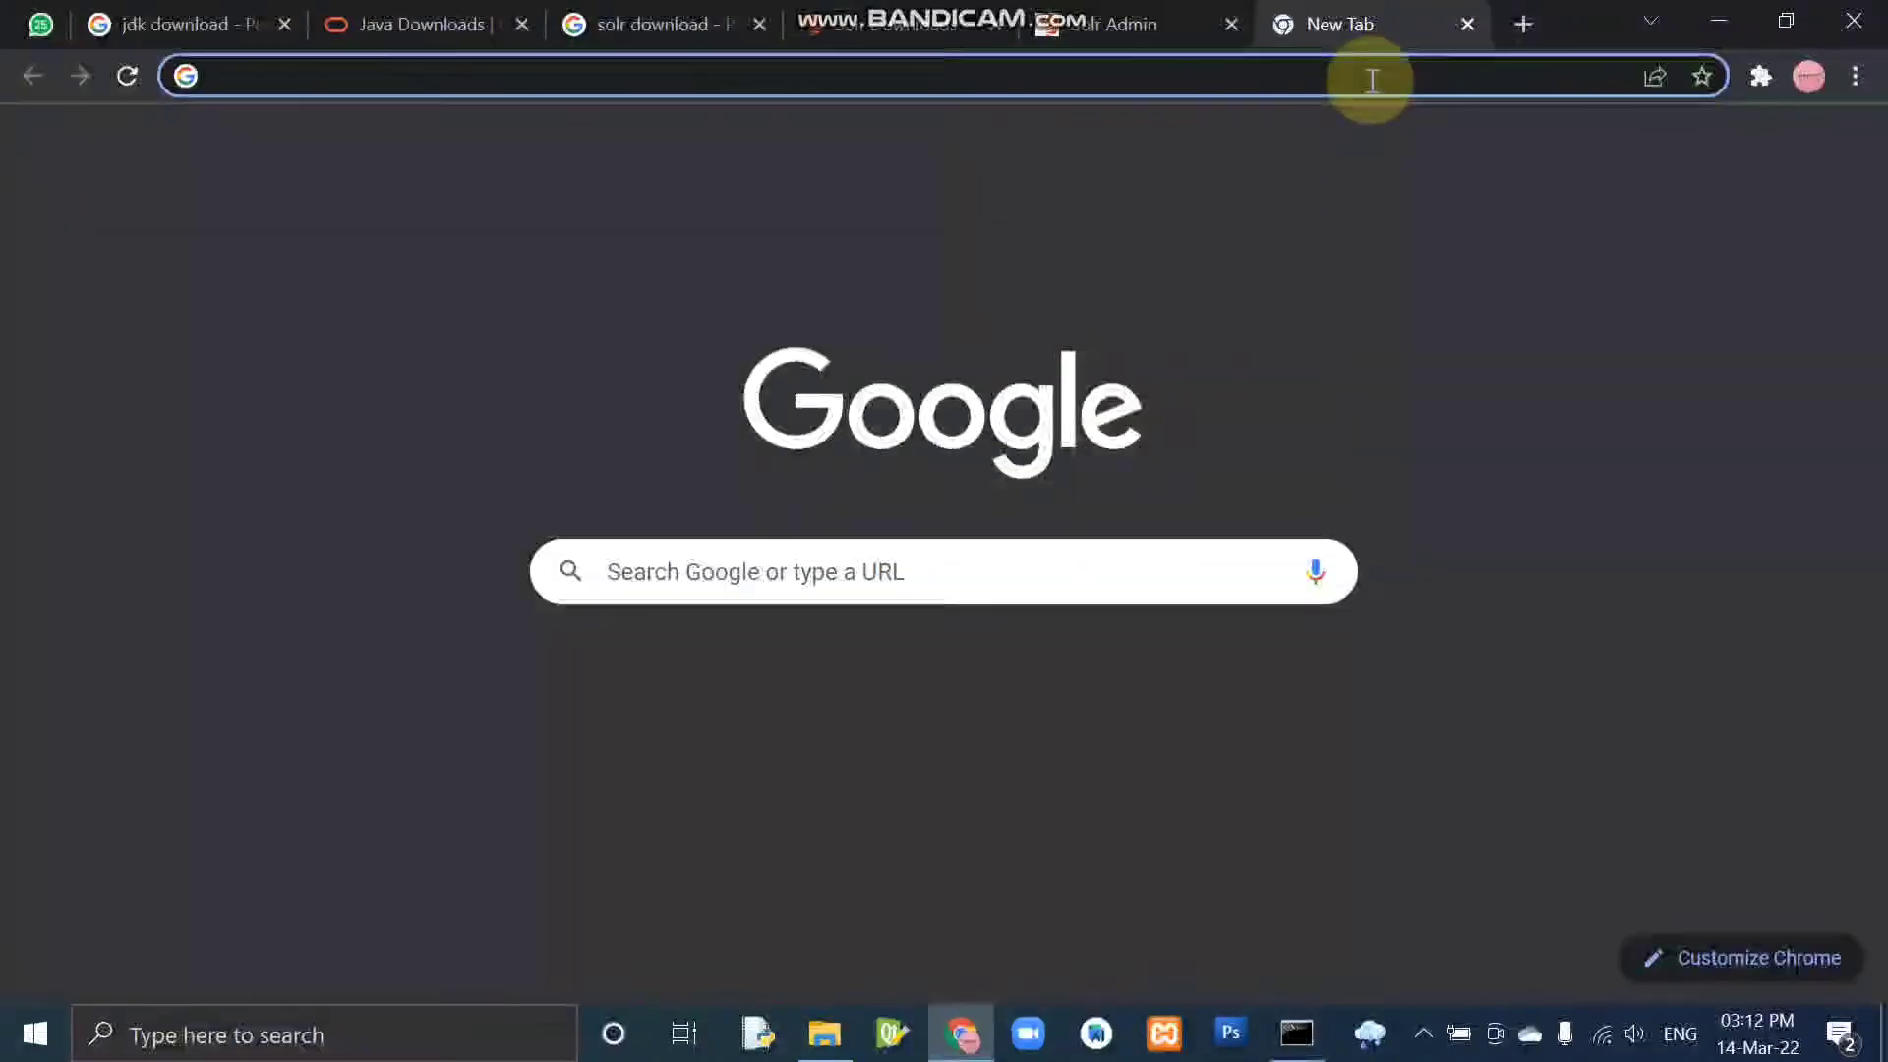
text(localhost:8983/solr/)
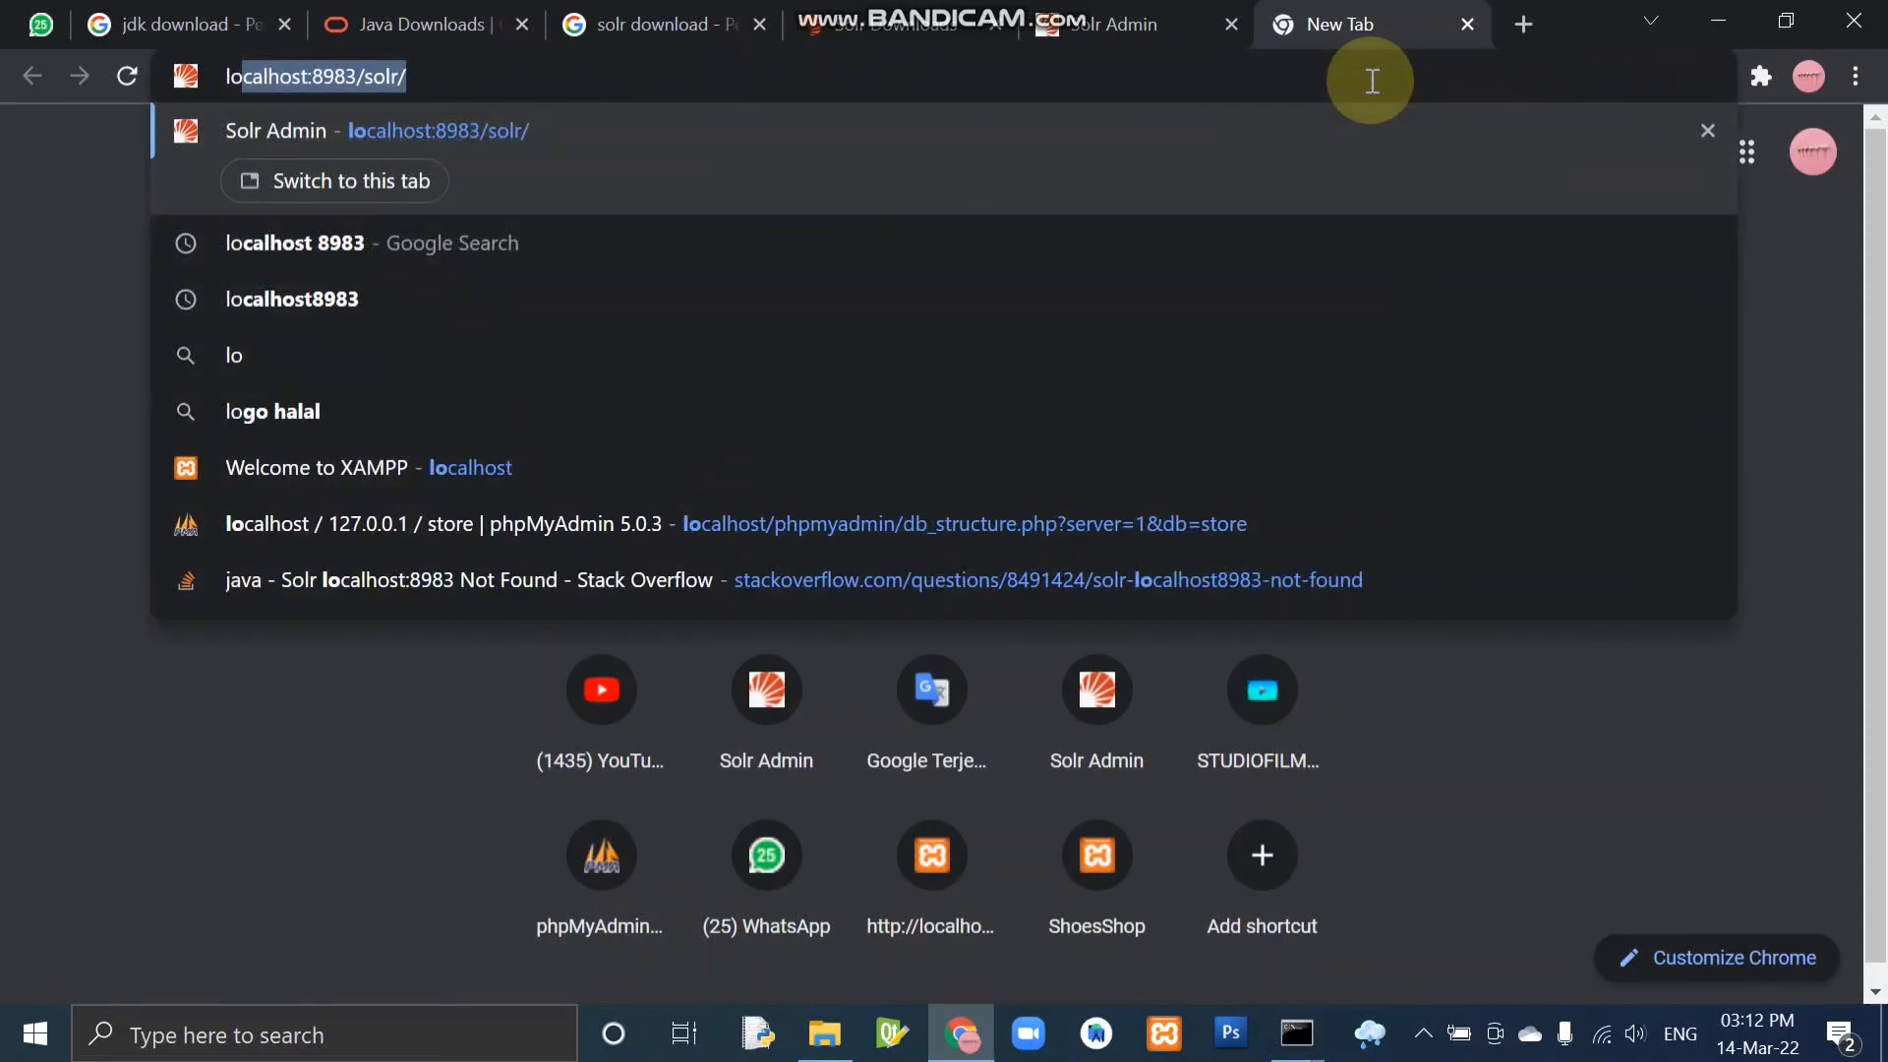
key(Return)
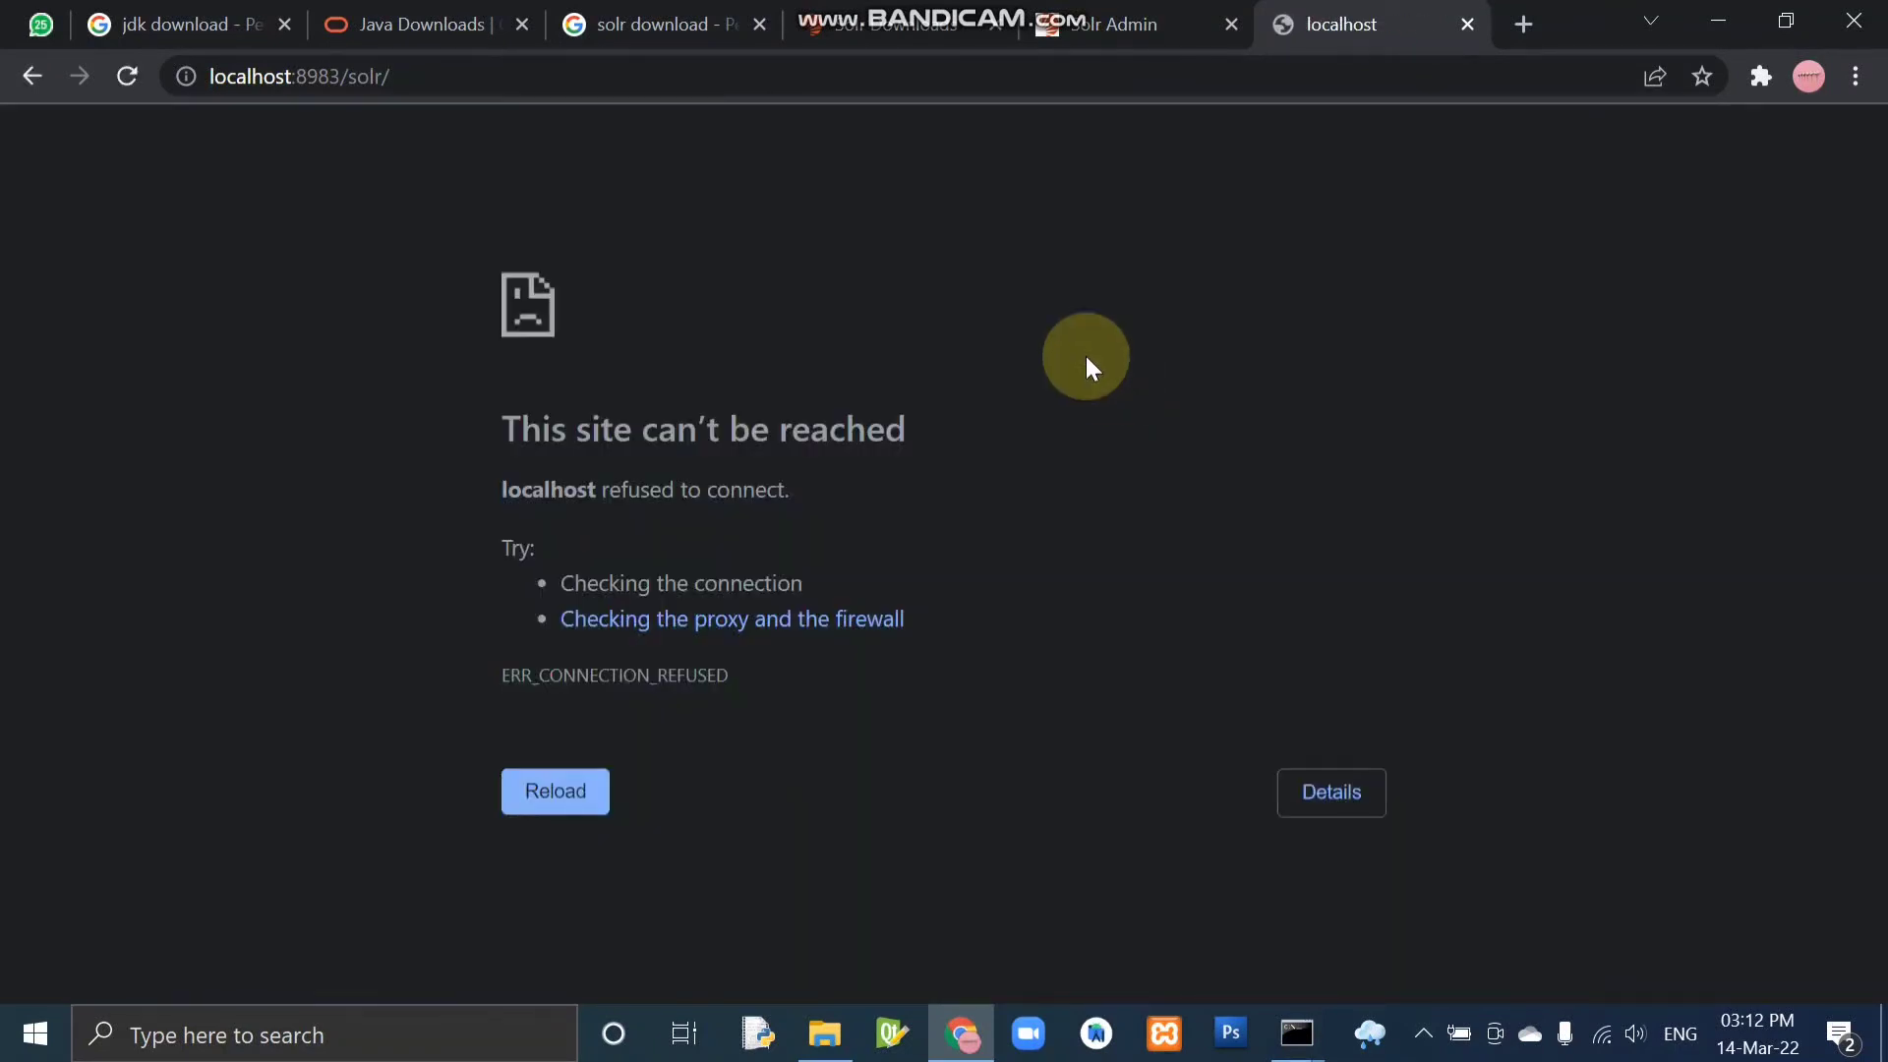
key(F5)
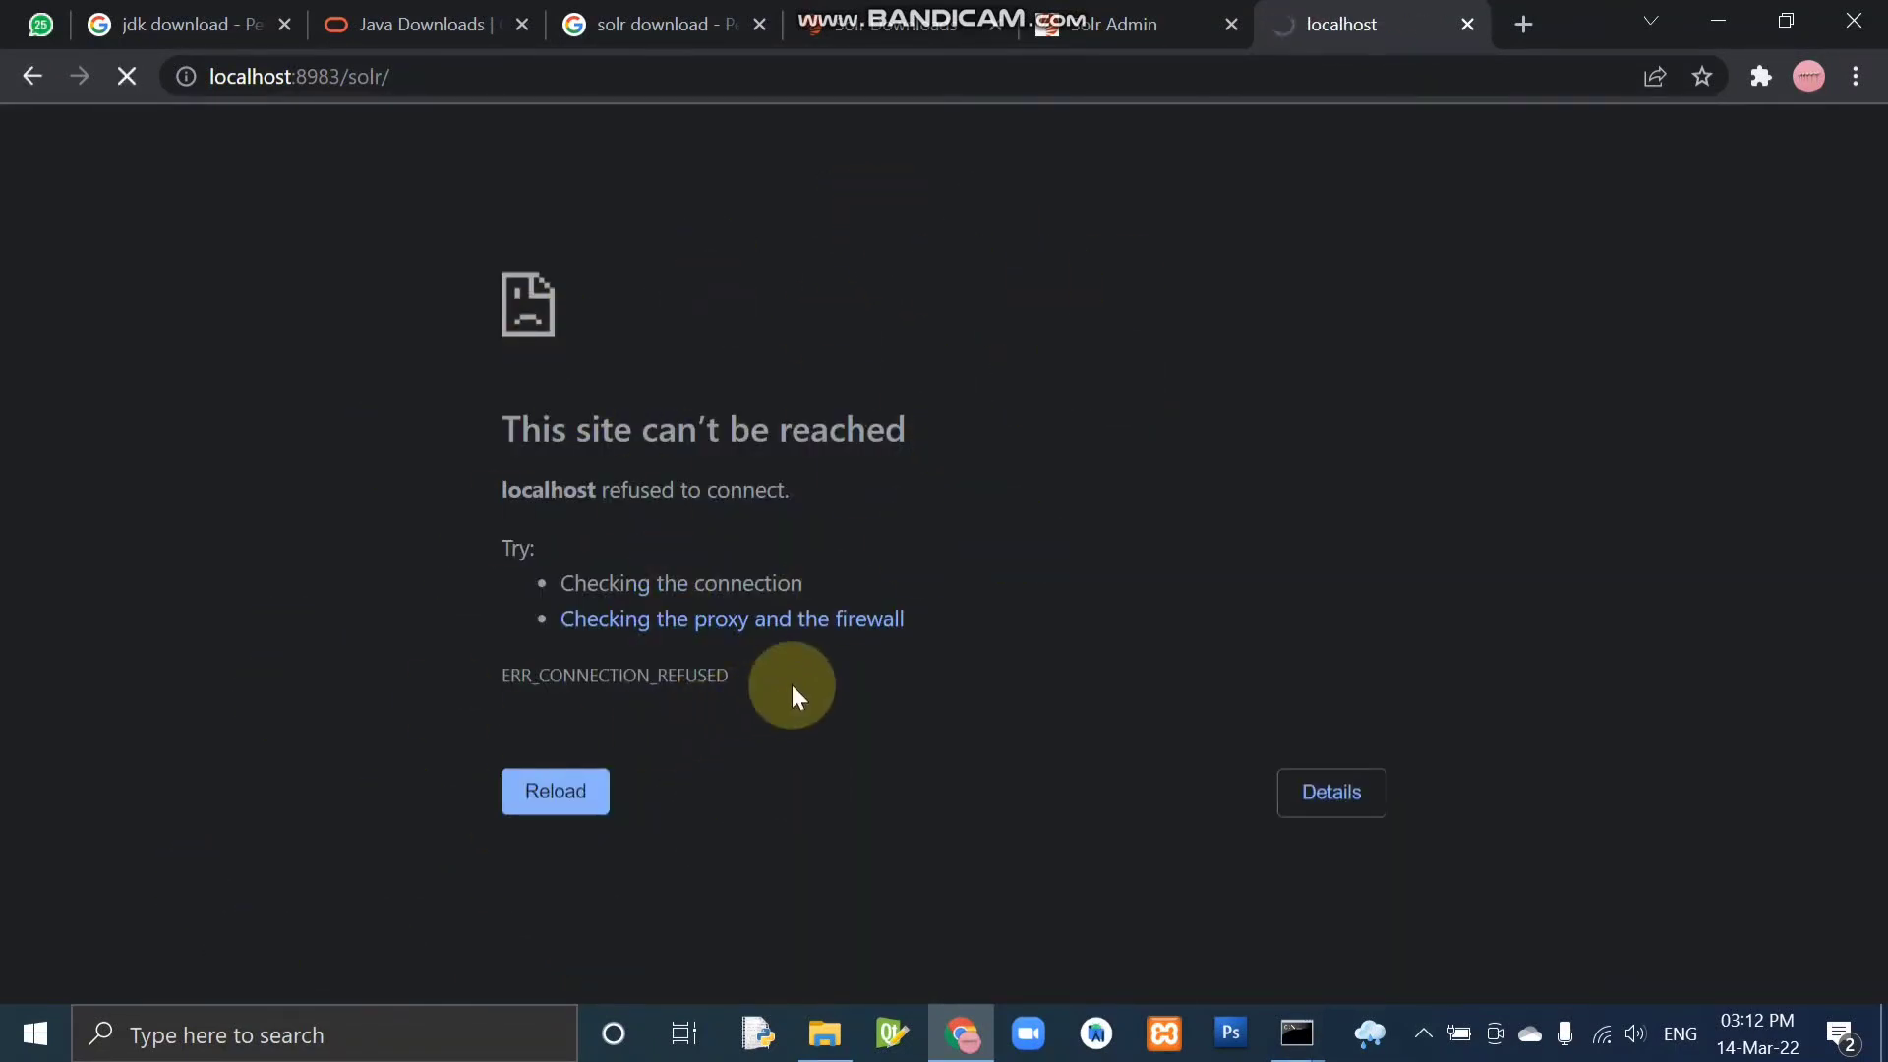
Switch to the administrator Command Prompt, highlight the solr stop -all command and return to Chrome.
key(alt+Tab)
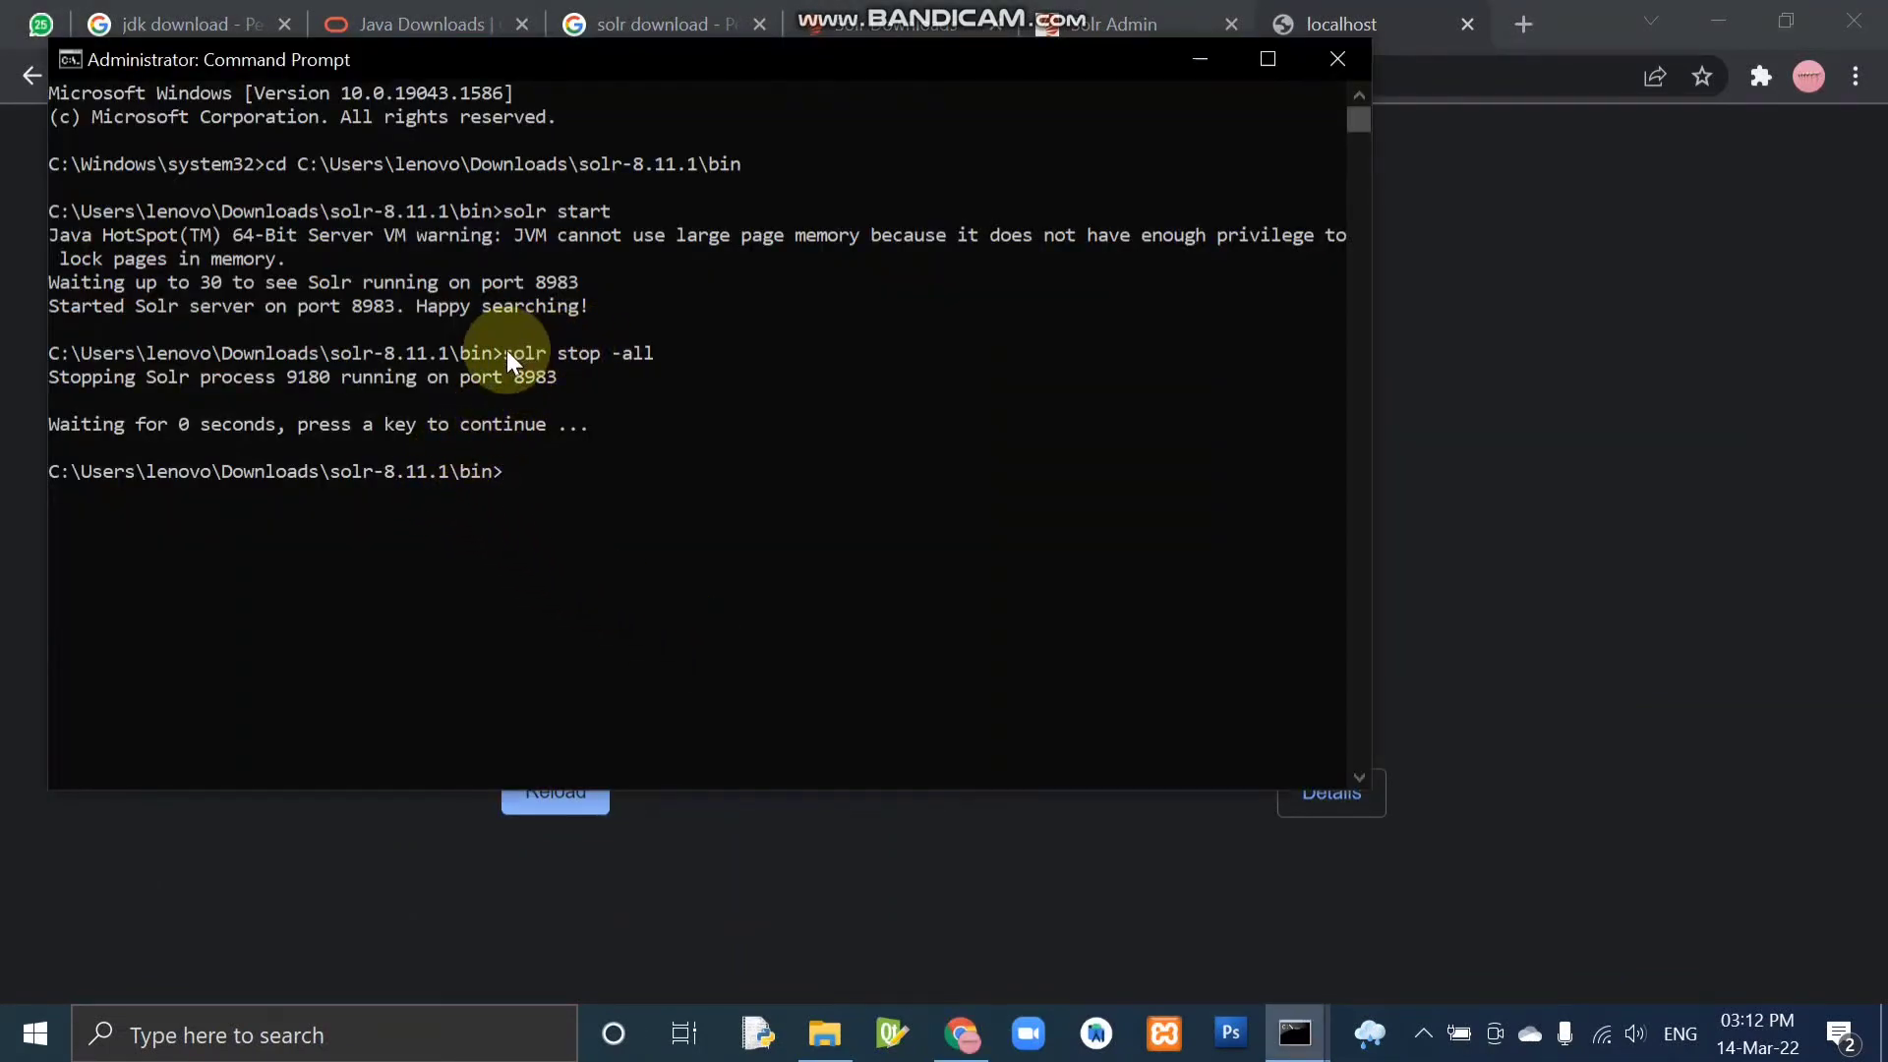
drag(505, 350, 661, 356)
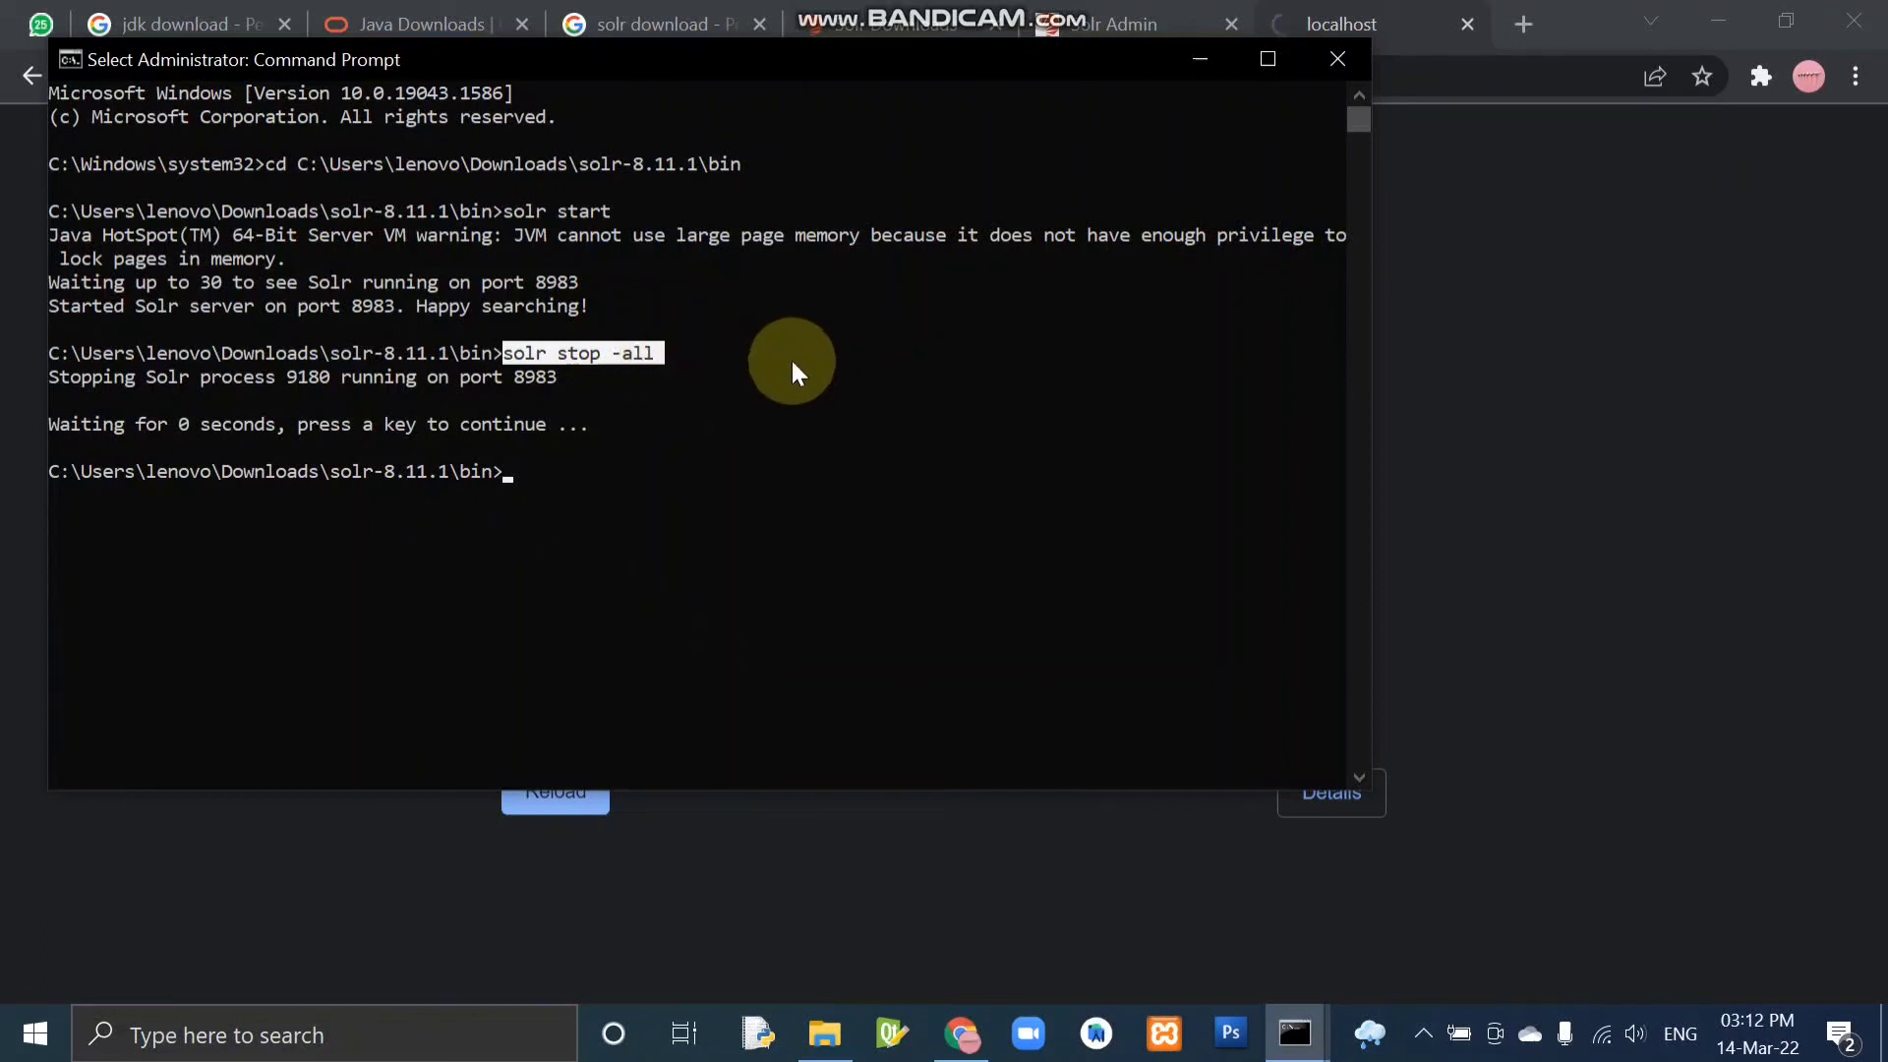
key(alt+Tab)
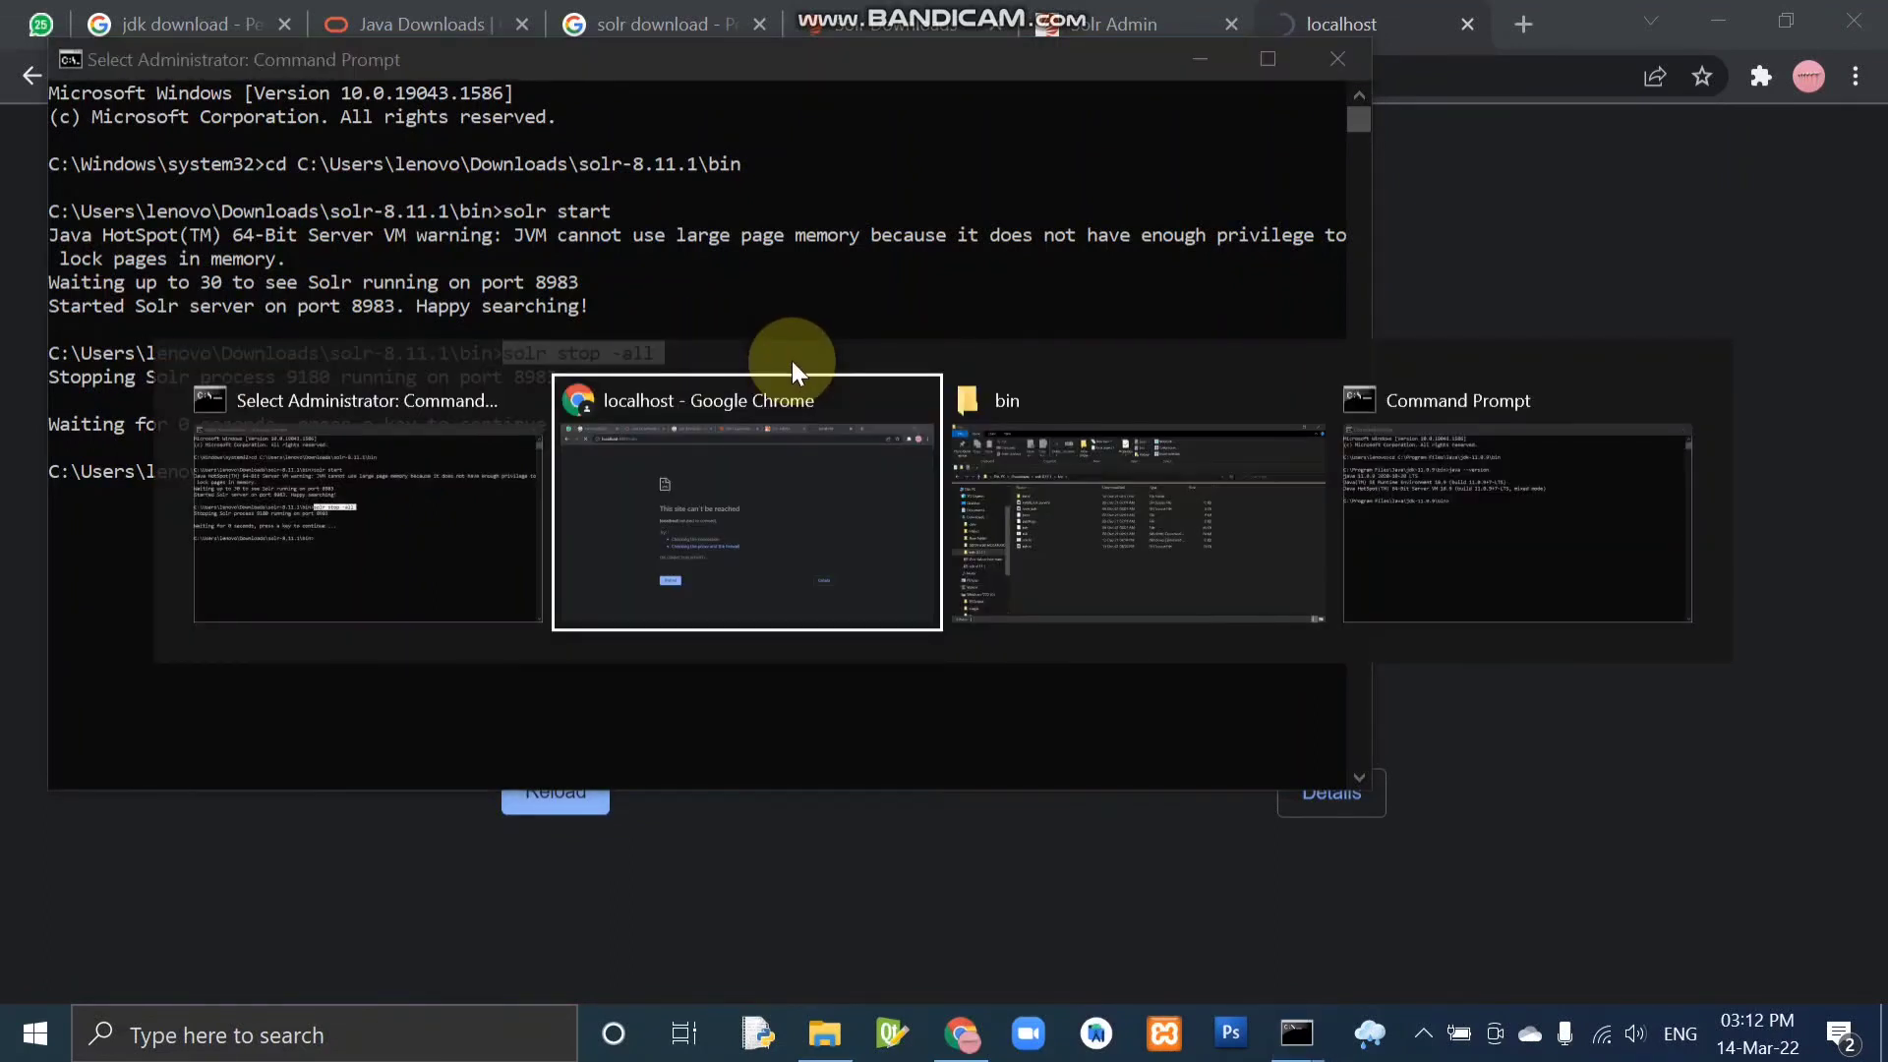